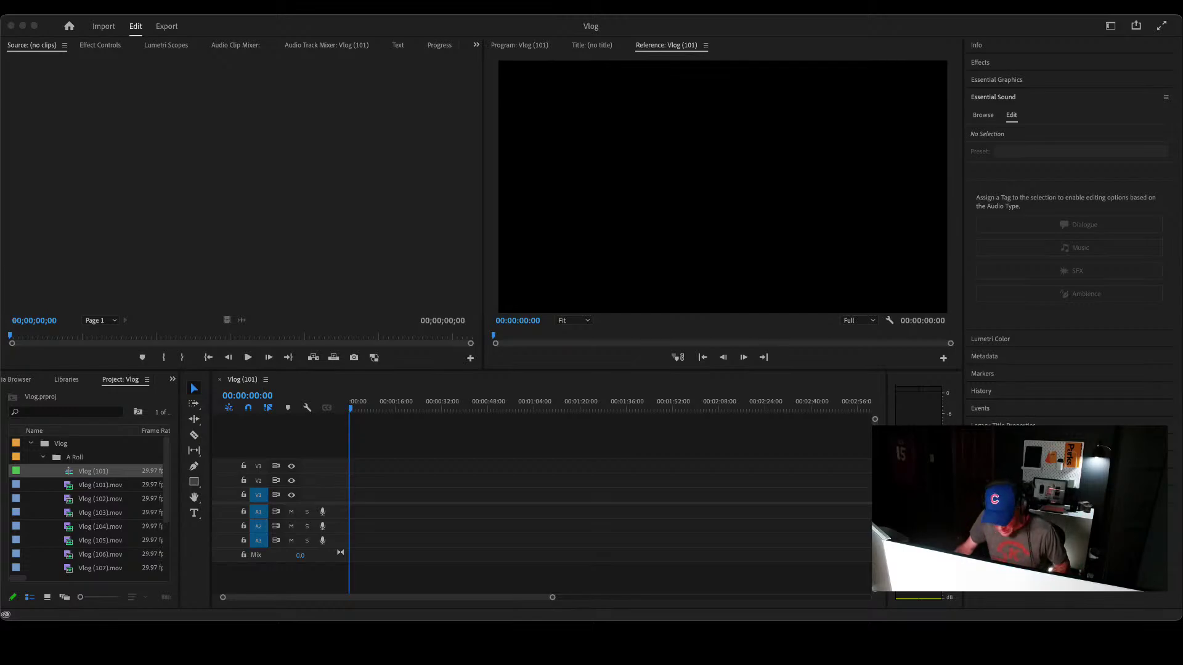
# Step: Examine the clips in the A Roll bin with the project panel enlarged to full window, and restore the normal layout
pyautogui.click(86, 493)
pyautogui.click(105, 454)
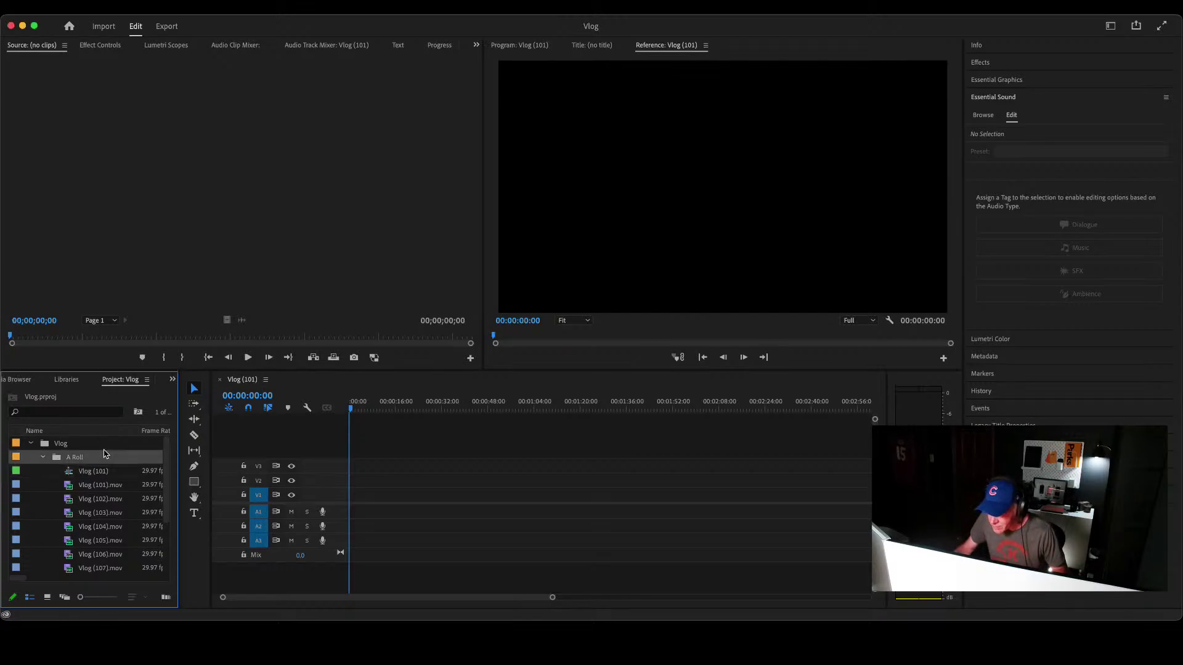
pyautogui.press('`')
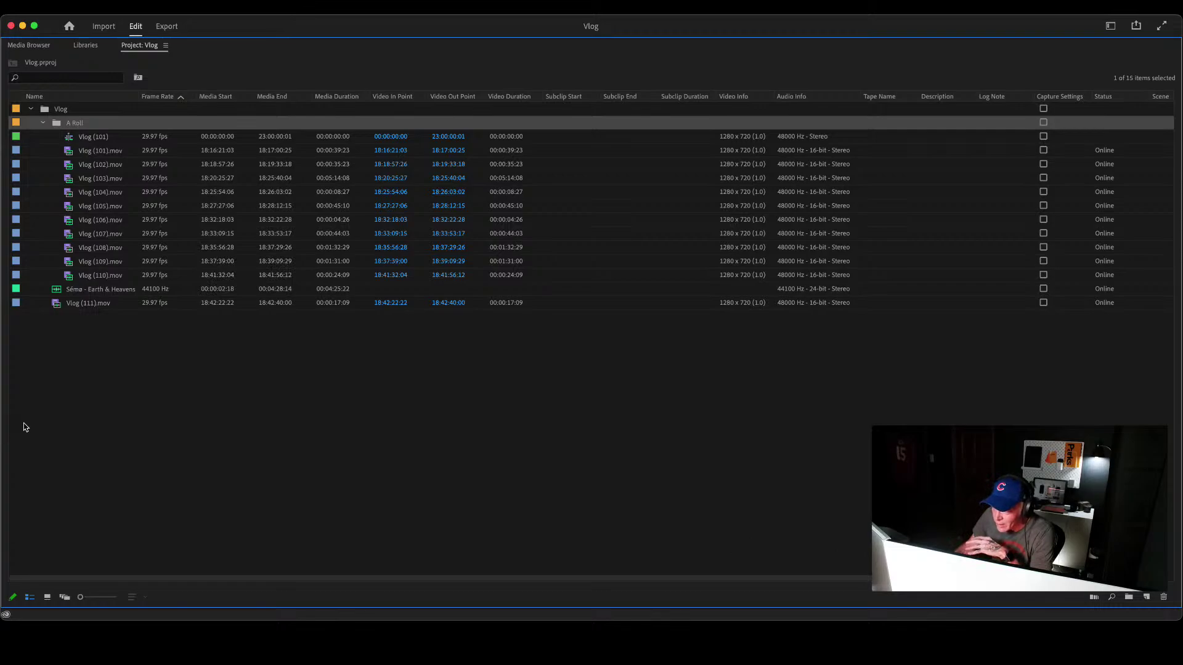
pyautogui.press('`')
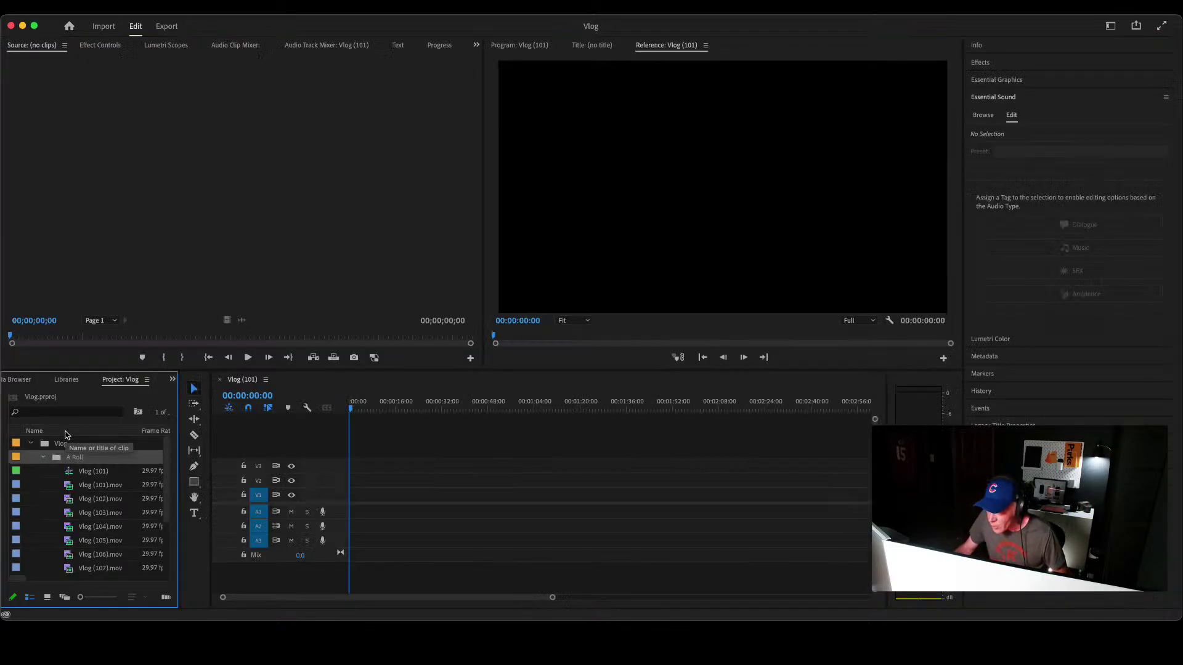
# Step: Load Vlog (101).mov in the source monitor, preview its opening and mark an Out point at 18:16:28:21
pyautogui.doubleClick(16, 489)
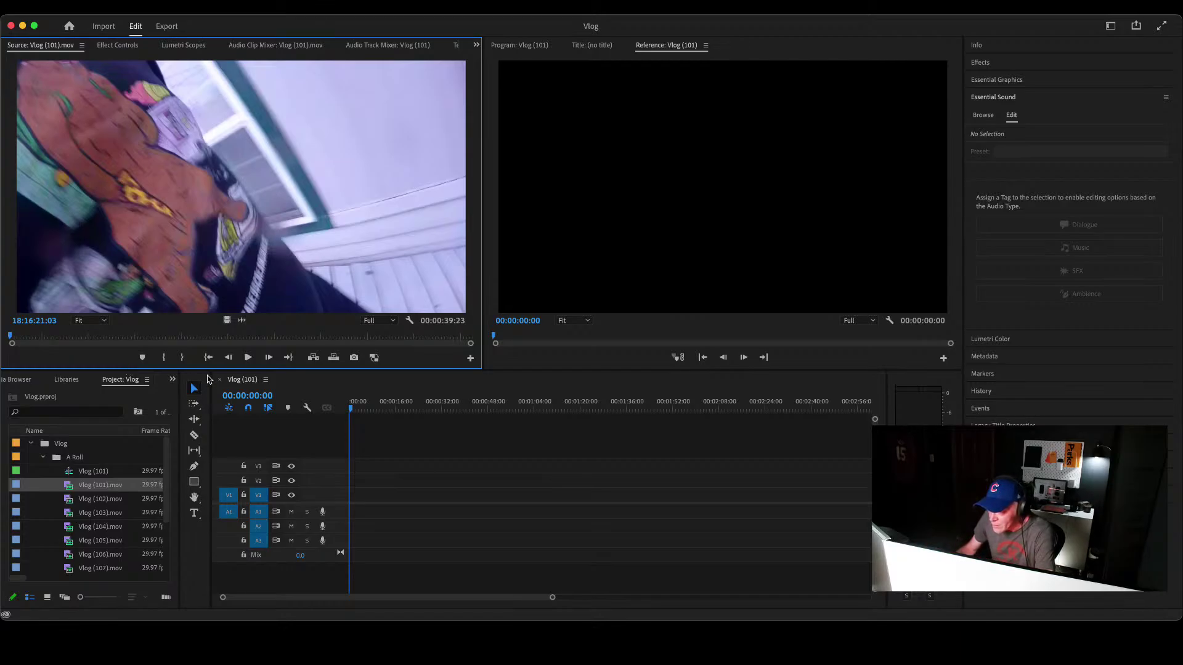
pyautogui.click(249, 361)
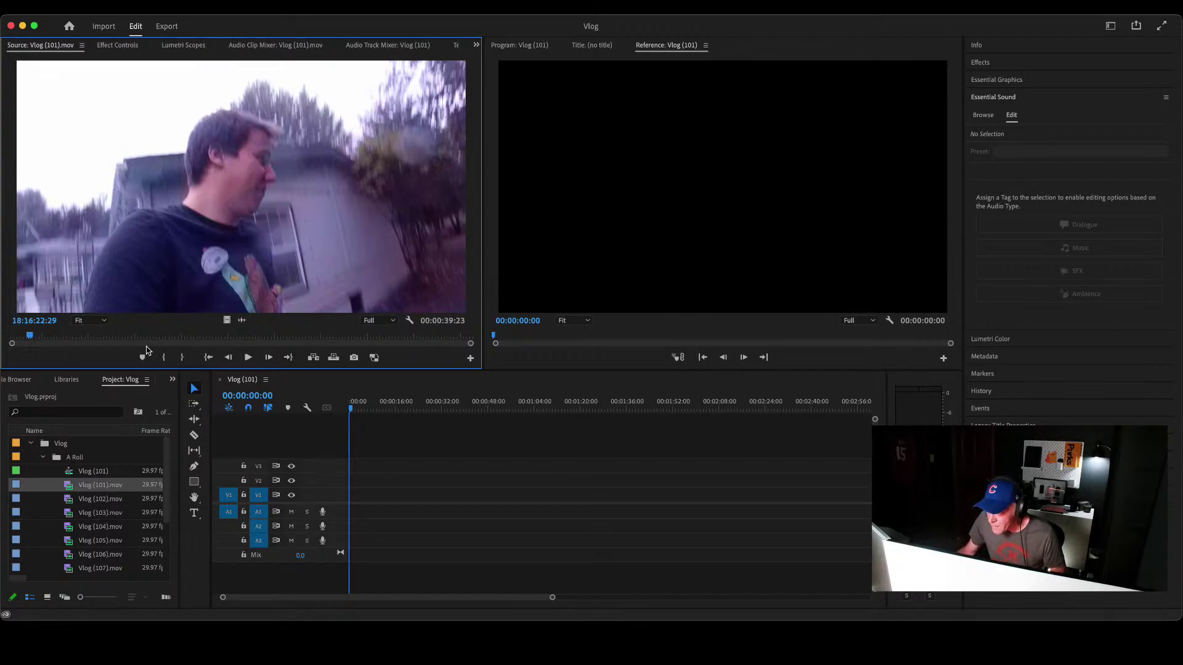
pyautogui.press('space')
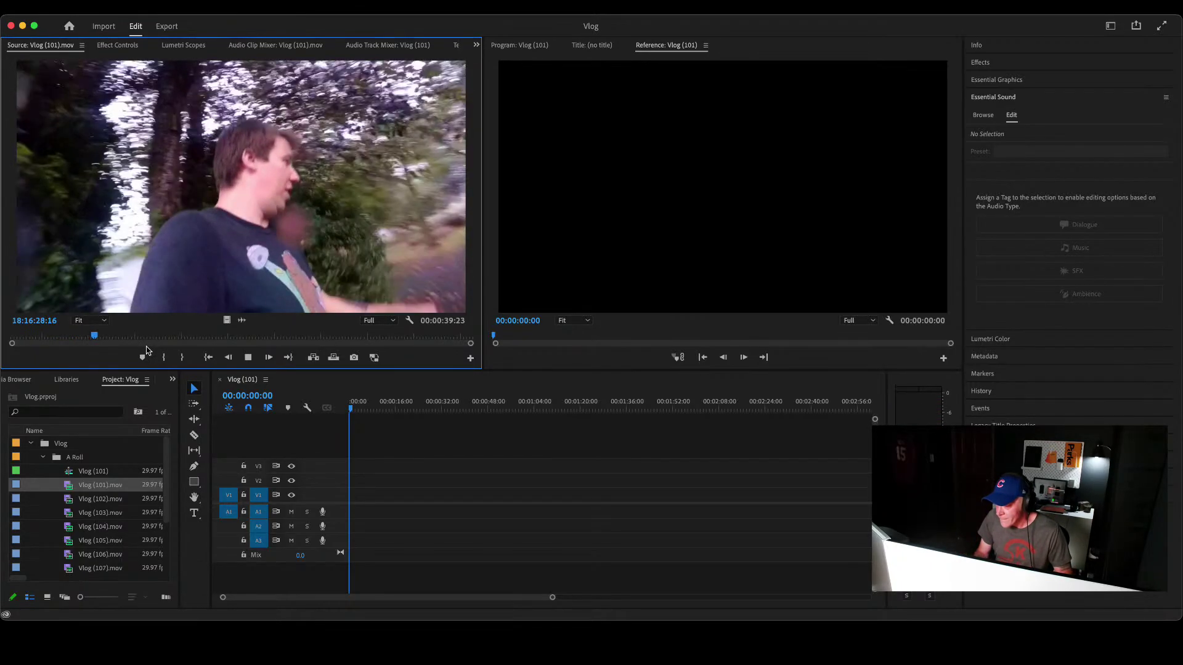
pyautogui.press('space')
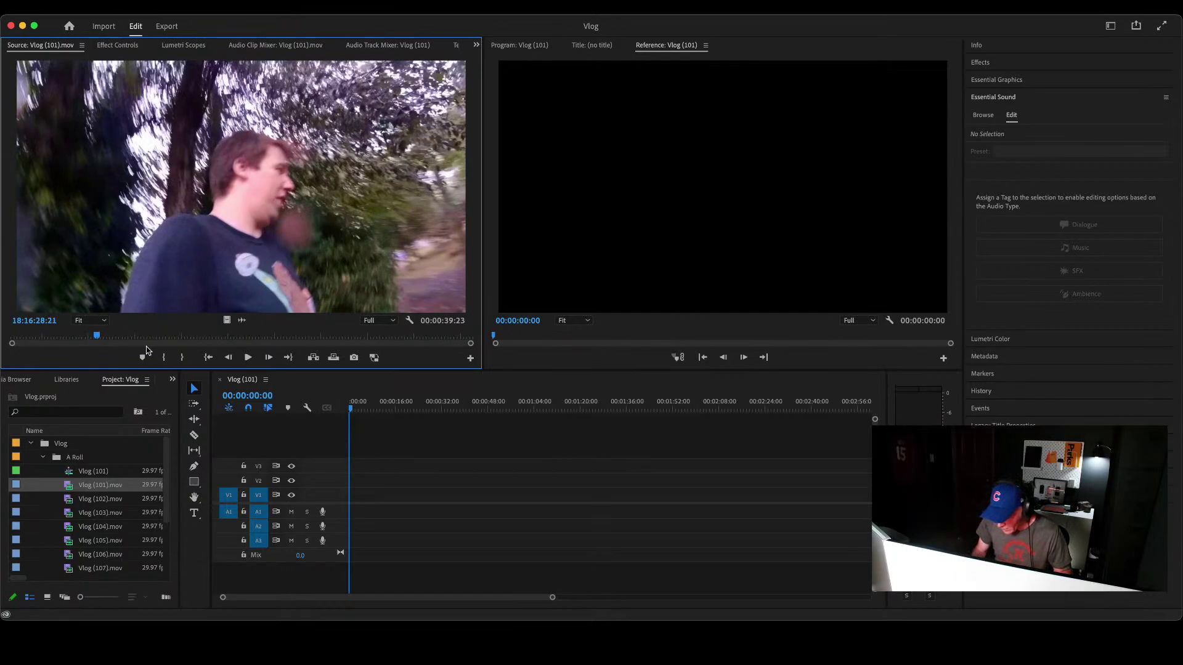
pyautogui.press('o')
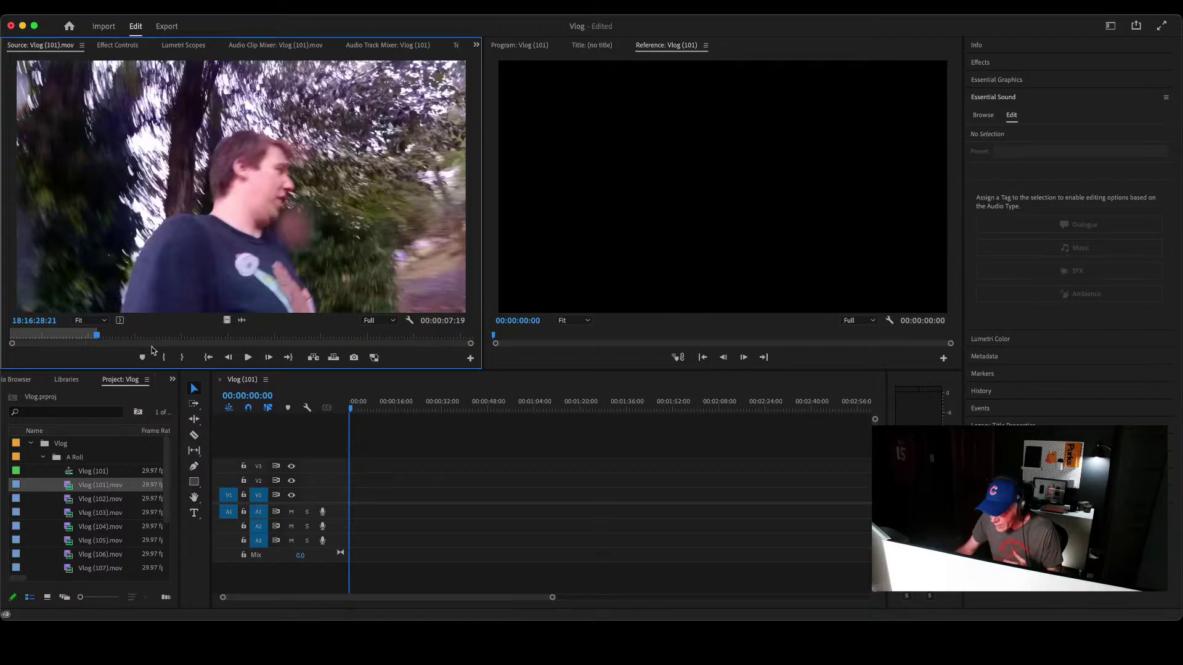
# Step: Insert the marked opening section of Vlog (101).mov at the start of the Vlog (101) sequence, on tracks V1 and A1
pyautogui.click(313, 358)
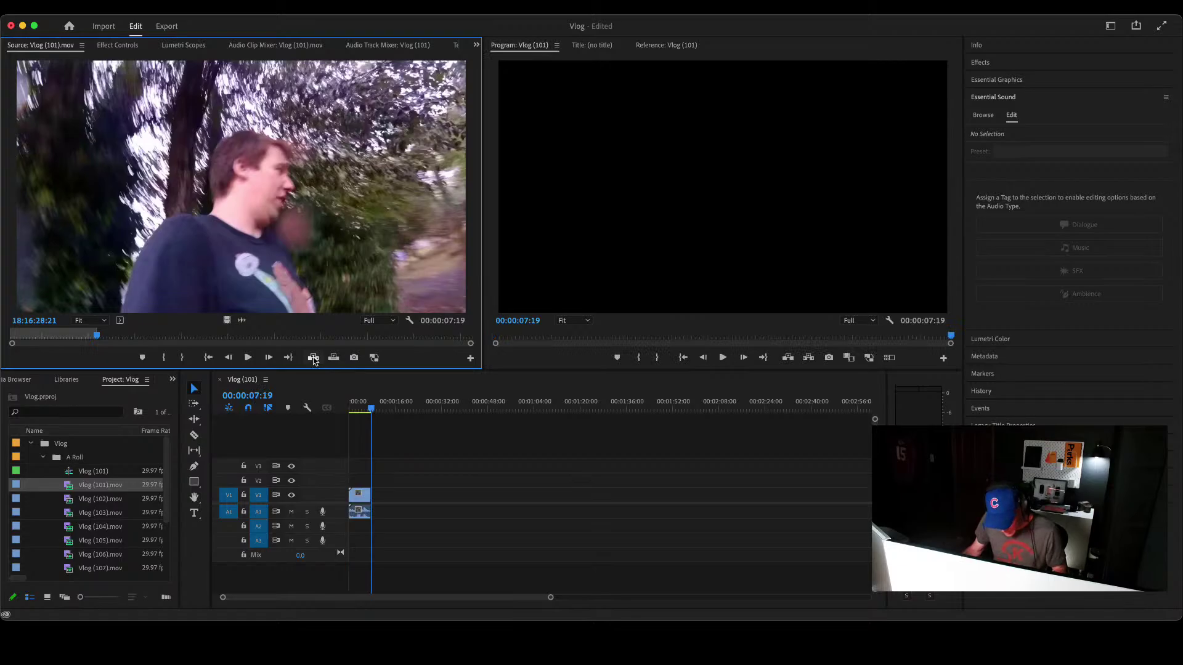
pyautogui.hotkey('shift', '3')
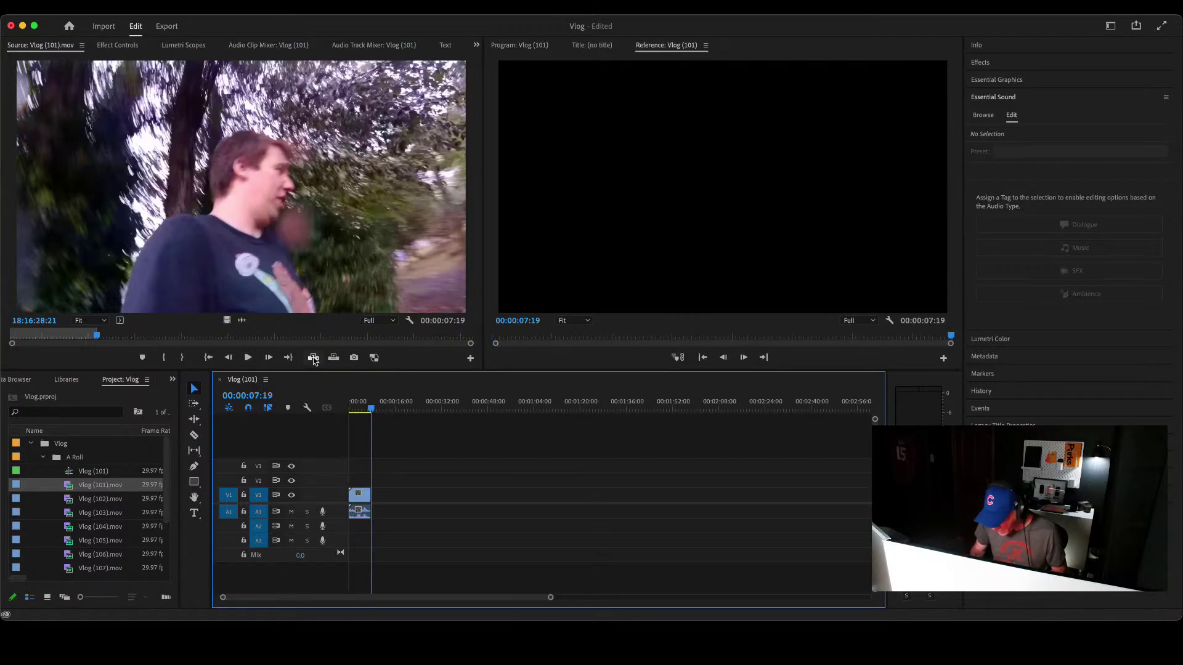
pyautogui.press('=')
pyautogui.press('=')
pyautogui.press('Home')
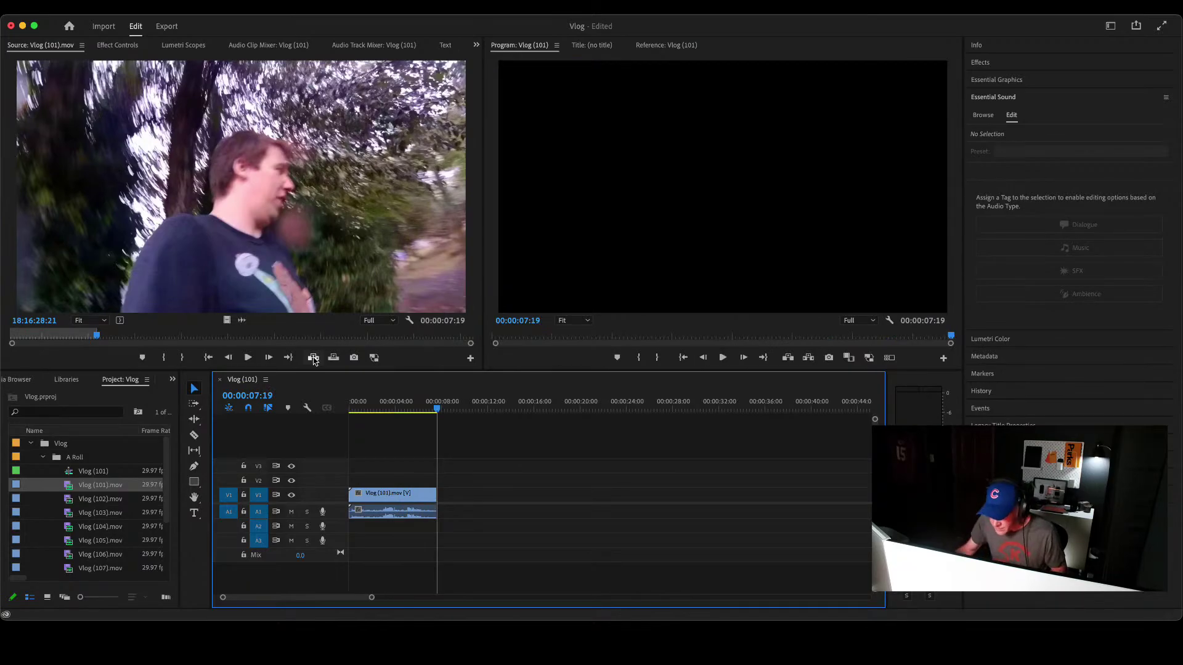
# Step: Mark a second section of Vlog (101).mov from about 18:16:48 to 18:16:58 and insert it after the first clip in the sequence
pyautogui.click(122, 337)
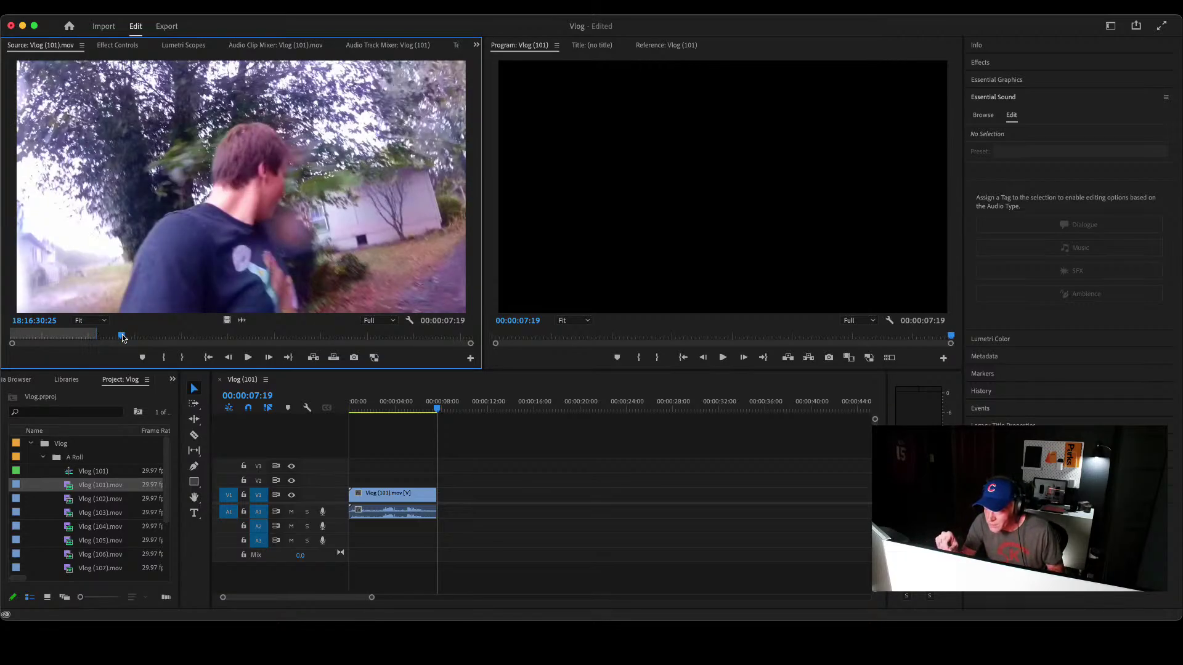
pyautogui.press('space')
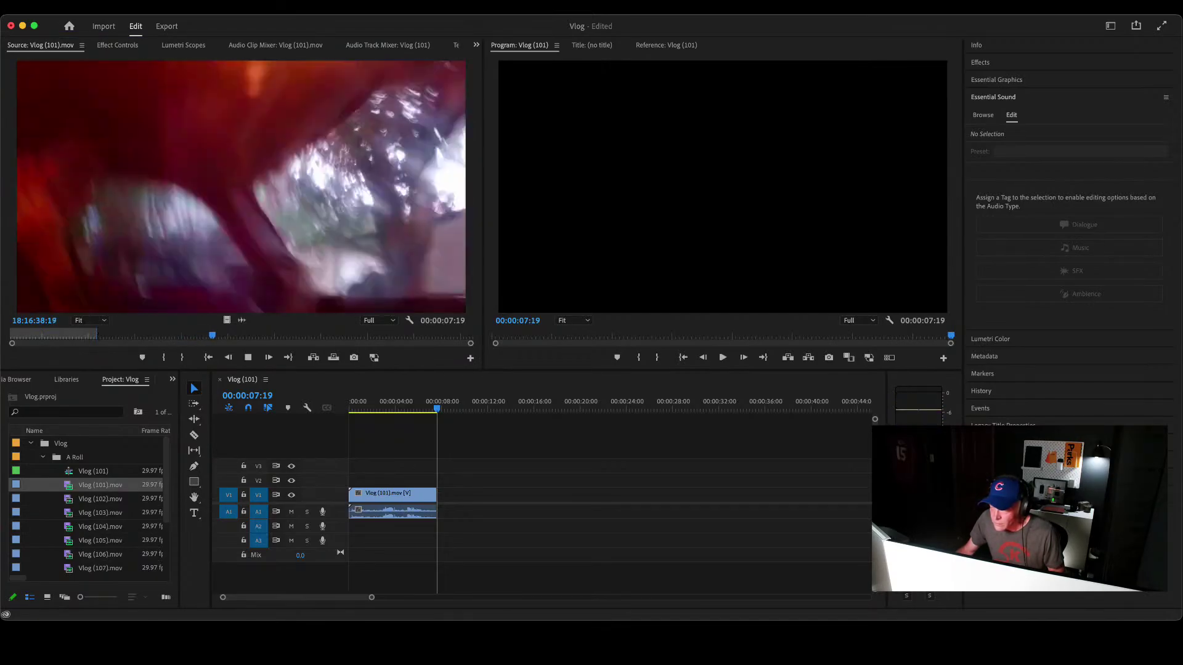
pyautogui.click(210, 339)
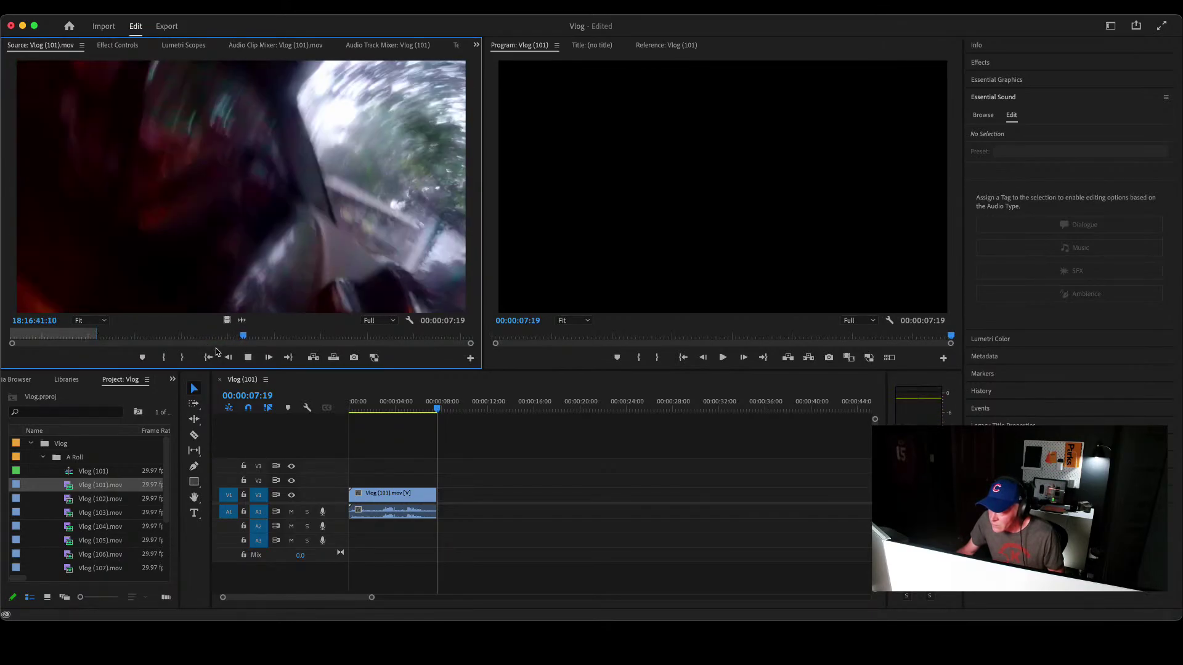
pyautogui.press('space')
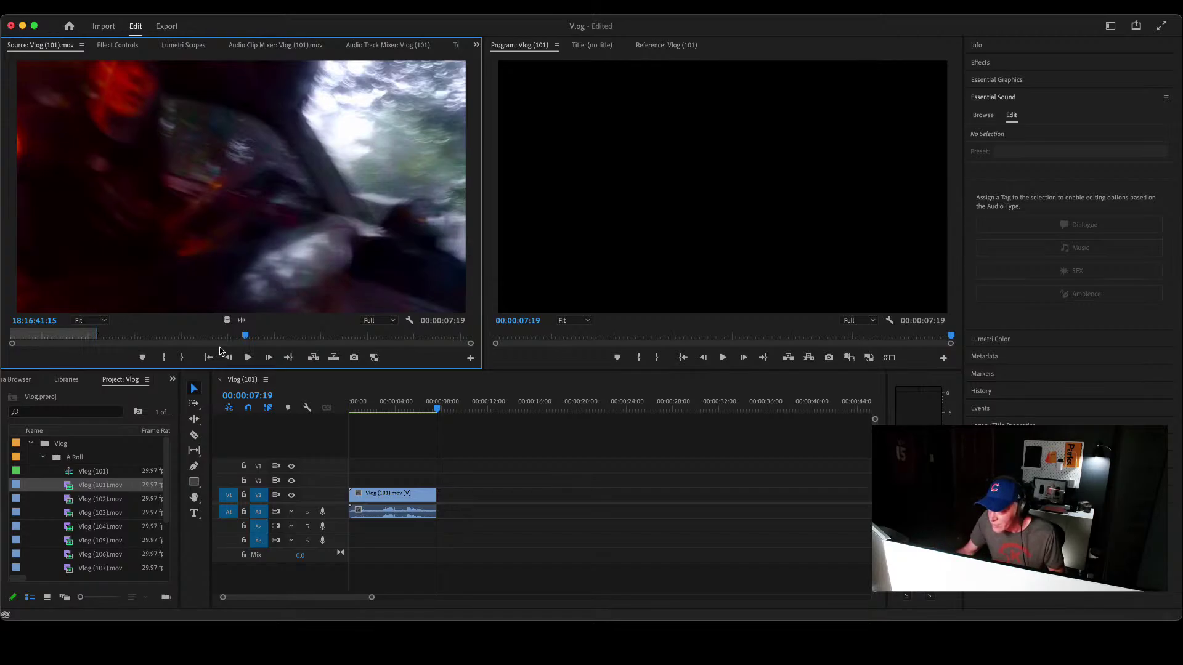
pyautogui.press('space')
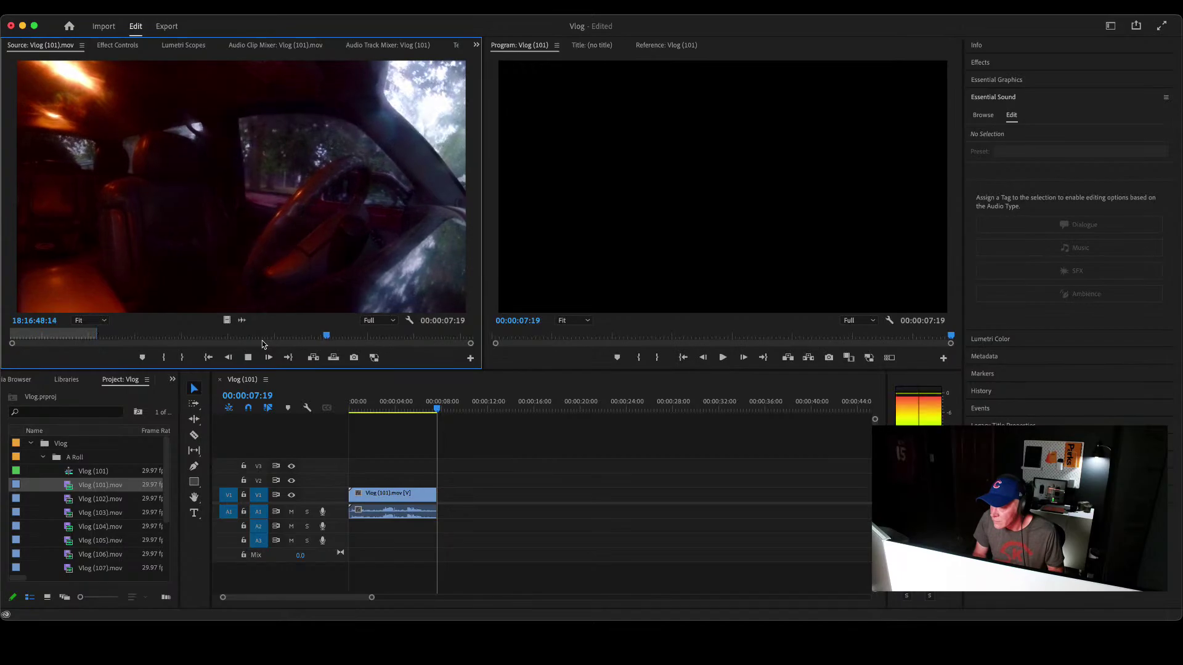
pyautogui.press('i')
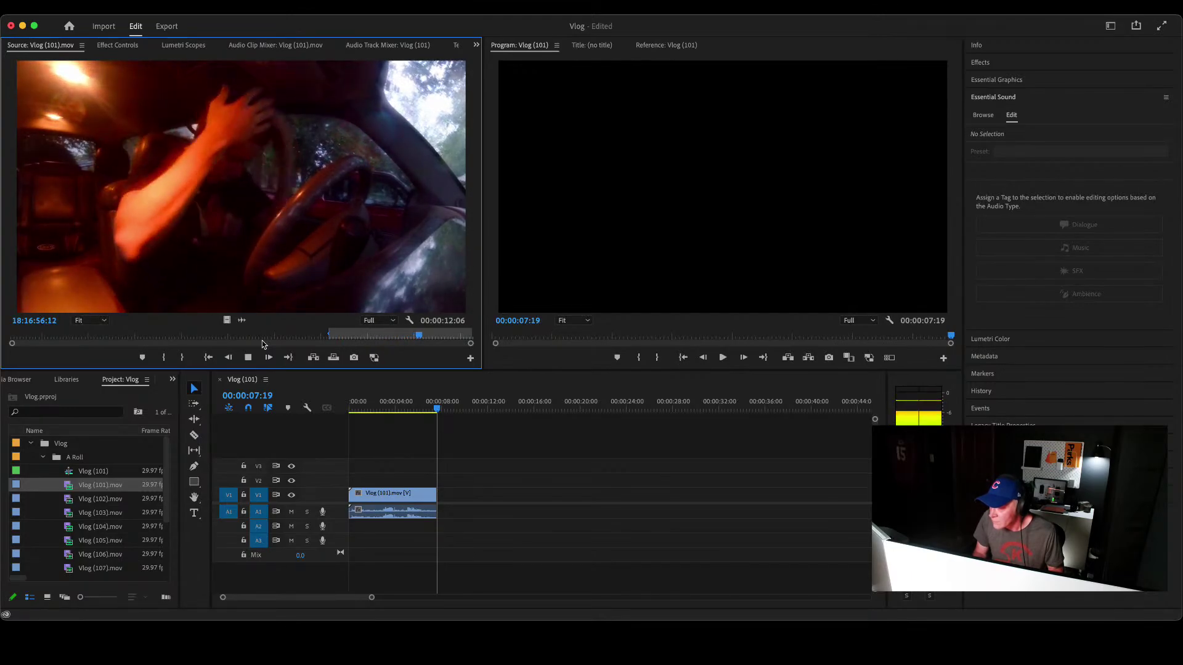
pyautogui.press('o')
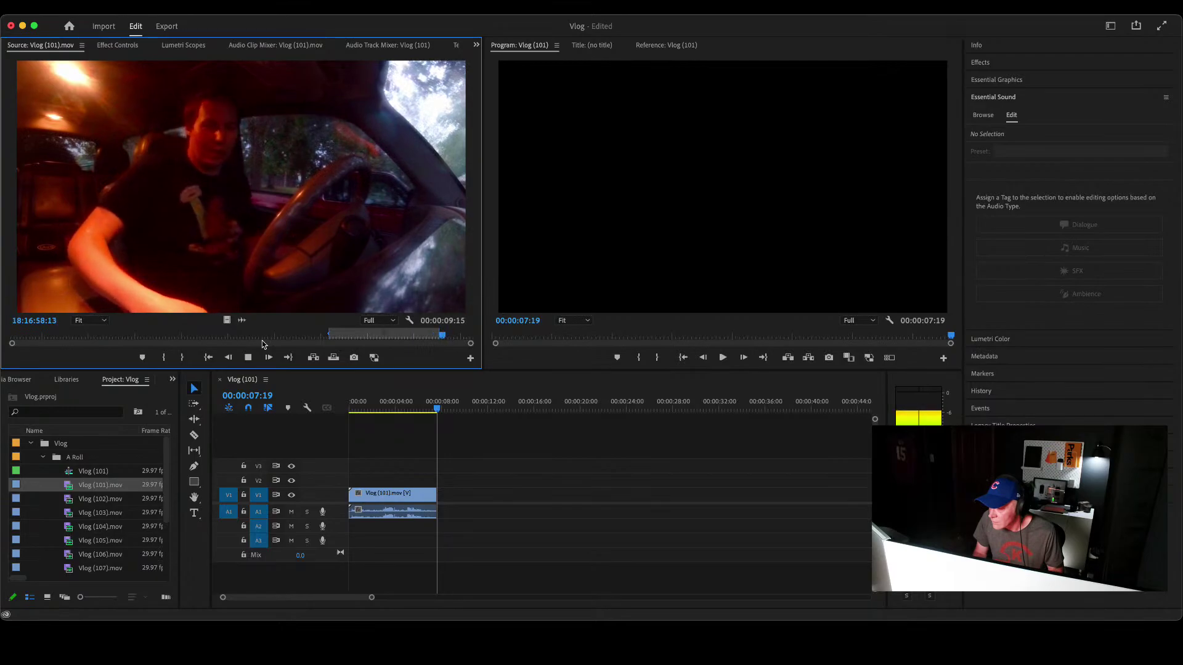
pyautogui.press('space')
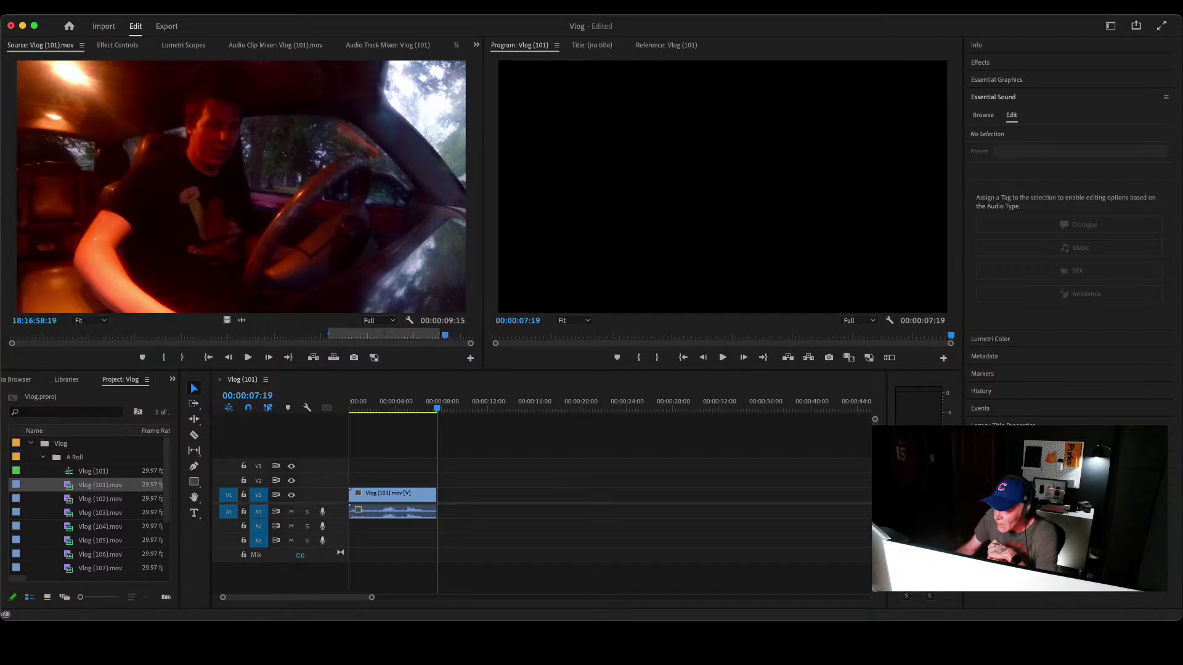
pyautogui.click(312, 359)
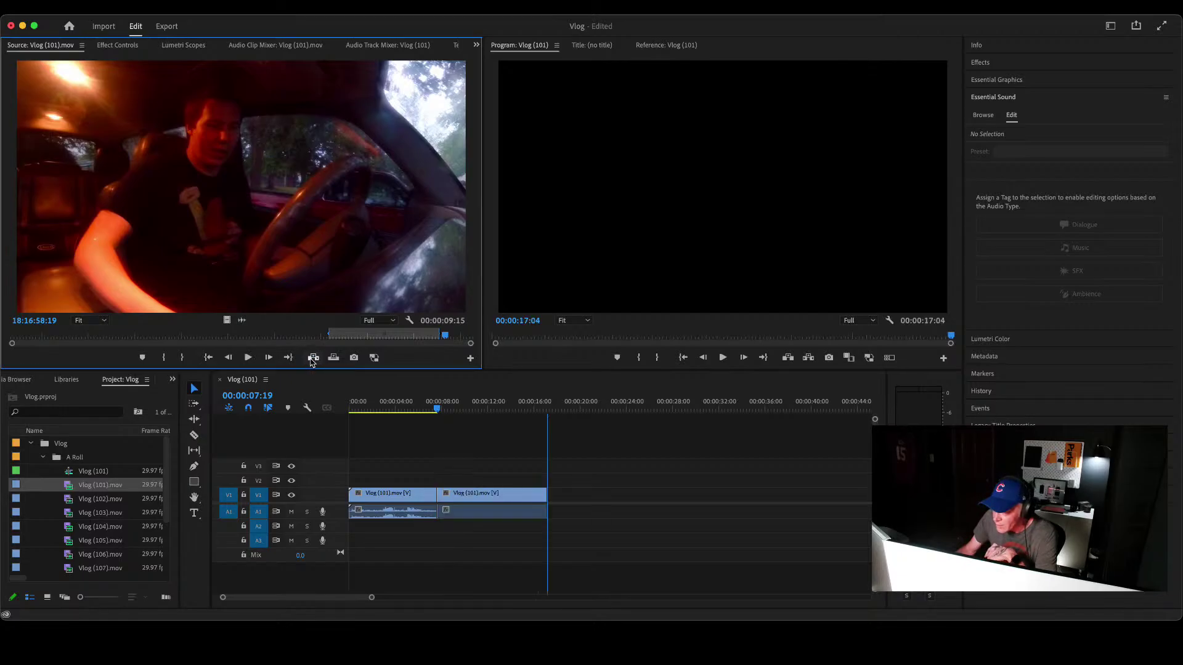
# Step: Play back the sequence across the cut between the two Vlog (101).mov clips
pyautogui.click(439, 413)
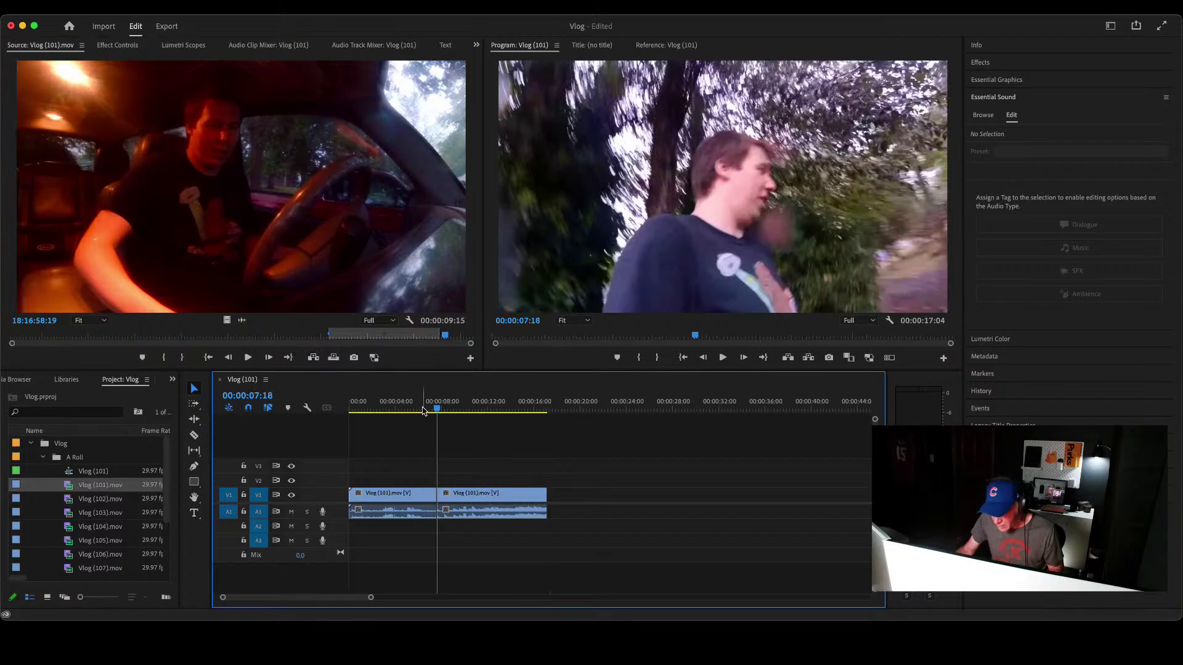
pyautogui.press('space')
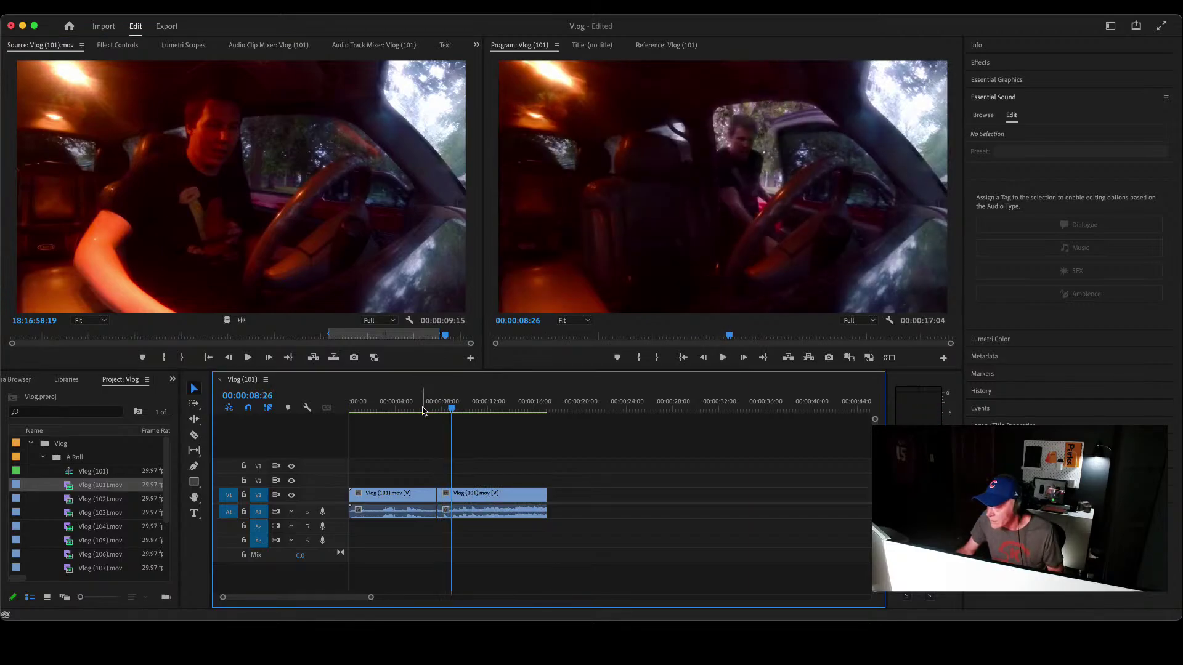
pyautogui.click(422, 411)
pyautogui.press('space')
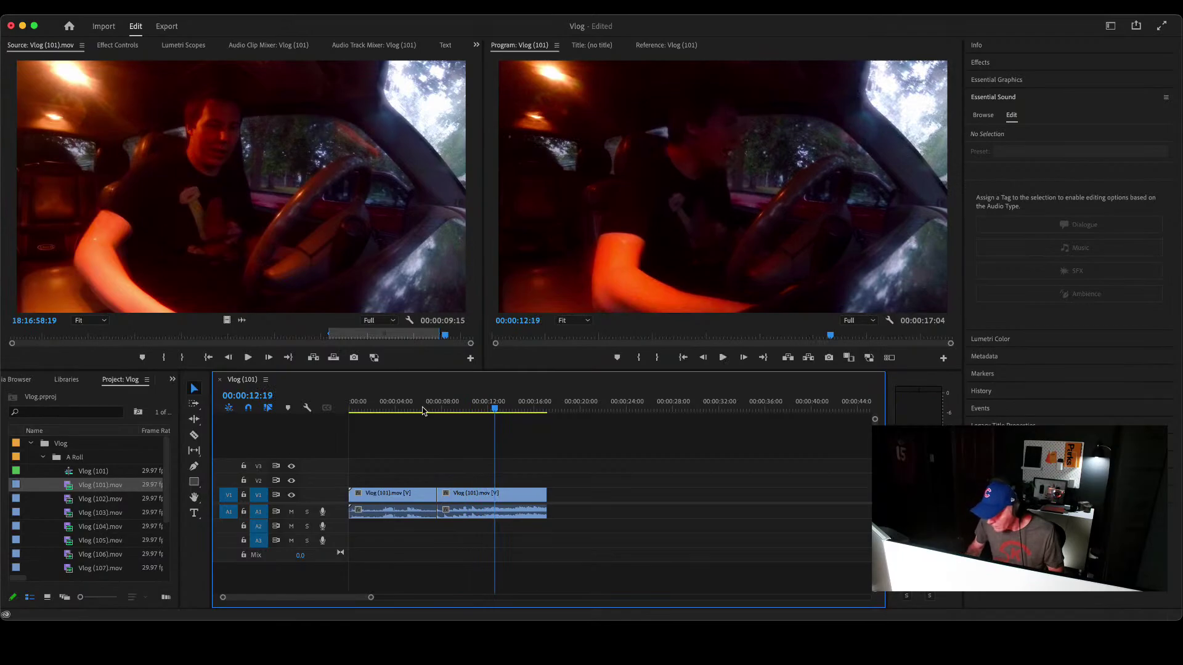
# Step: Mark a 00:00:13:13 section of Vlog (102).mov starting at 18:19:05:08 and insert it at the end of the sequence
pyautogui.press('End')
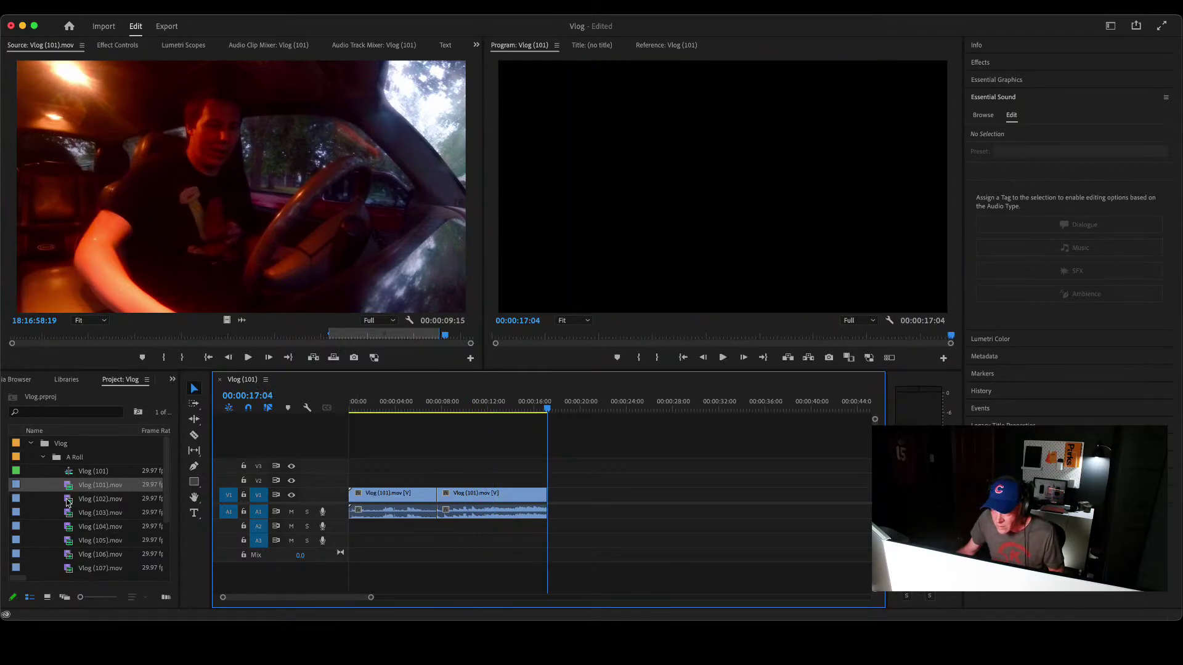
pyautogui.doubleClick(17, 501)
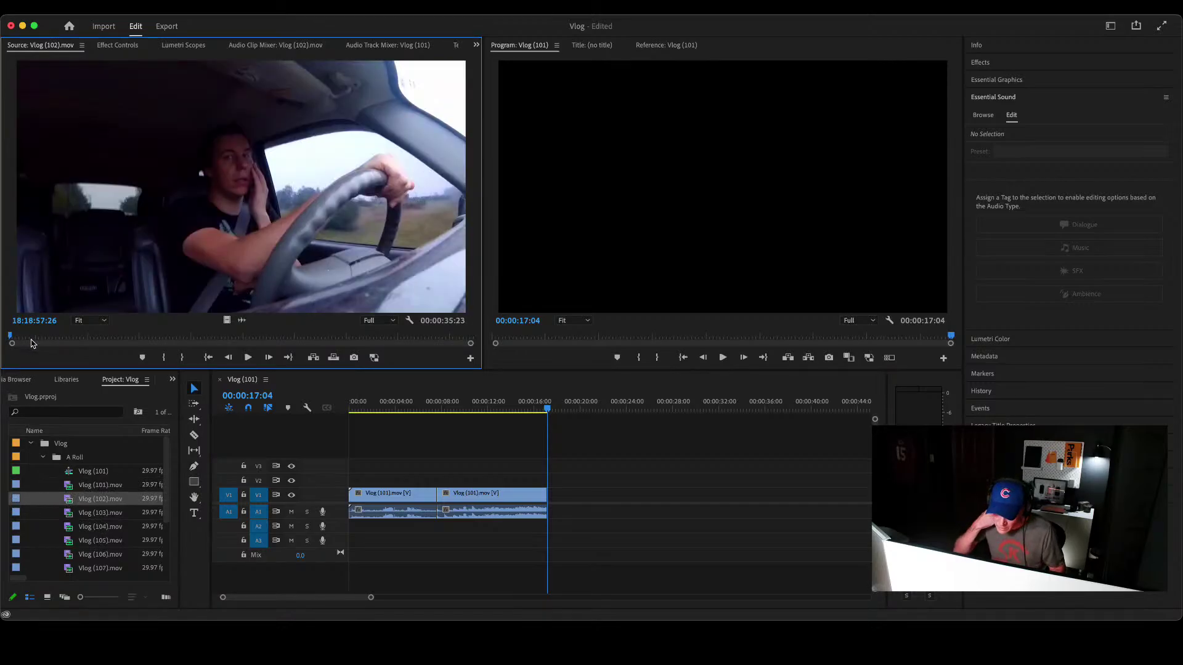
pyautogui.press('space')
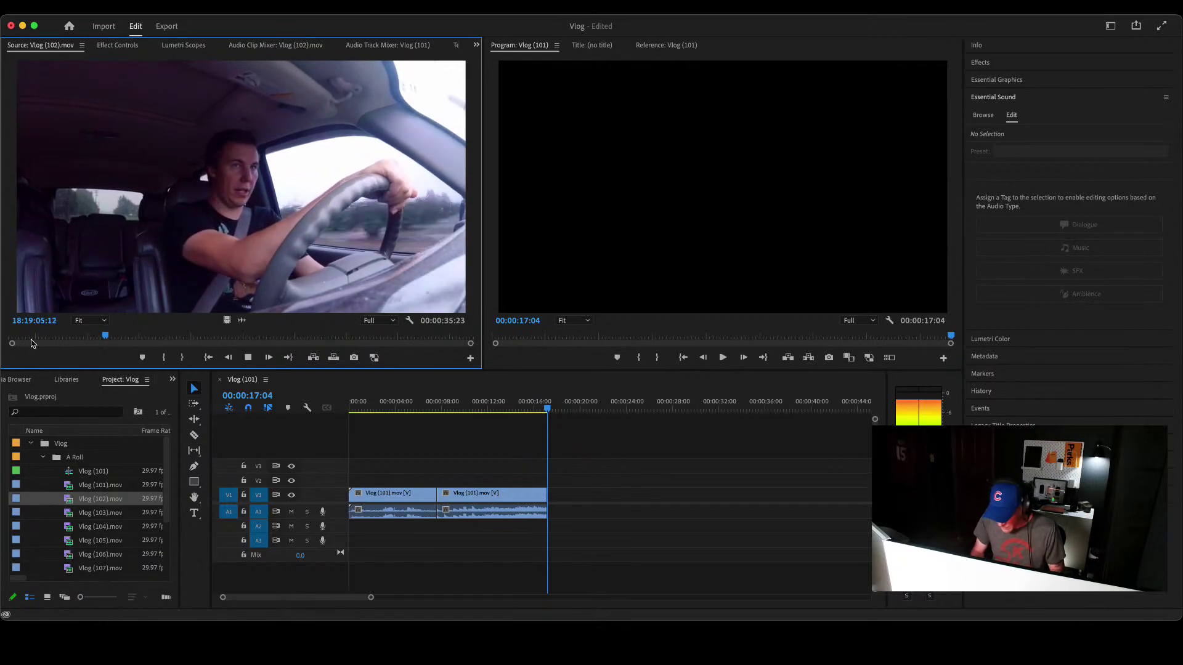
pyautogui.press('space')
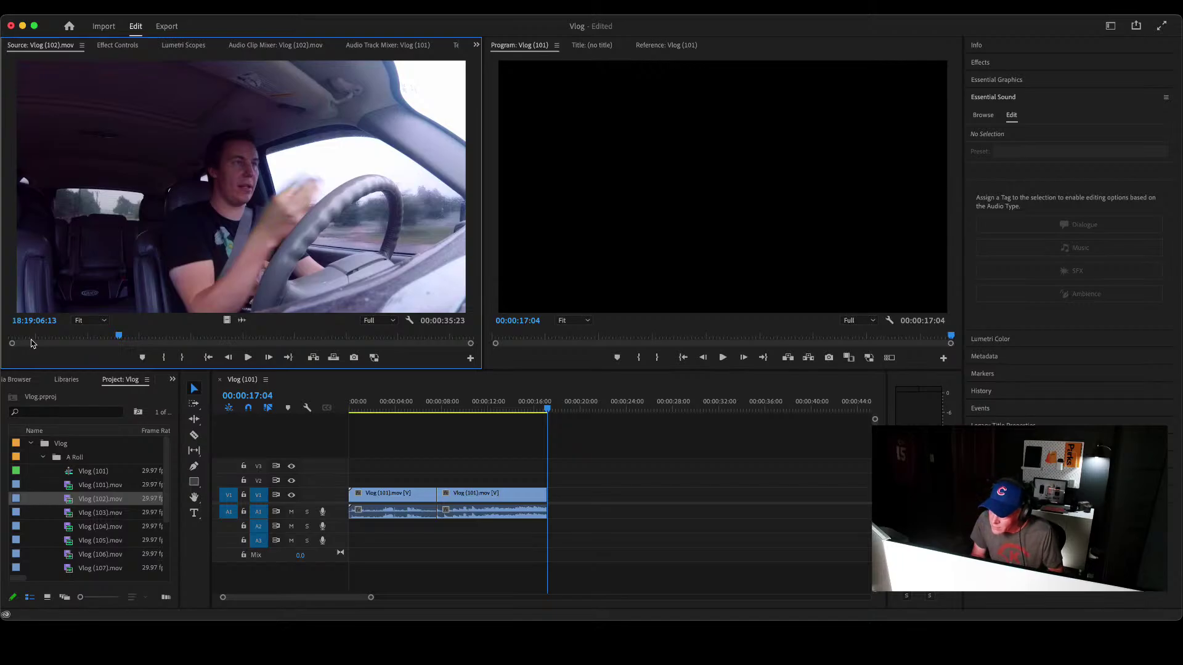
pyautogui.press('j')
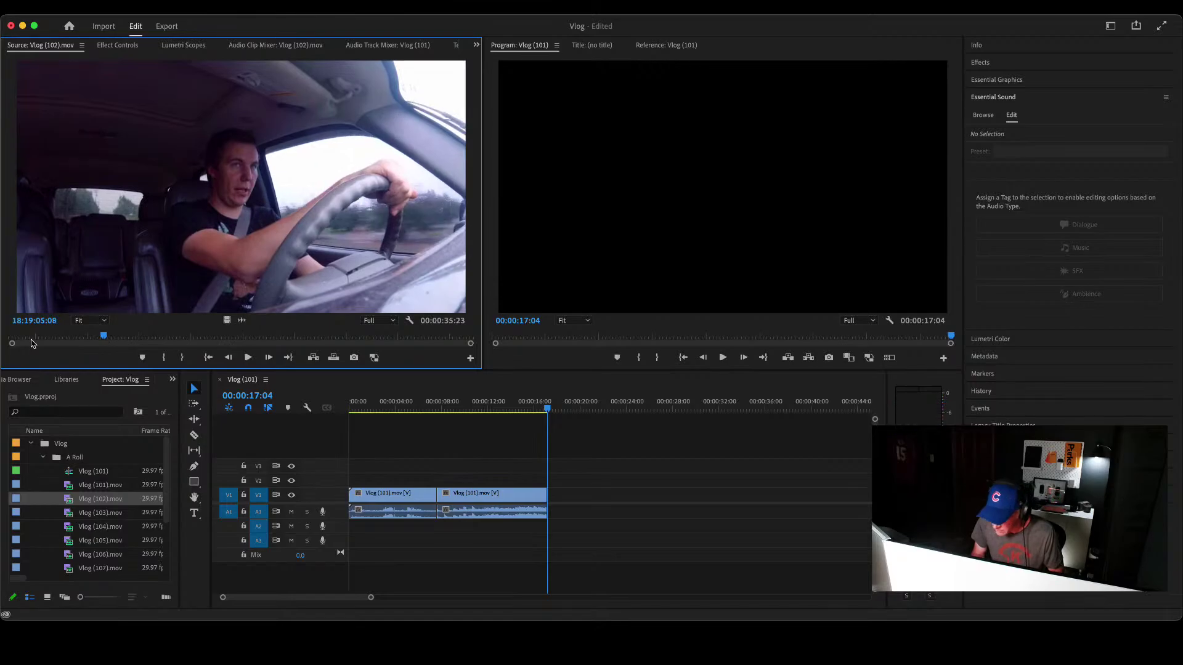
pyautogui.press('i')
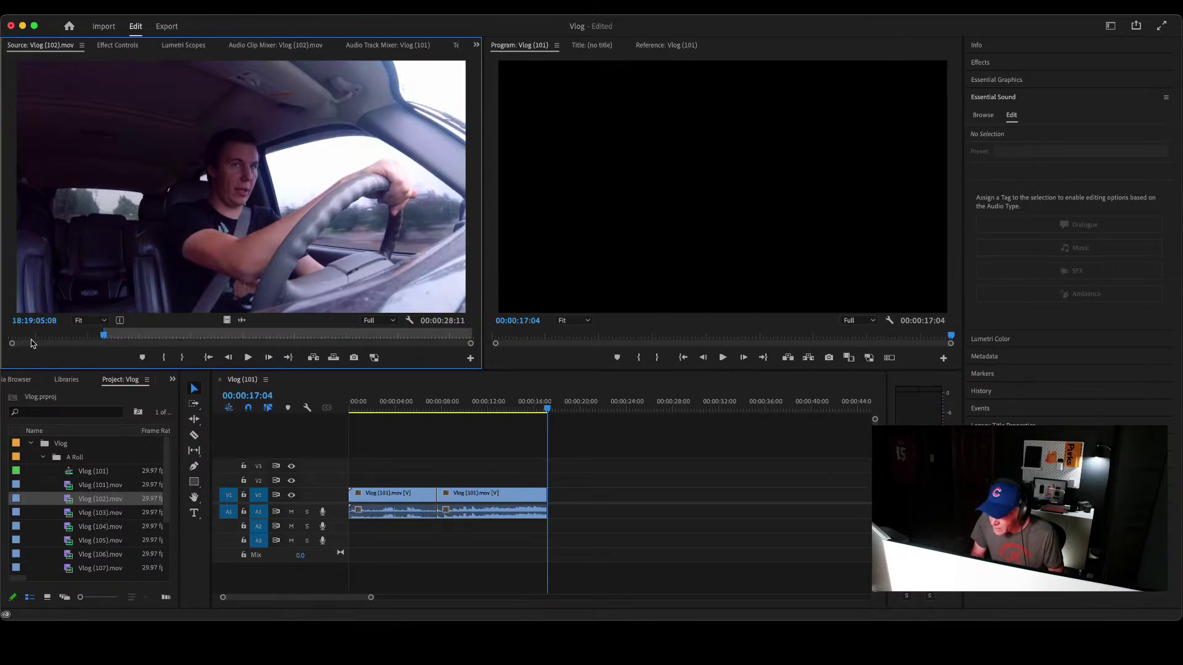
pyautogui.press('l')
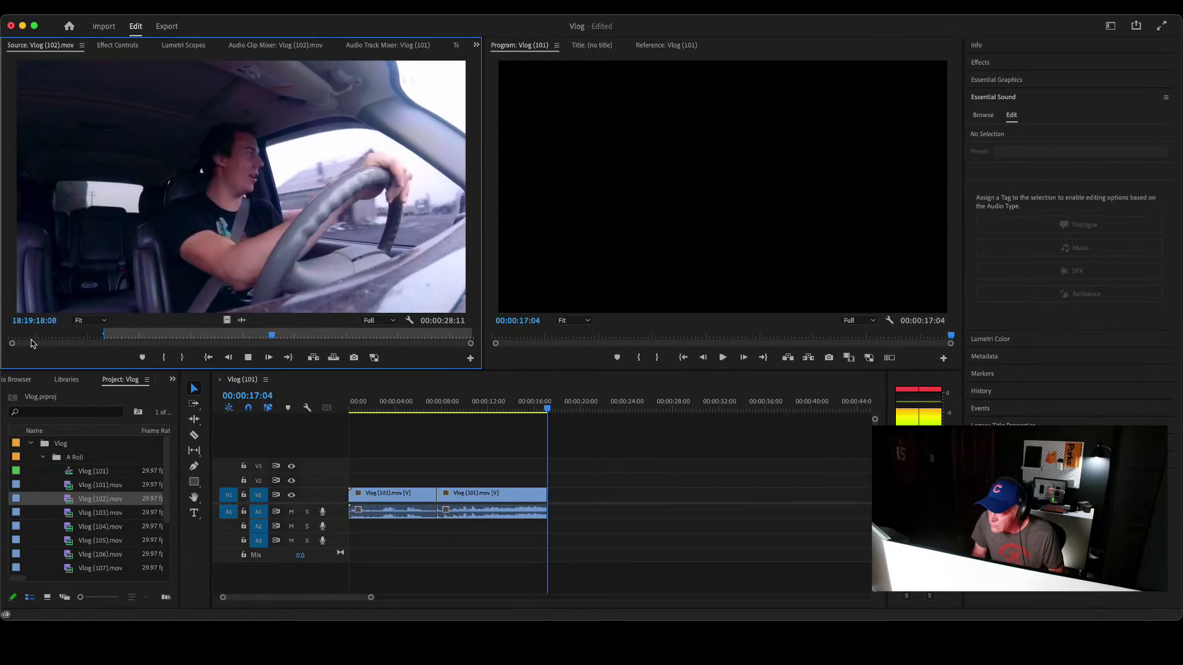
pyautogui.press('space')
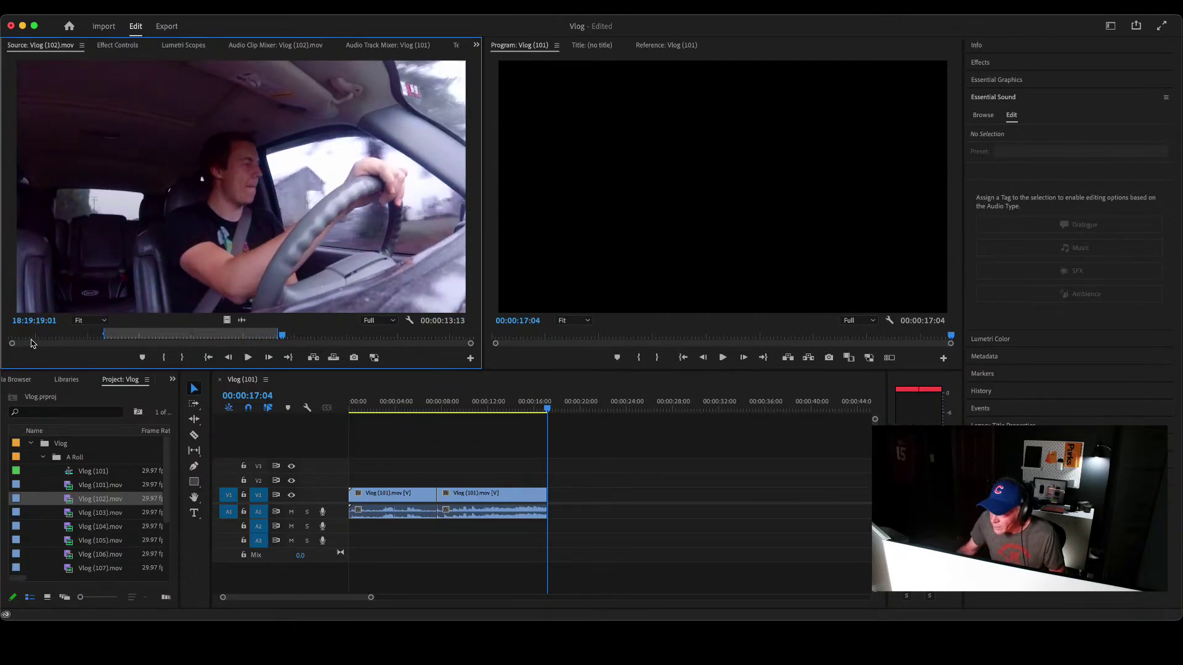
pyautogui.click(313, 359)
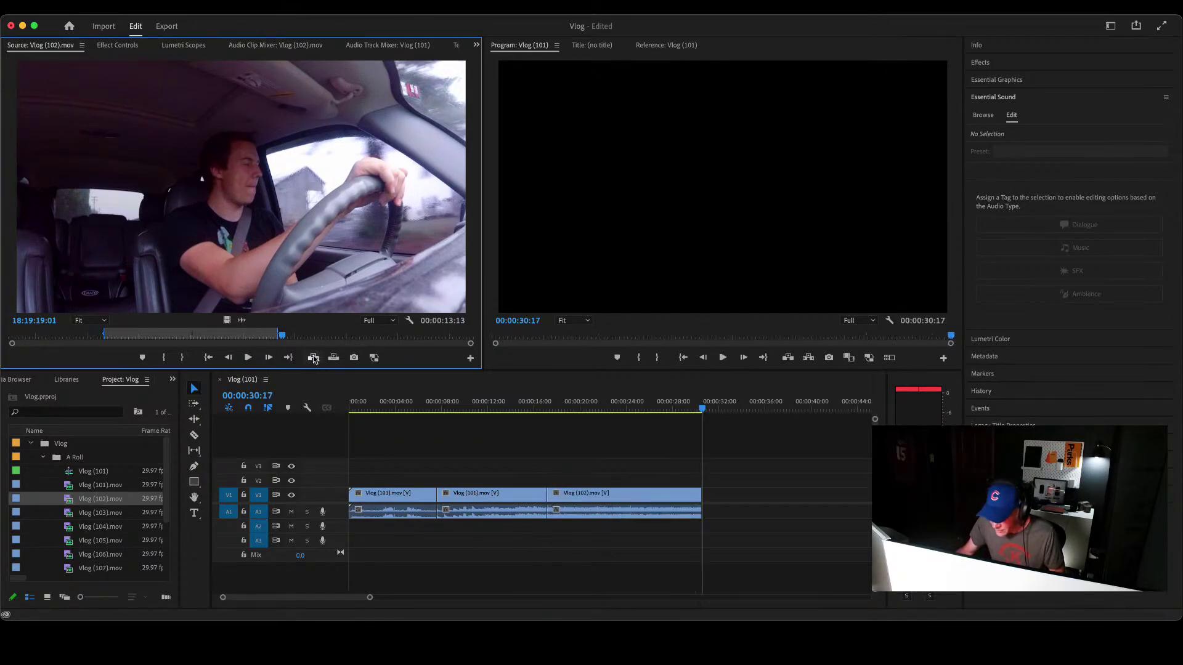
# Step: Preview the footage of Vlog (102).mov beyond its marked section, from about 18:19:22
pyautogui.click(327, 338)
pyautogui.press('space')
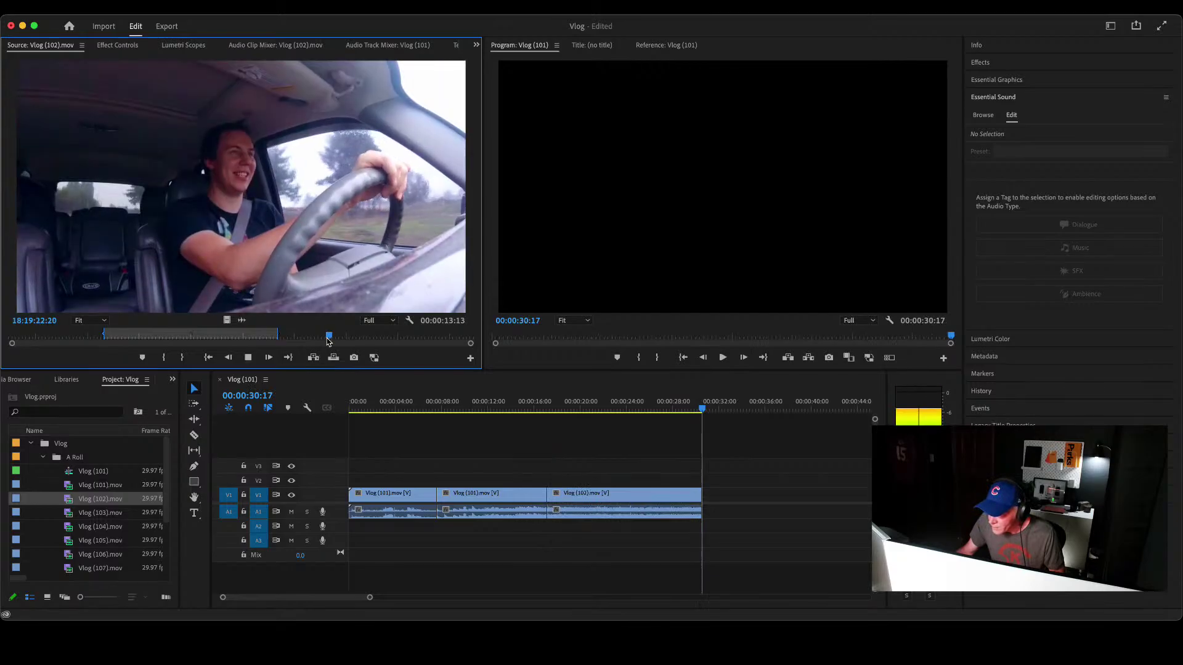
pyautogui.press('space')
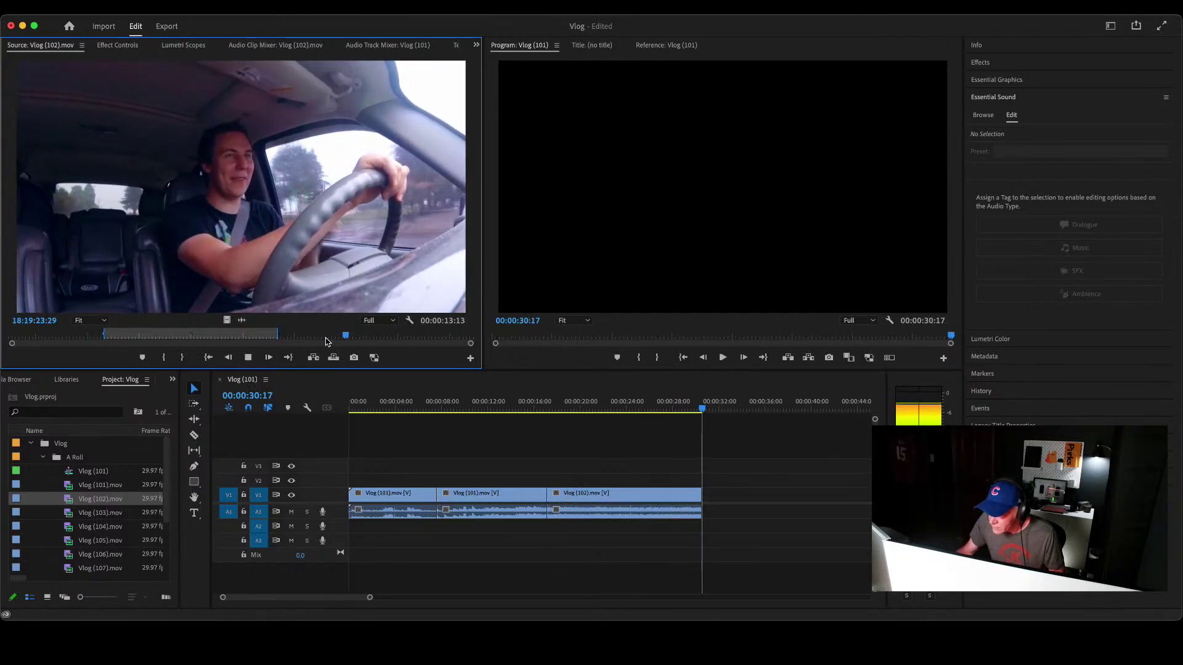
# Step: Open Vlog (103).mov from the A Roll bin and insert the entire clip at the end of the sequence
pyautogui.doubleClick(18, 517)
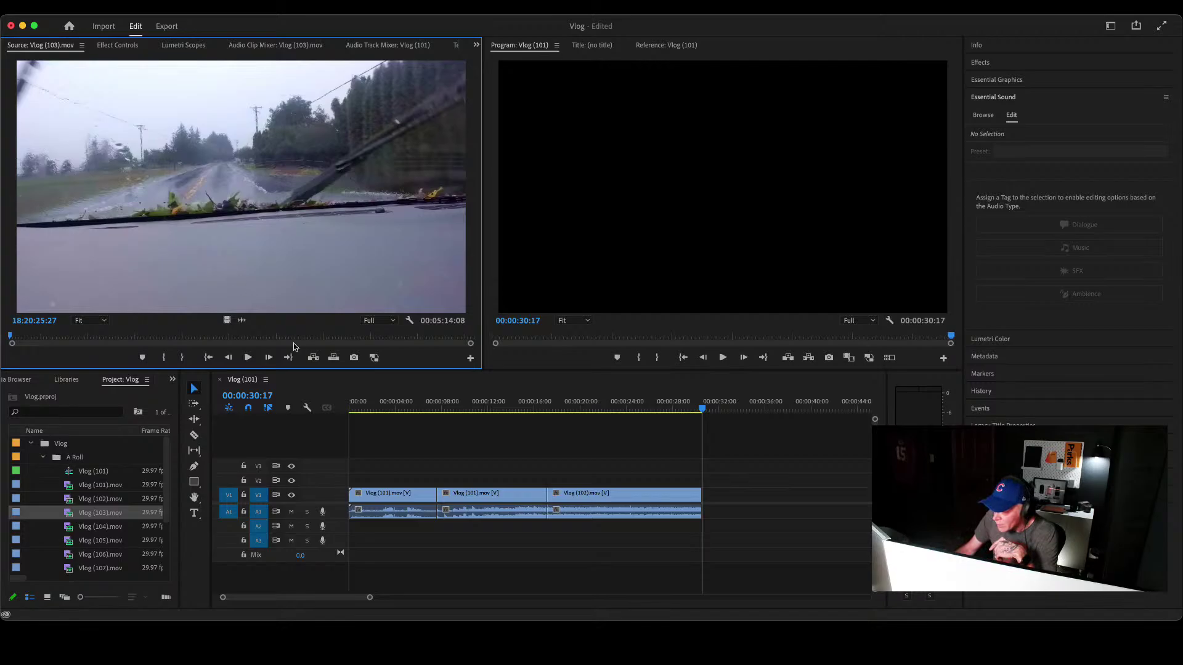
pyautogui.click(314, 359)
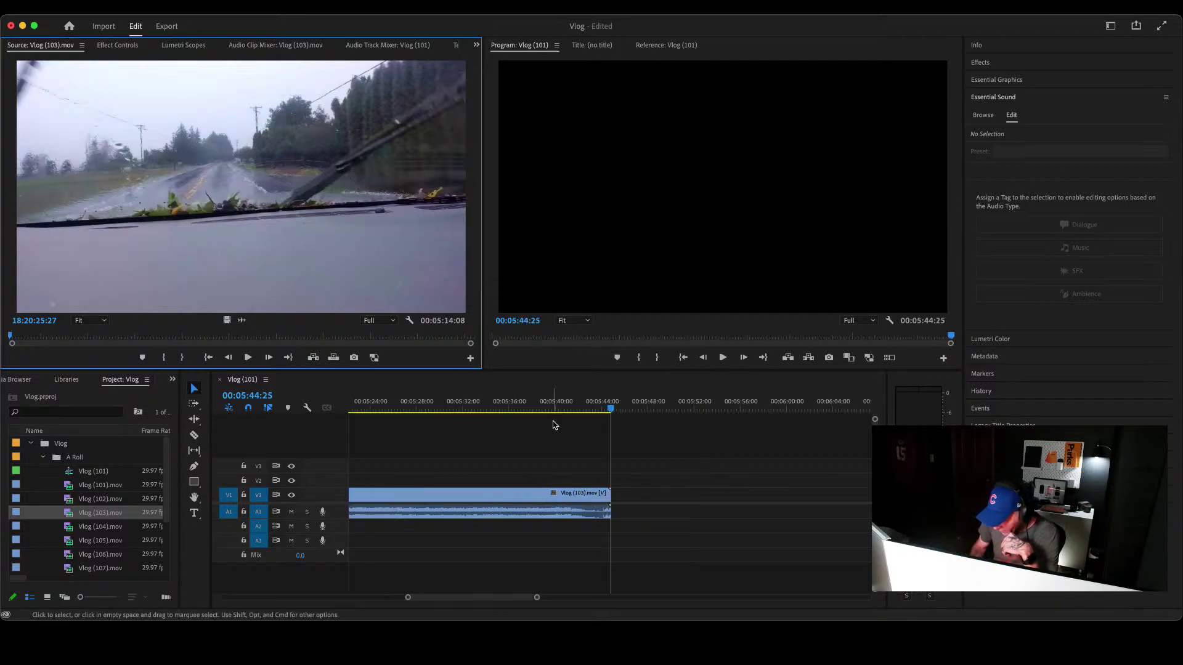
pyautogui.press('\\')
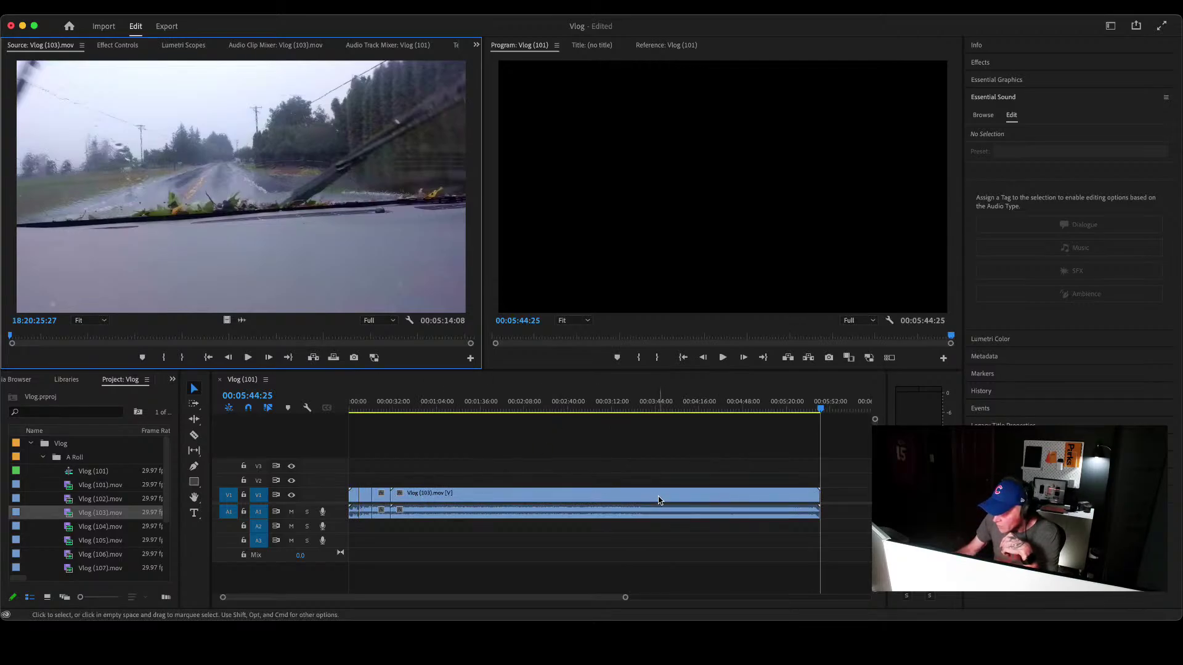
# Step: Set the speed of the Vlog (103).mov clip in the sequence to 7000% and scrub through the sped-up footage
pyautogui.click(602, 499)
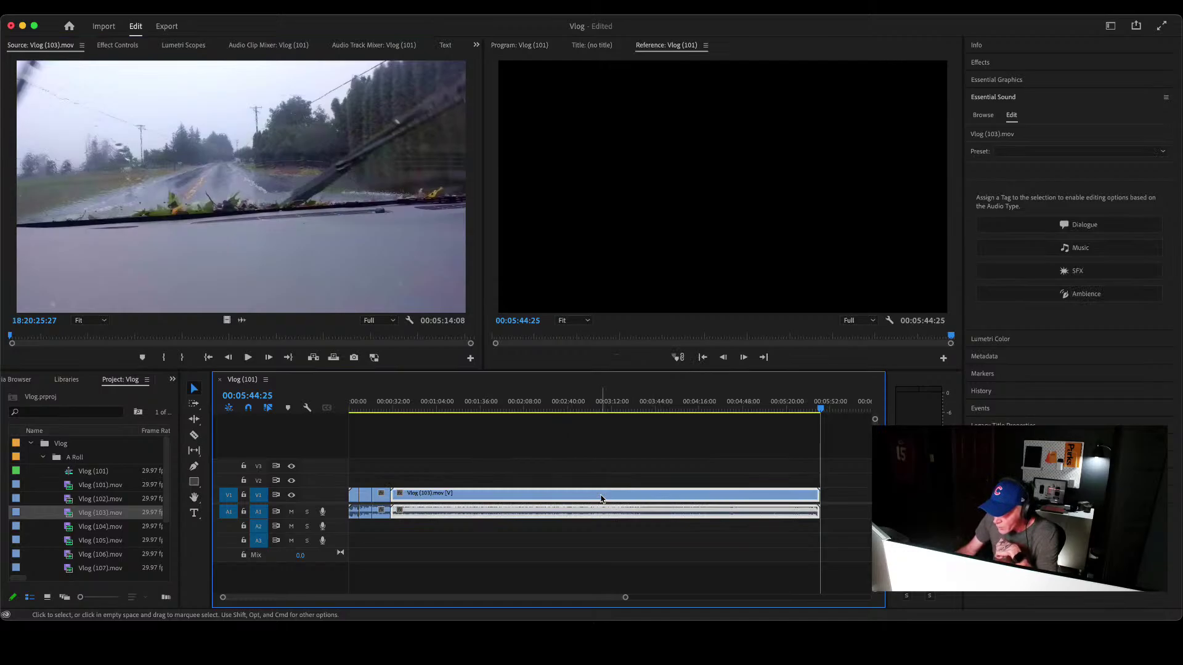
pyautogui.press('super')
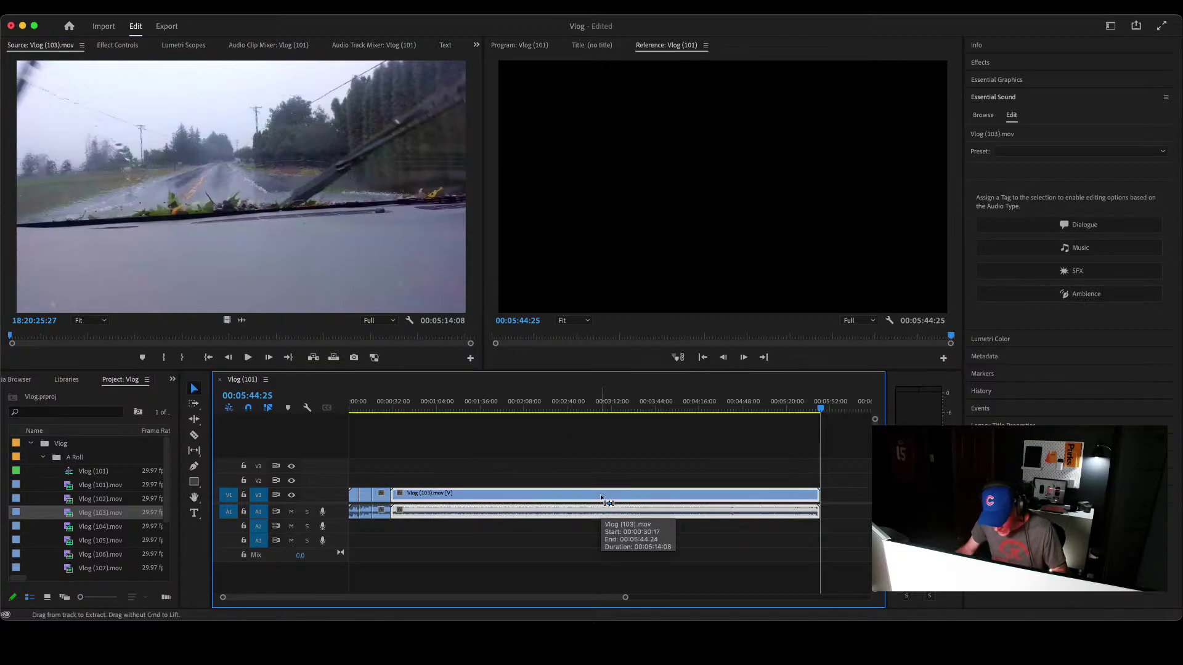
pyautogui.press('super+r')
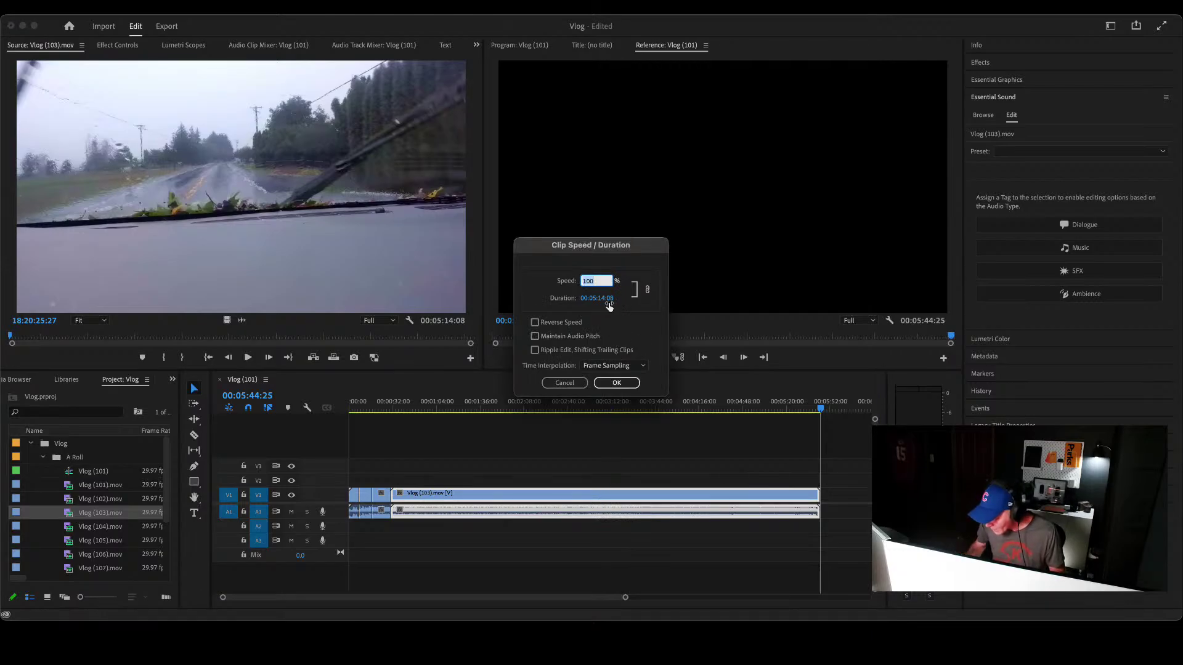
pyautogui.write('0')
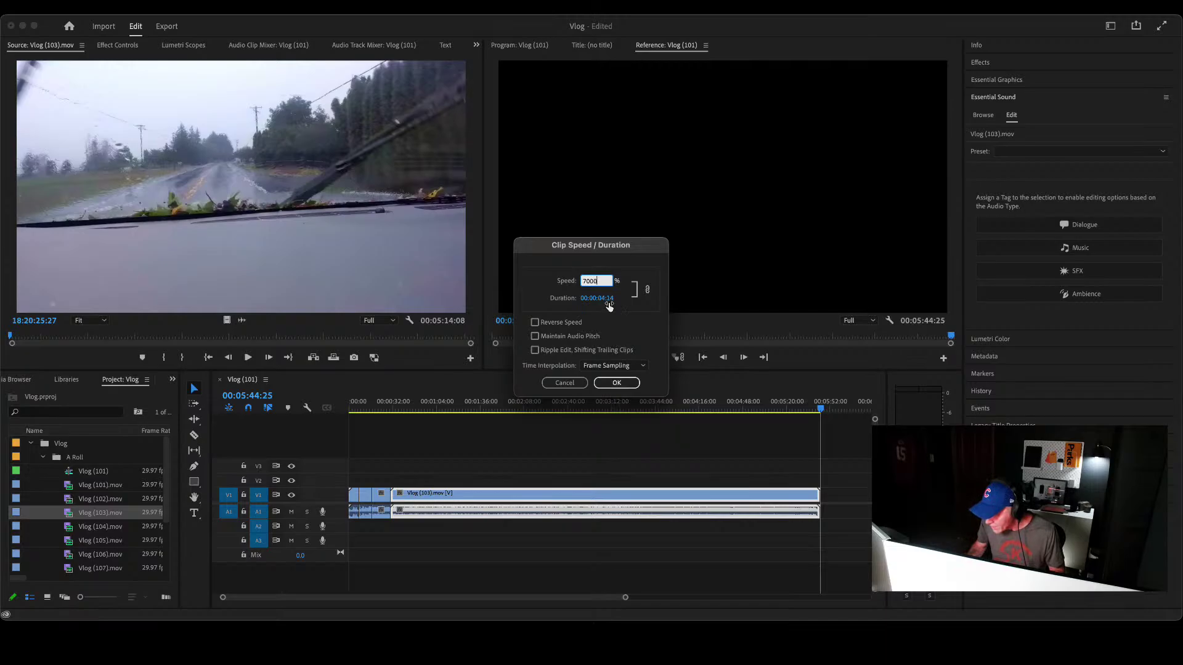
pyautogui.press('Return')
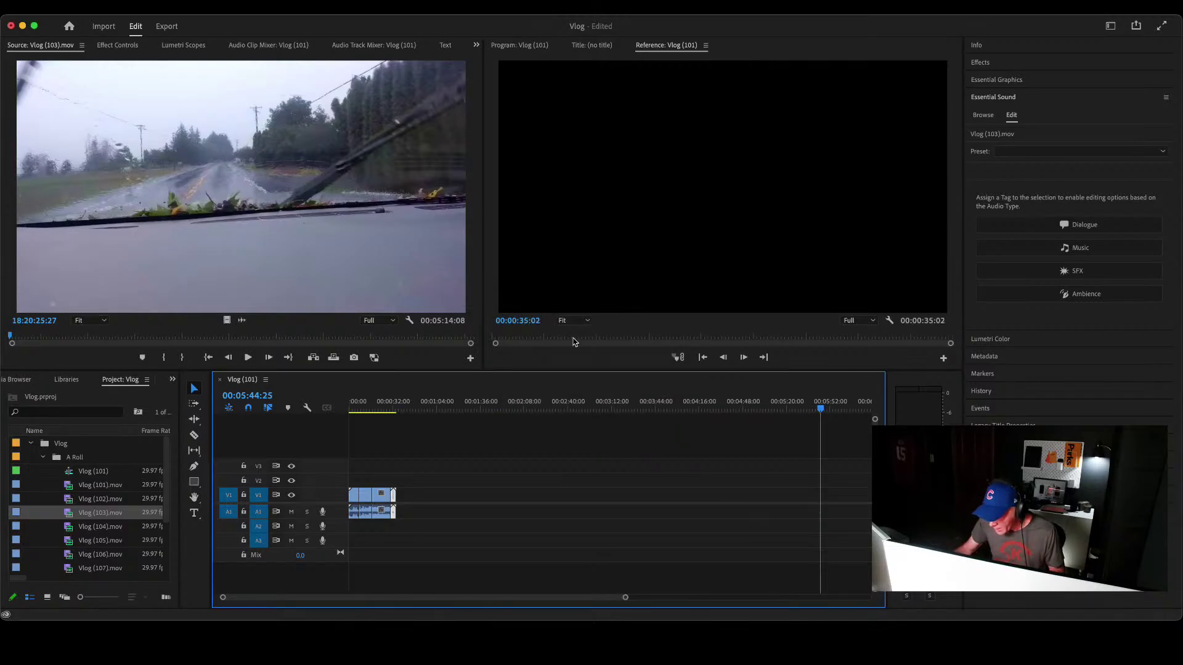
pyautogui.press('=')
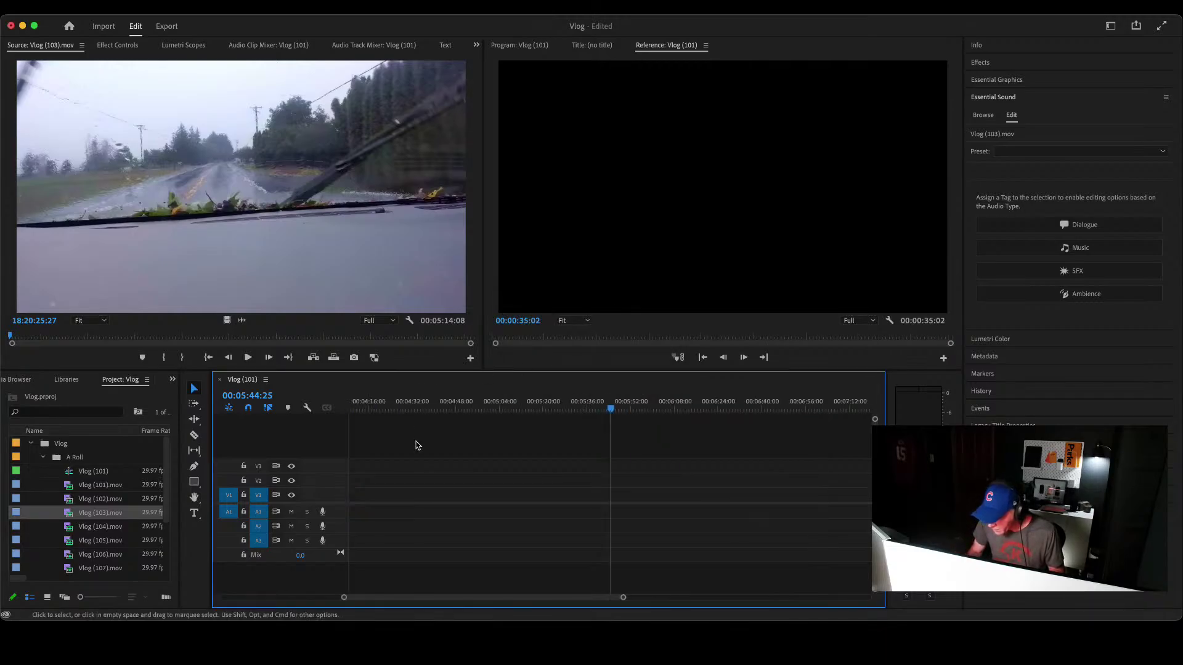
pyautogui.press('Home')
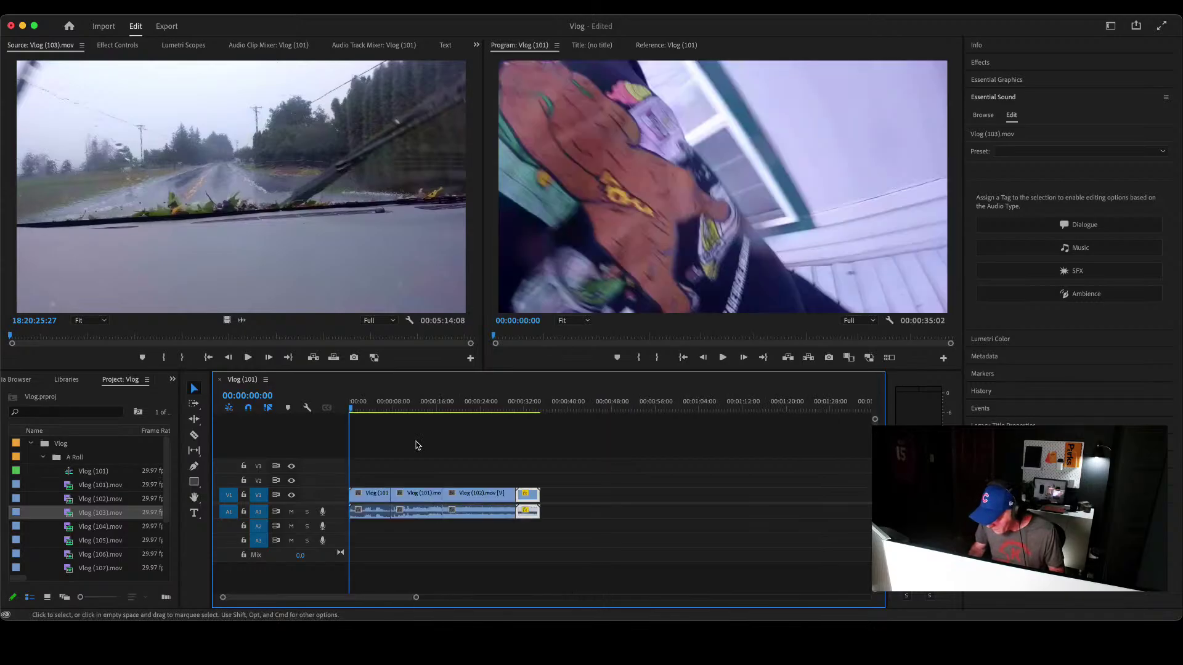
pyautogui.press('End')
pyautogui.click(552, 492)
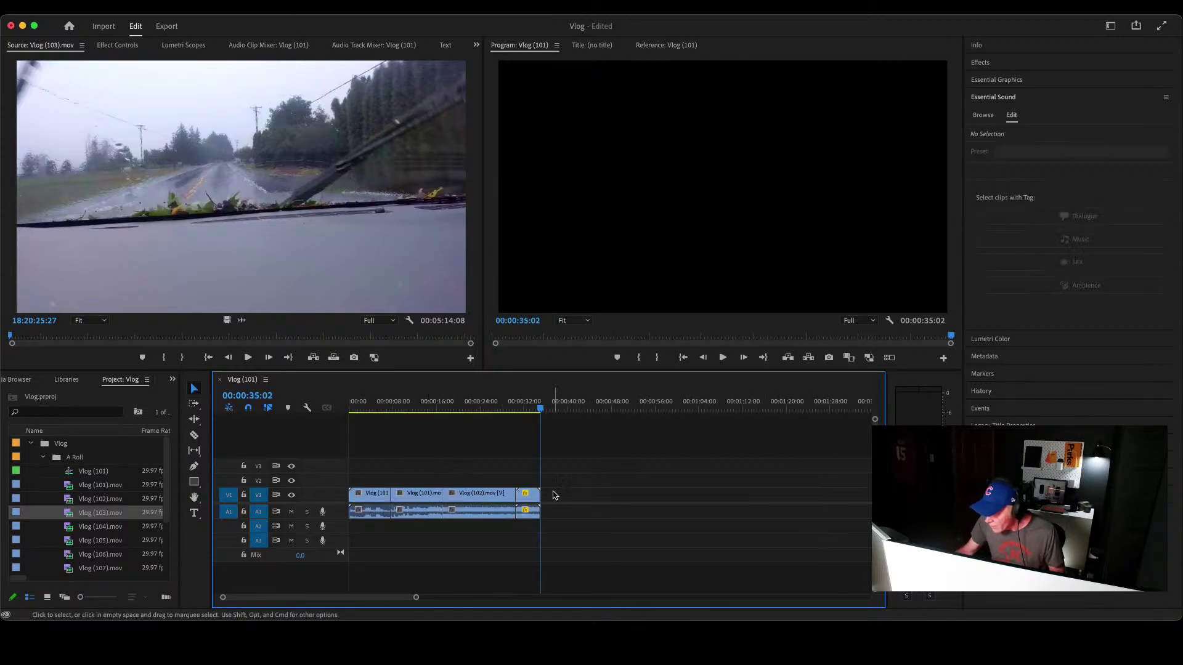
pyautogui.moveTo(541, 411); pyautogui.dragTo(532, 417)
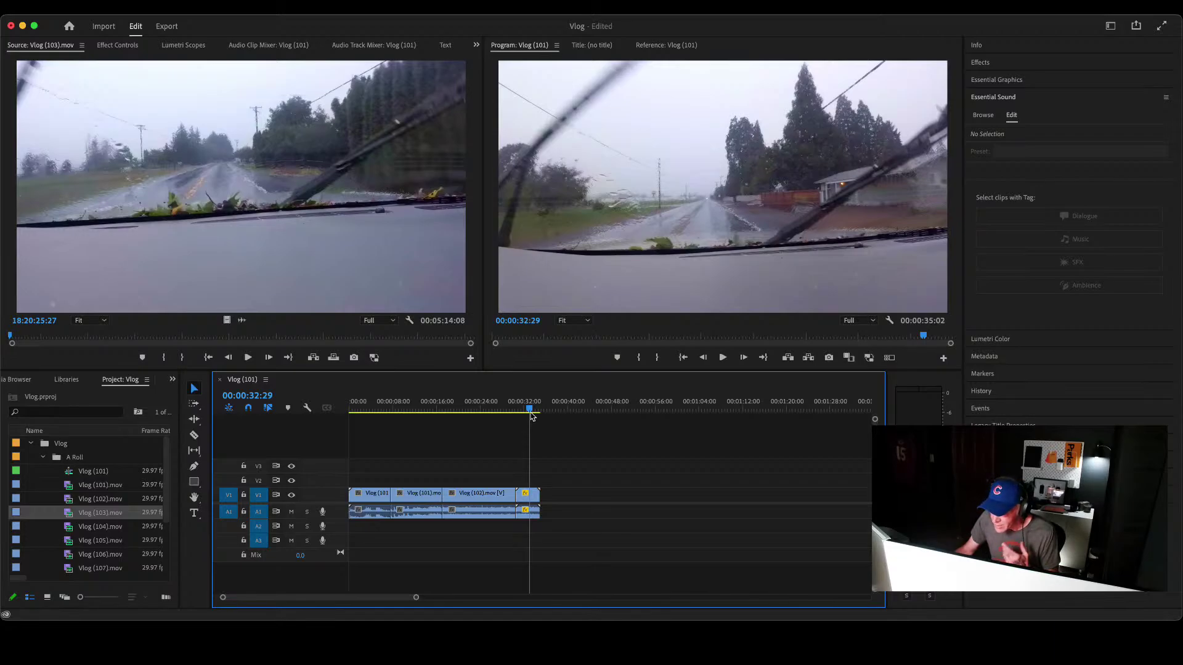
# Step: Delete only the audio of the sped-up Vlog (103).mov clip and move the playhead to the end of the sequence
pyautogui.keyDown('alt'); pyautogui.click(534, 512); pyautogui.keyUp('alt')
pyautogui.press('Delete')
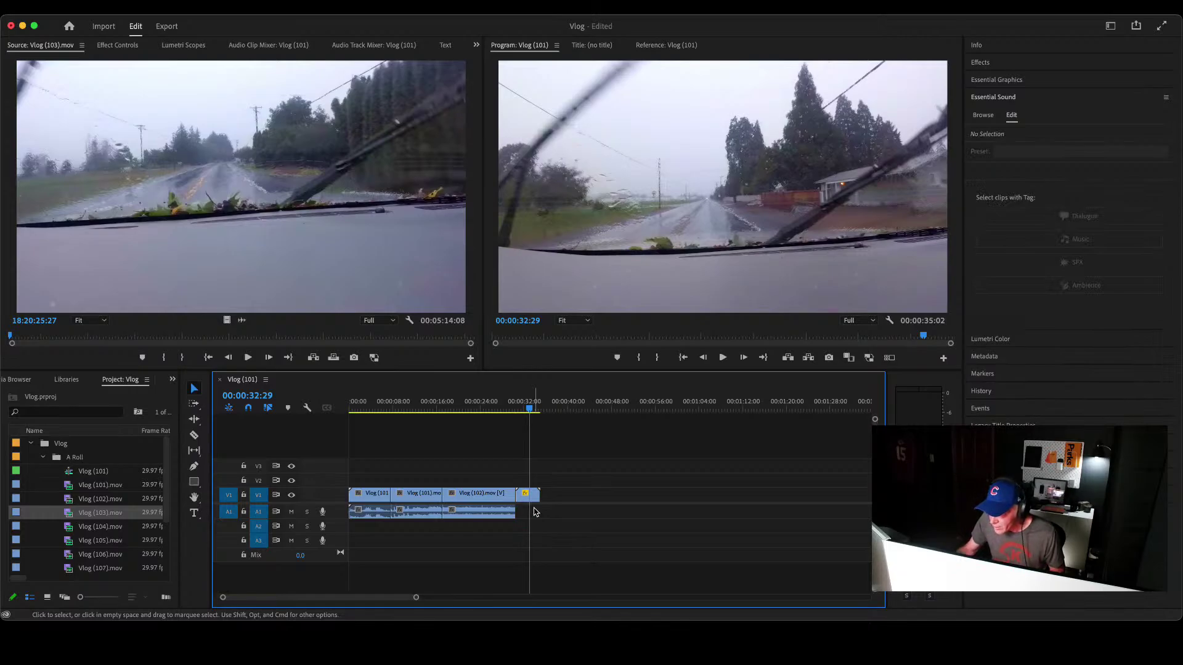
pyautogui.press('Down')
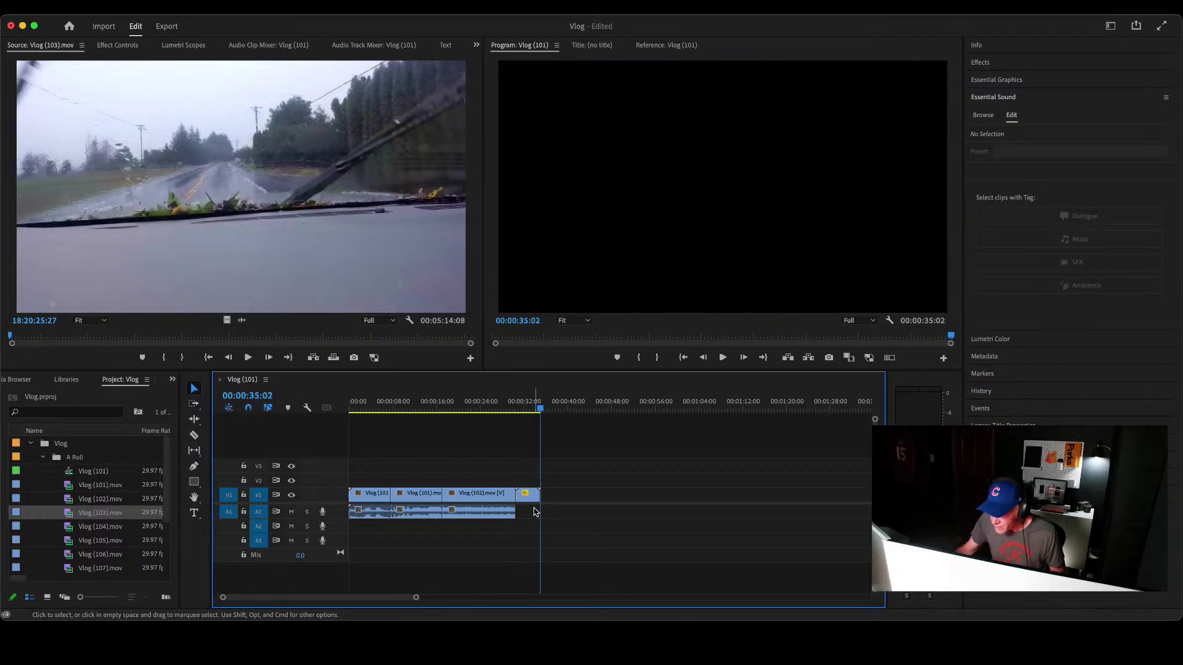
# Step: Play through the start of Vlog (104).mov and mark its In point at 18:25:59:02
pyautogui.doubleClick(15, 530)
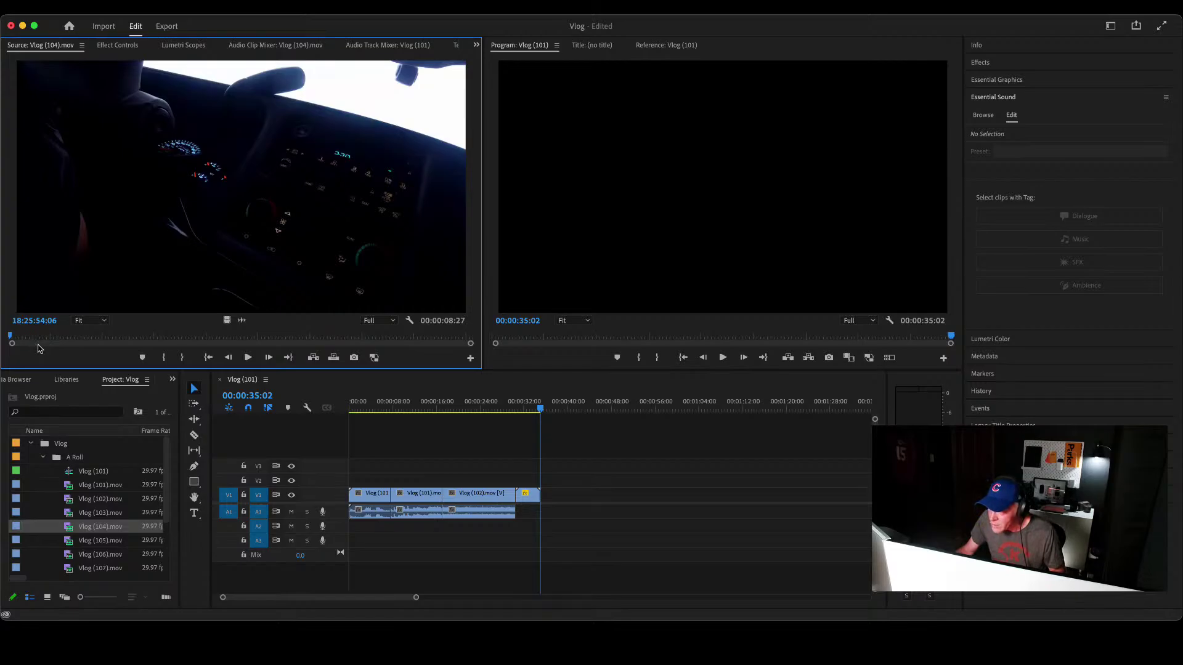
pyautogui.press('space')
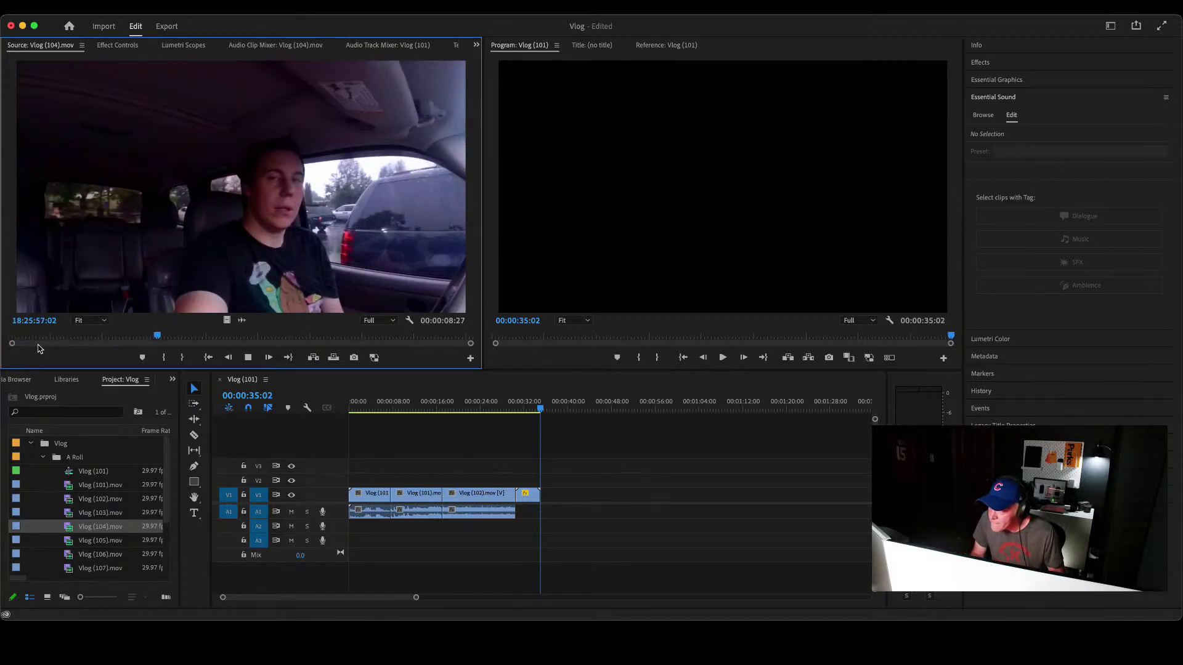
pyautogui.press('space')
pyautogui.press('space')
pyautogui.press('space')
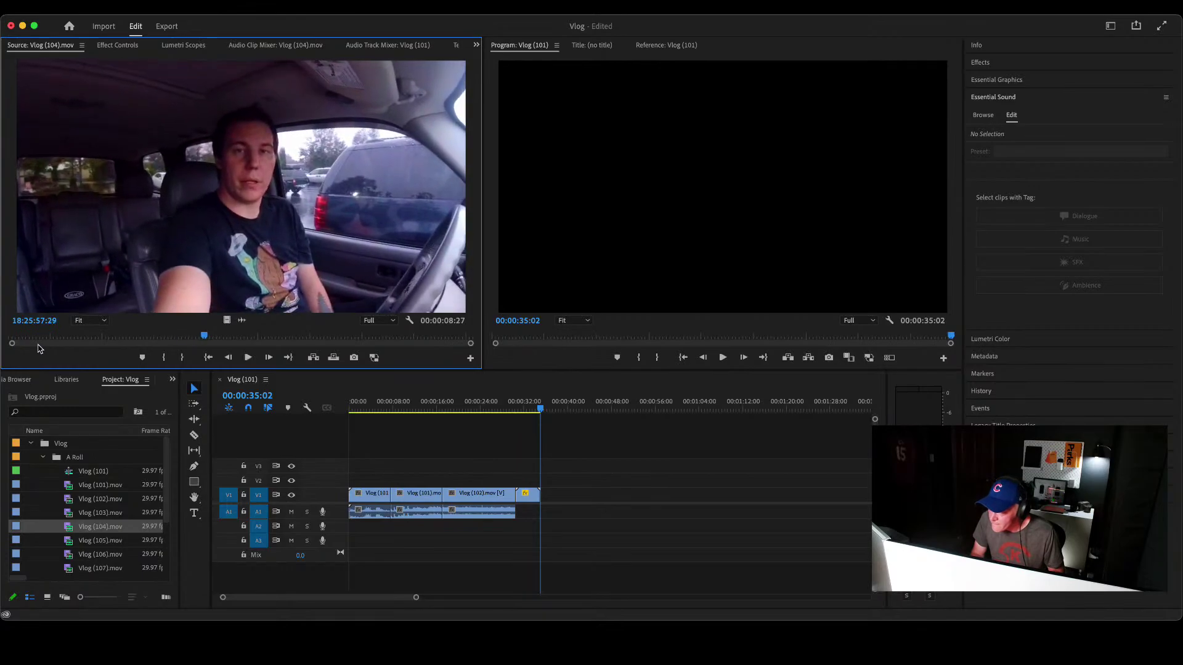
pyautogui.press('i')
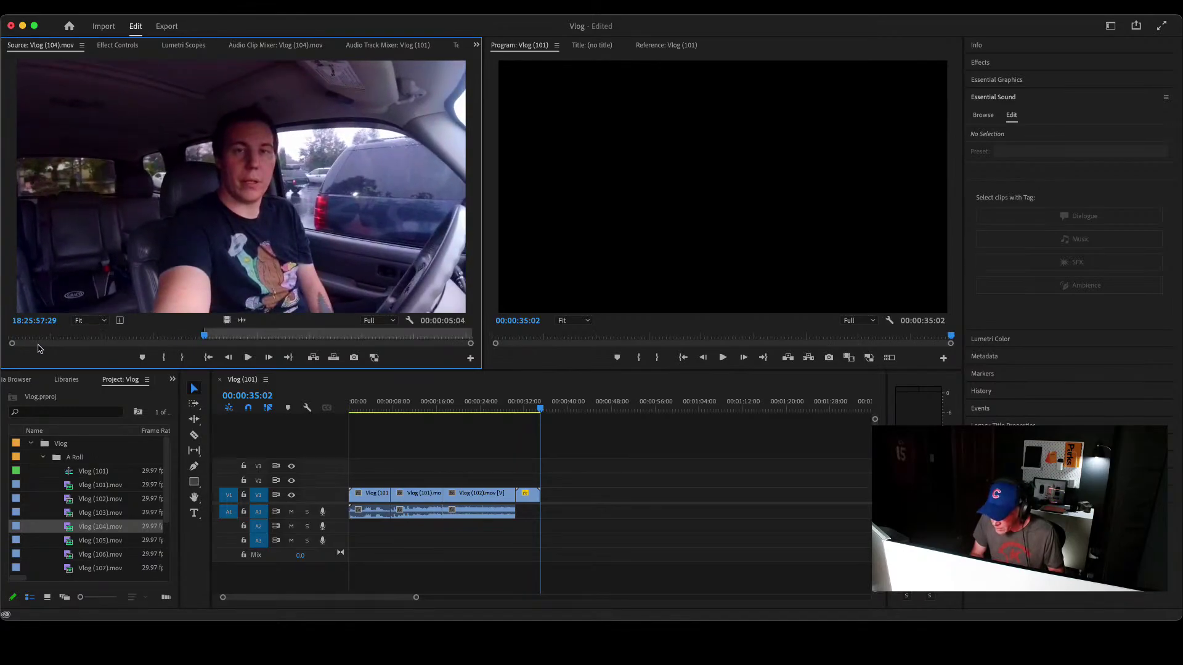
pyautogui.press('space')
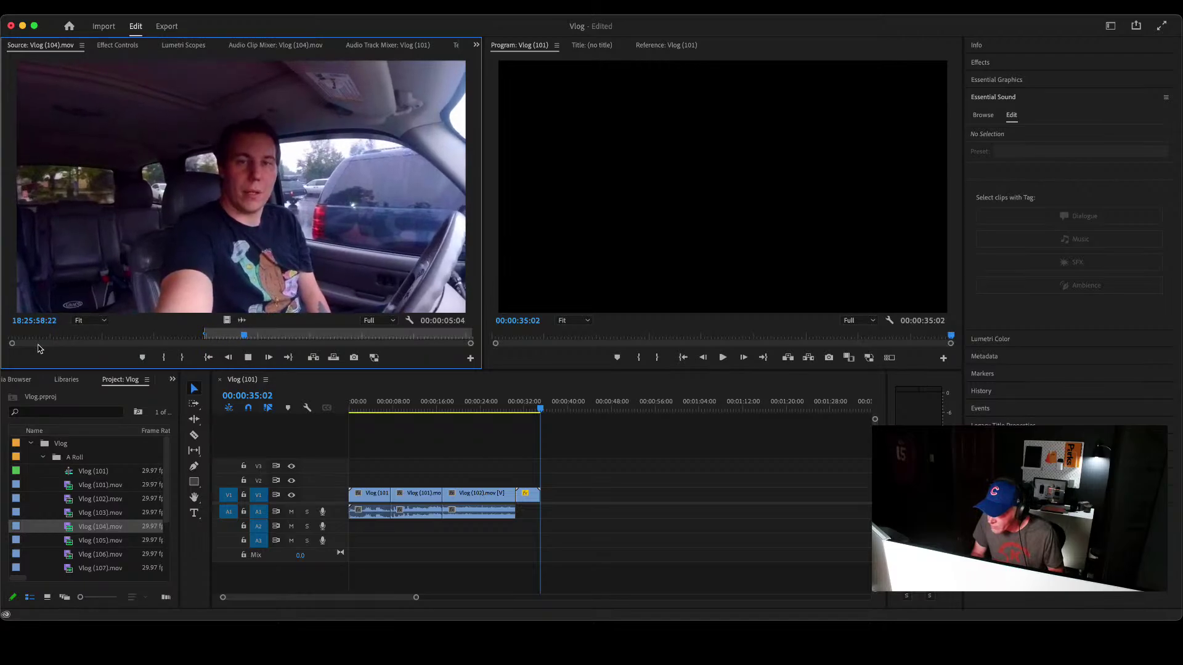
pyautogui.press('space')
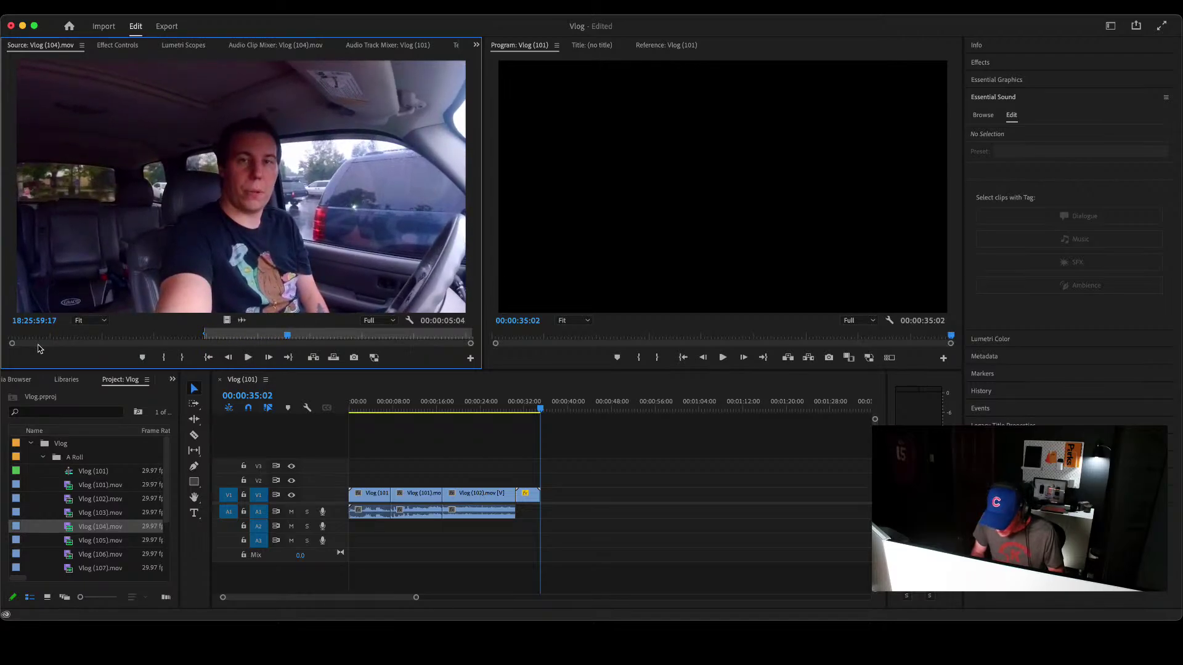
pyautogui.press('j')
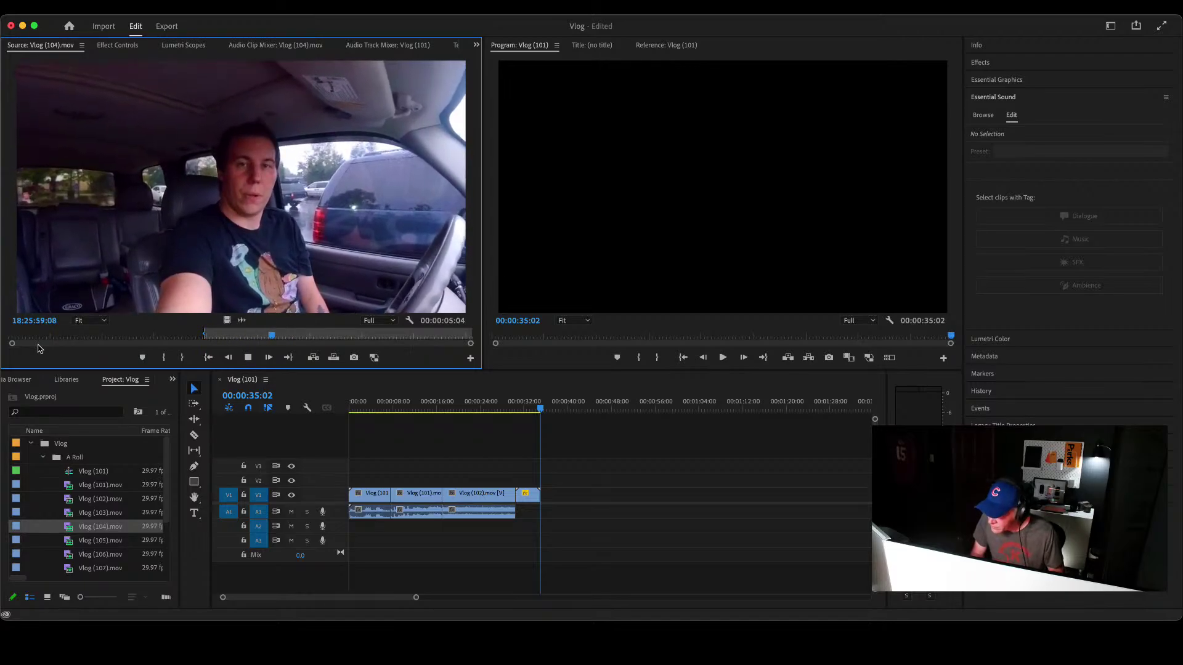
pyautogui.press('k')
pyautogui.press('i')
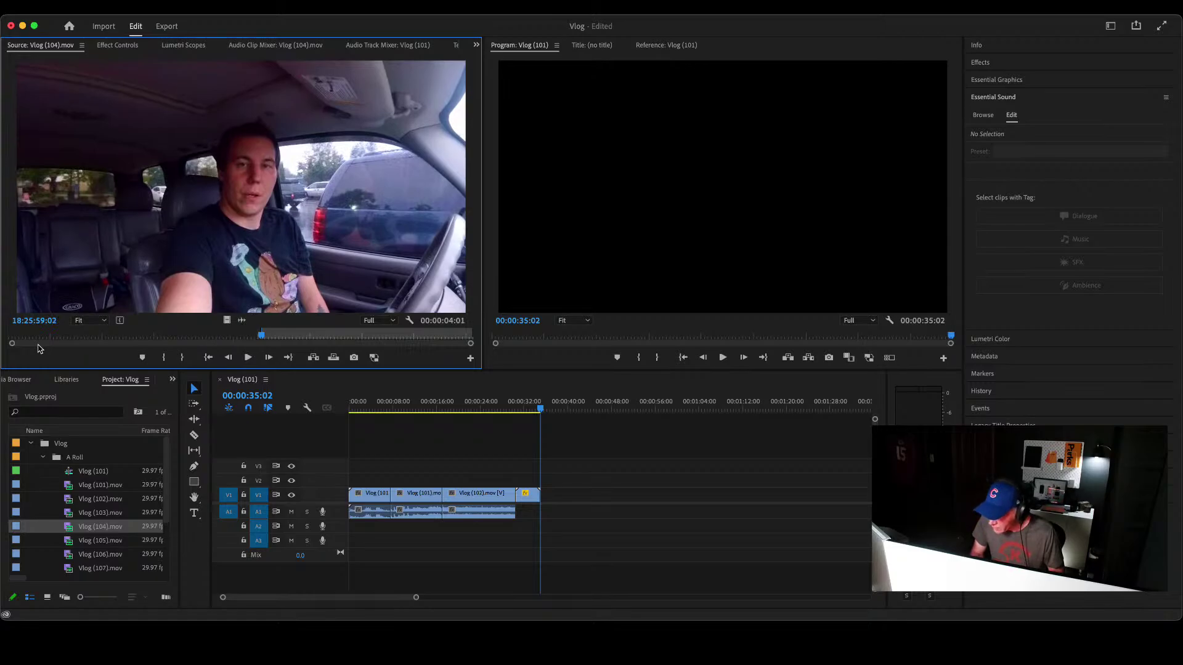
# Step: Mark the Out point of Vlog (104).mov at 18:26:00:10 and insert the section at the end of the sequence
pyautogui.press('l')
pyautogui.press('k')
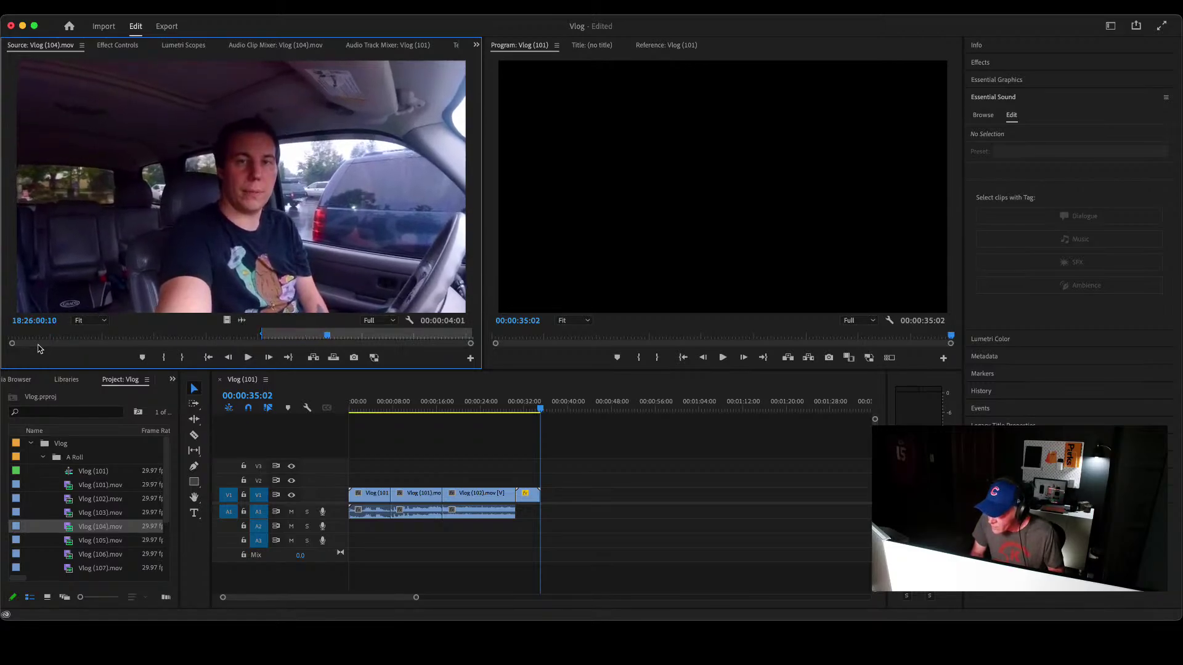
pyautogui.press('o')
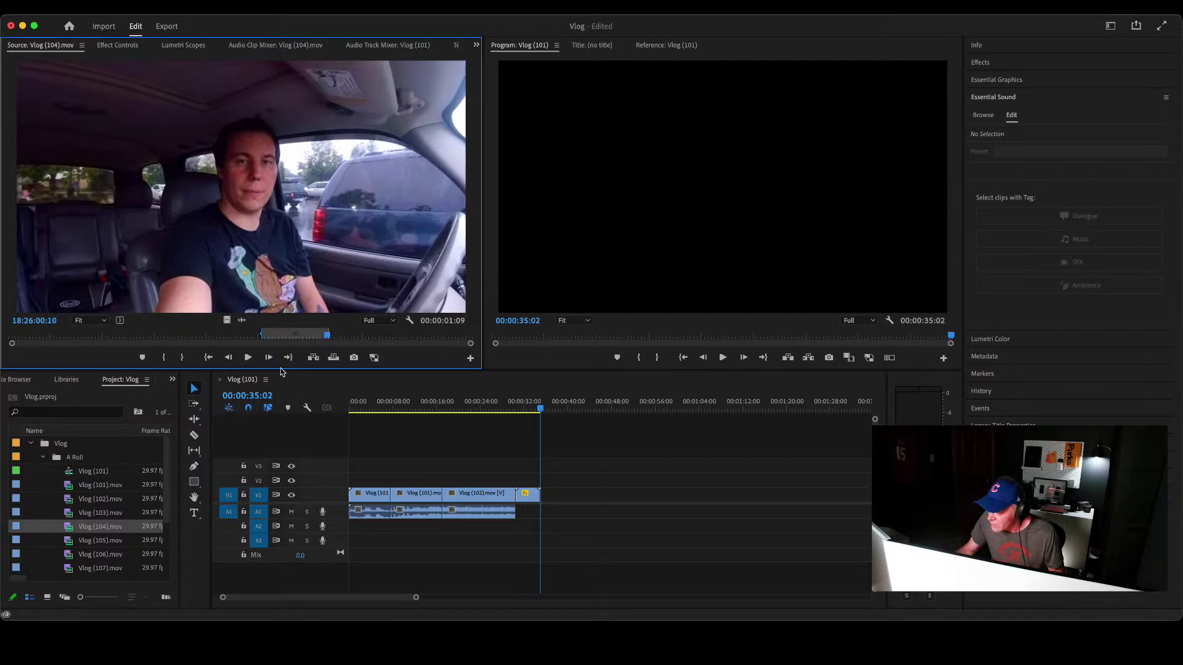
pyautogui.click(311, 362)
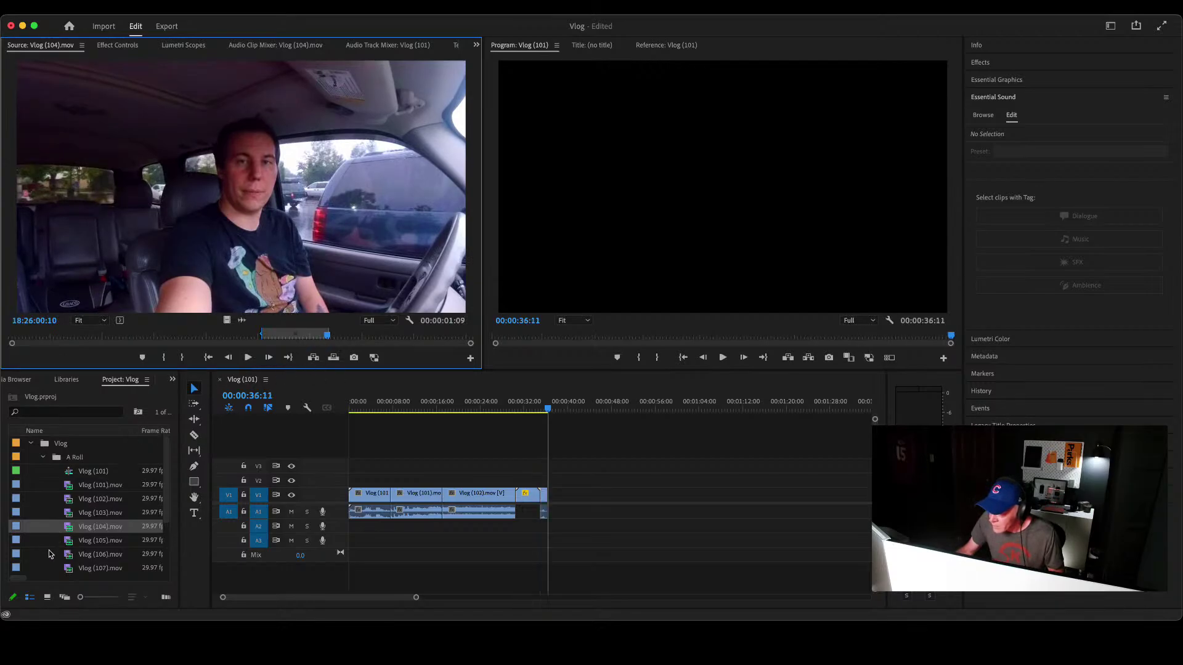
# Step: Mark a 00:00:01:10 section of Vlog (105).mov starting at 18:27:29:22 and insert it at the end of the sequence
pyautogui.doubleClick(16, 542)
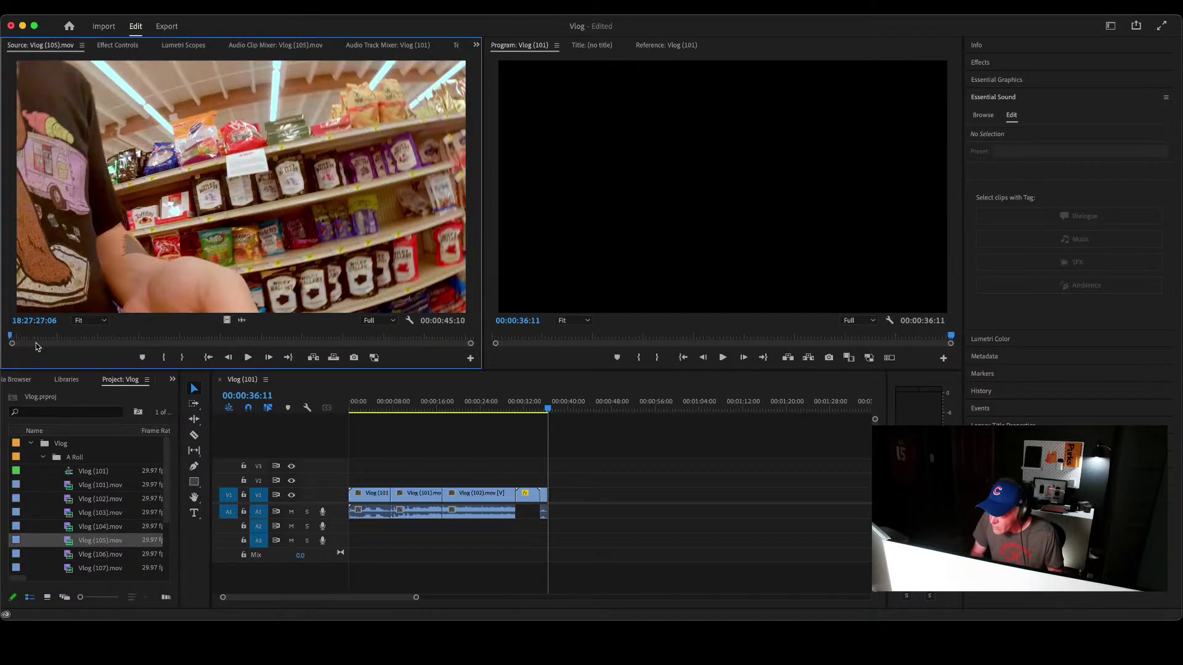
pyautogui.press('space')
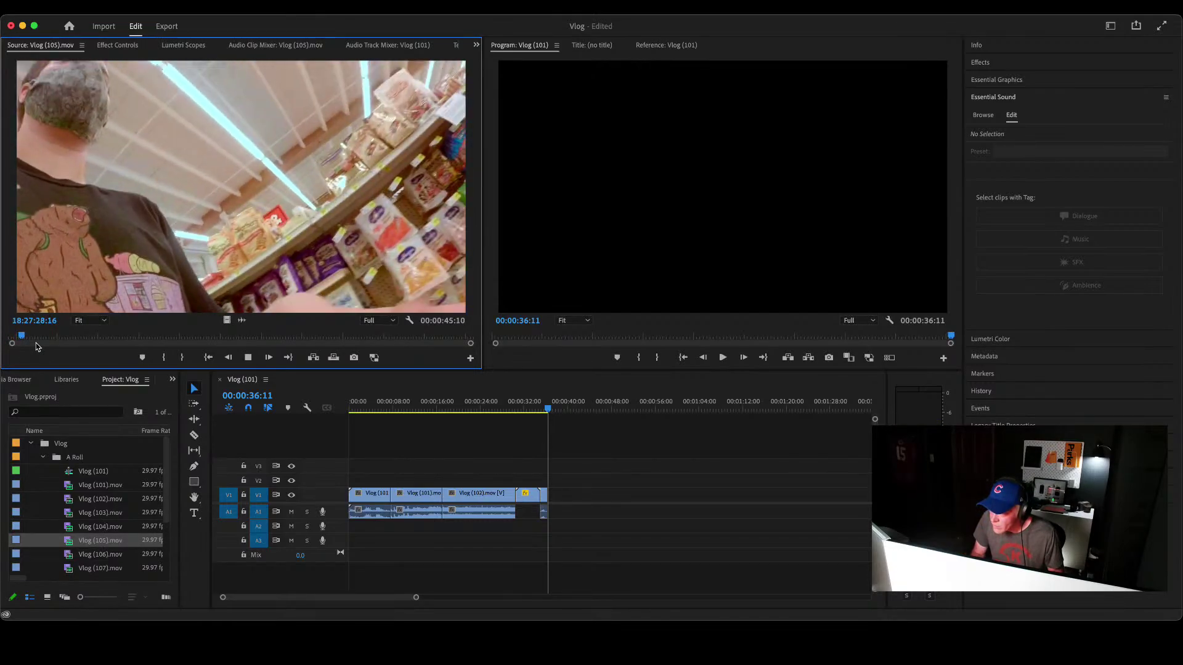
pyautogui.press('space')
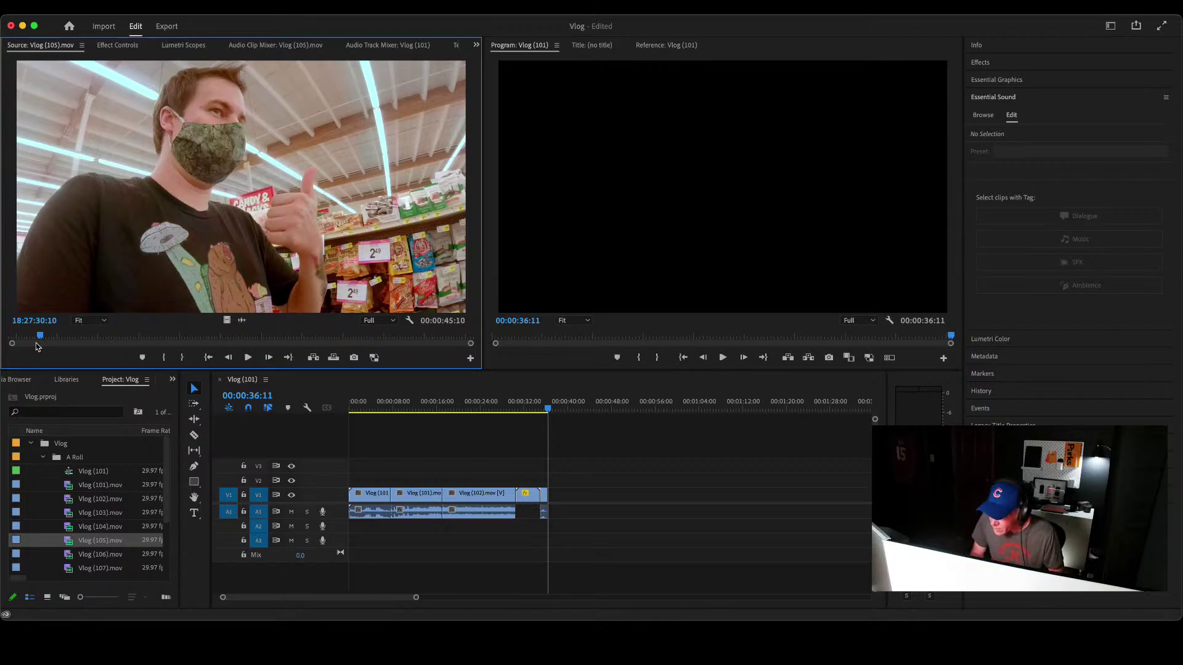
pyautogui.press('j')
pyautogui.press('i')
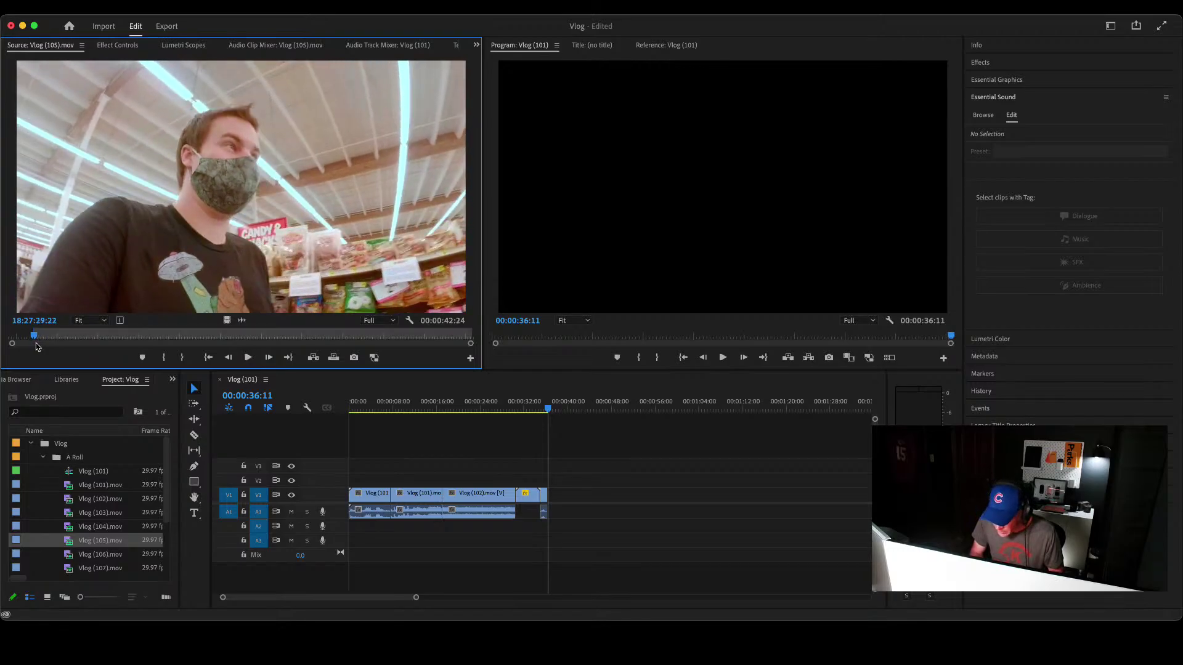
pyautogui.press('l')
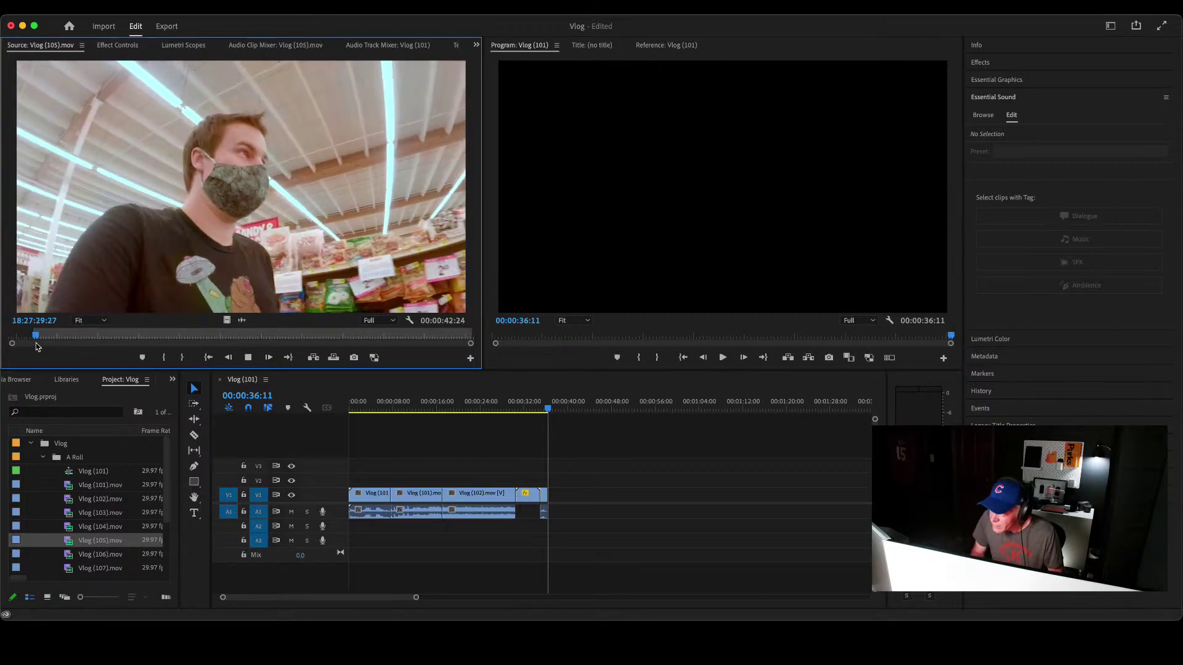
pyautogui.press('o')
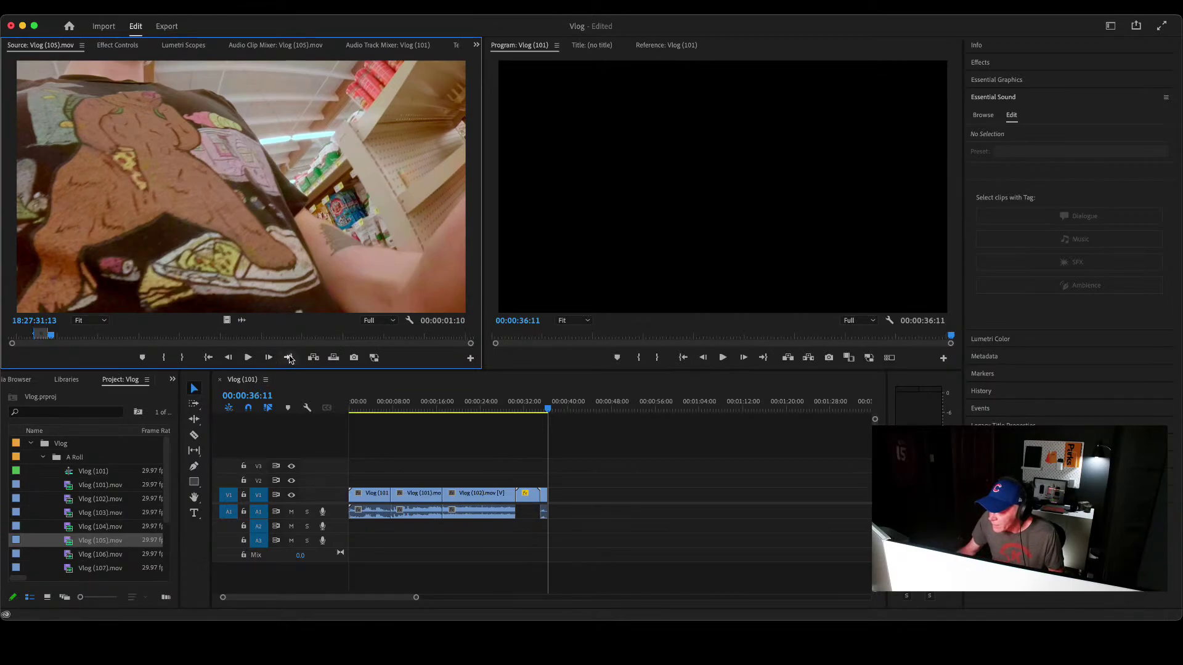
pyautogui.click(313, 358)
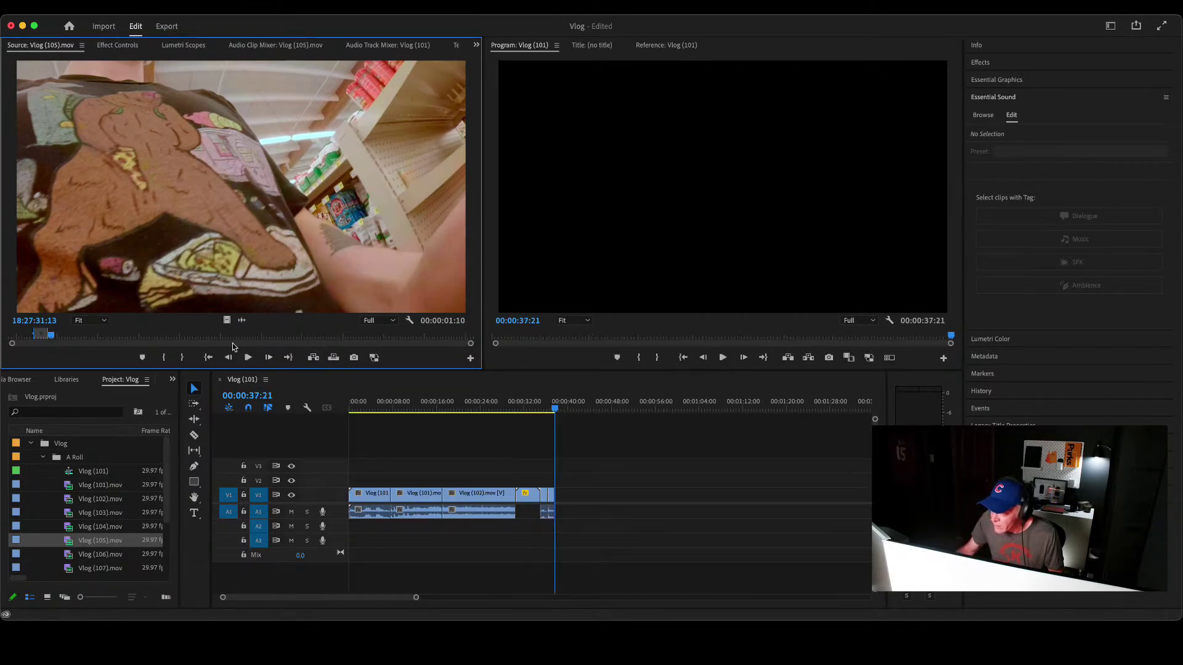
# Step: Preview the footage of Vlog (105).mov beyond its marked section, from about 18:27:34:22 to 18:27:36:13
pyautogui.click(87, 337)
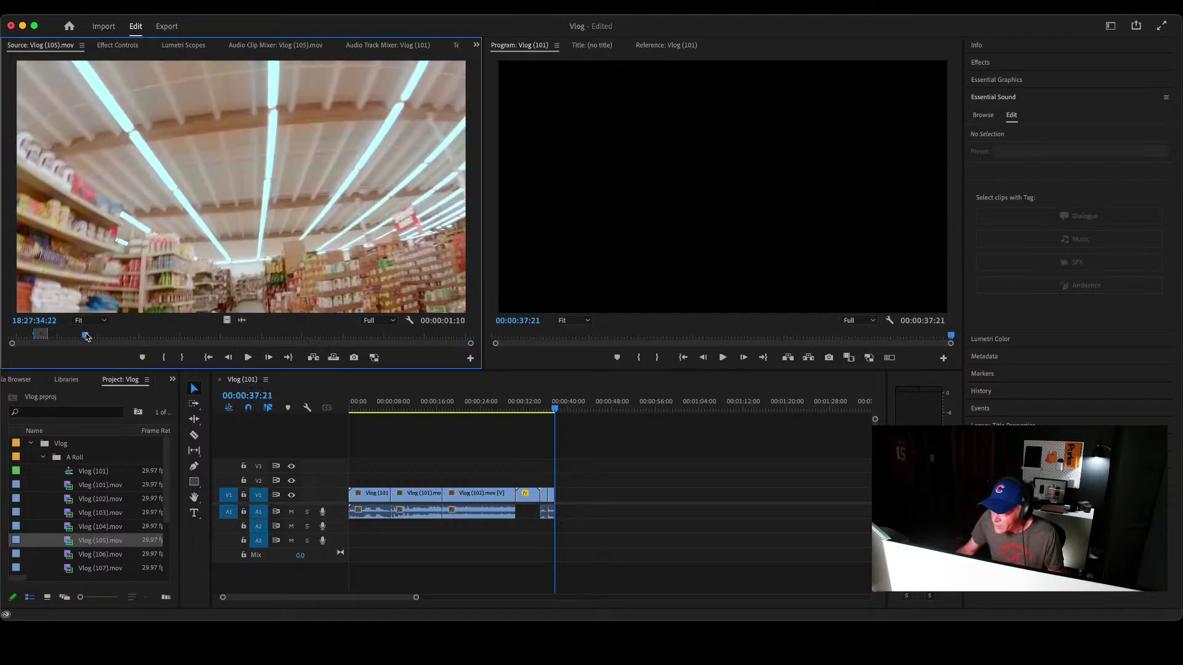
pyautogui.press('space')
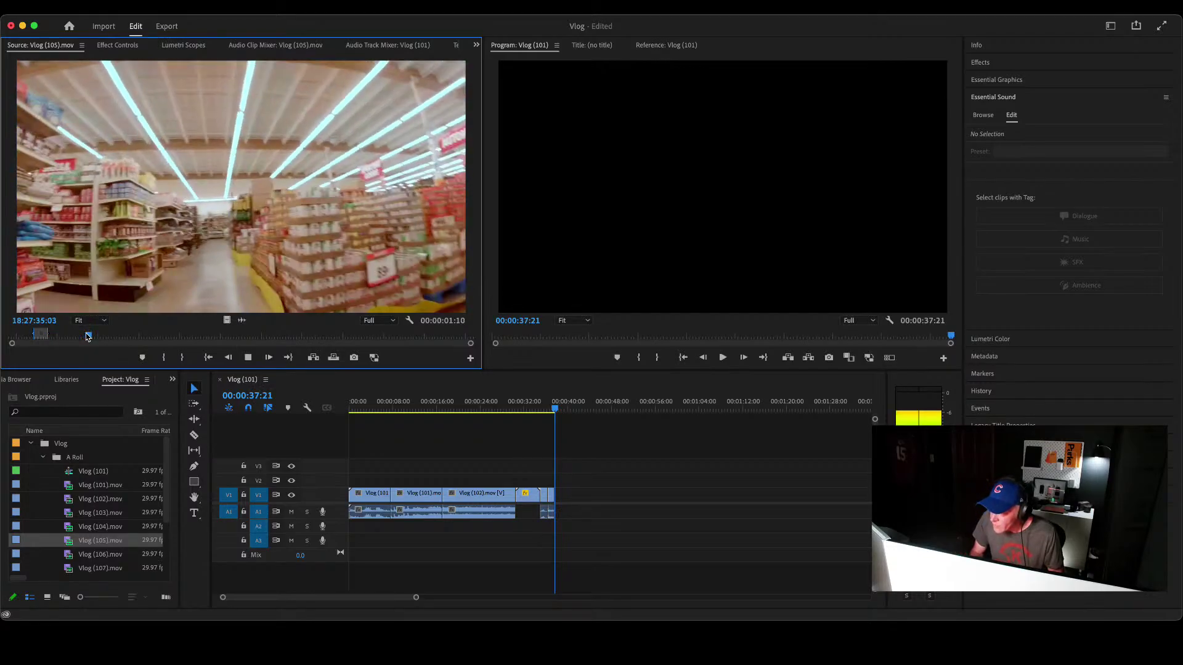
pyautogui.press('space')
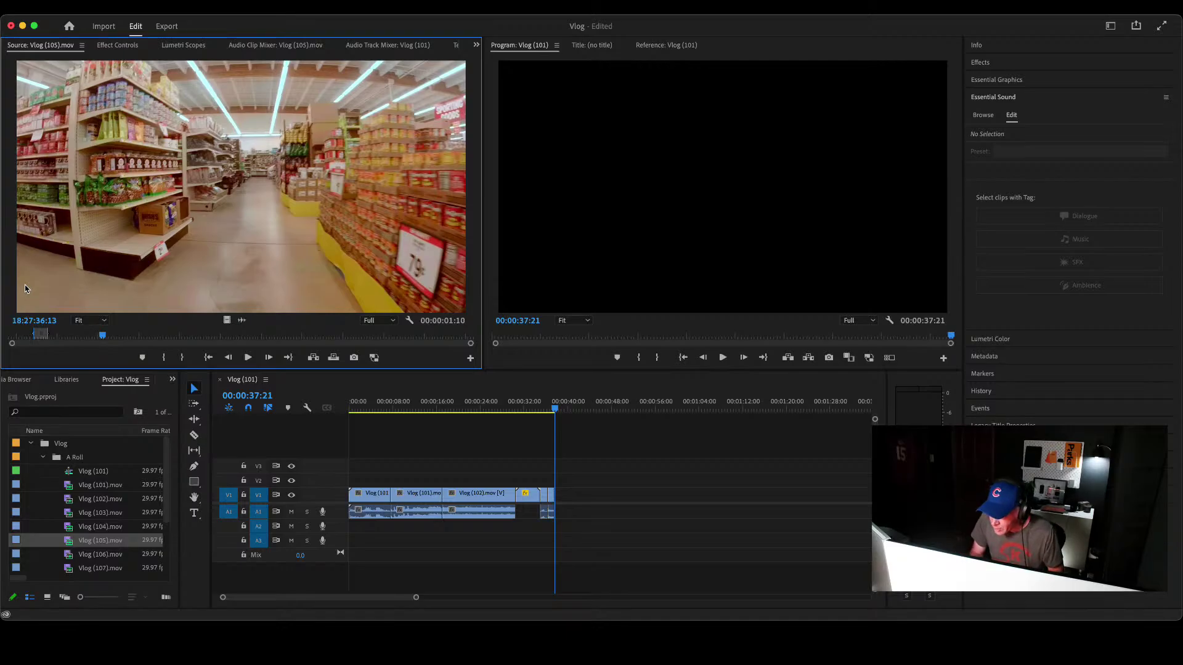
# Step: Mark a 00:00:02:27 section of Vlog (105).mov starting at 18:27:37:07 and insert it at the end of the sequence
pyautogui.press('space')
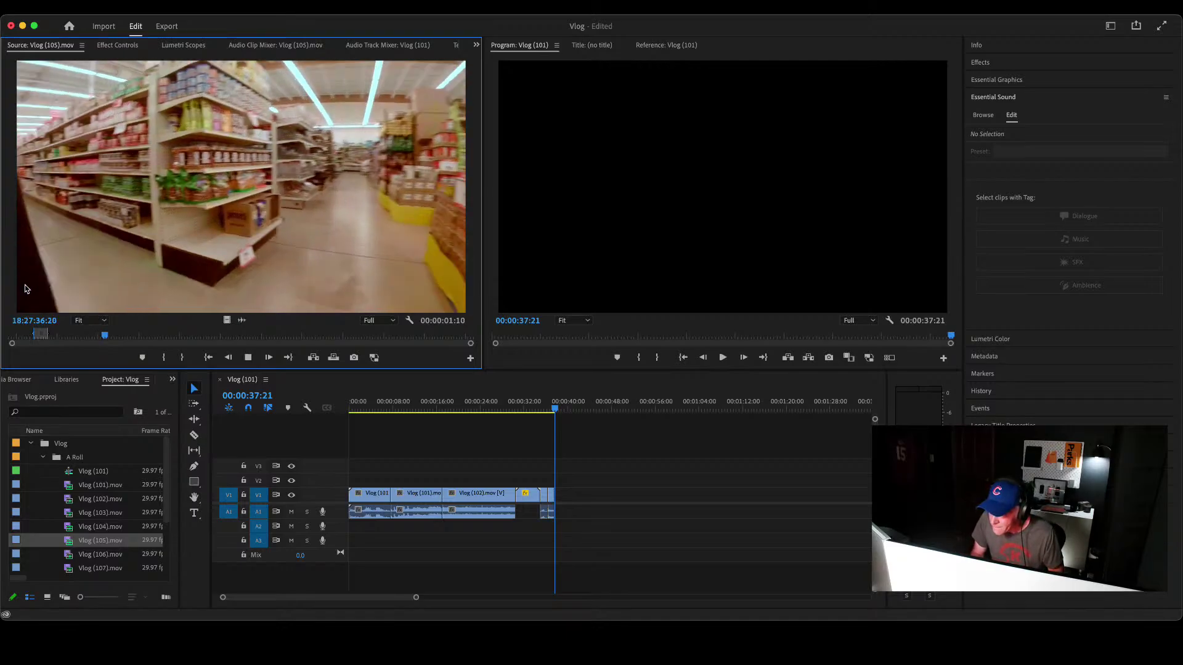
pyautogui.press('i')
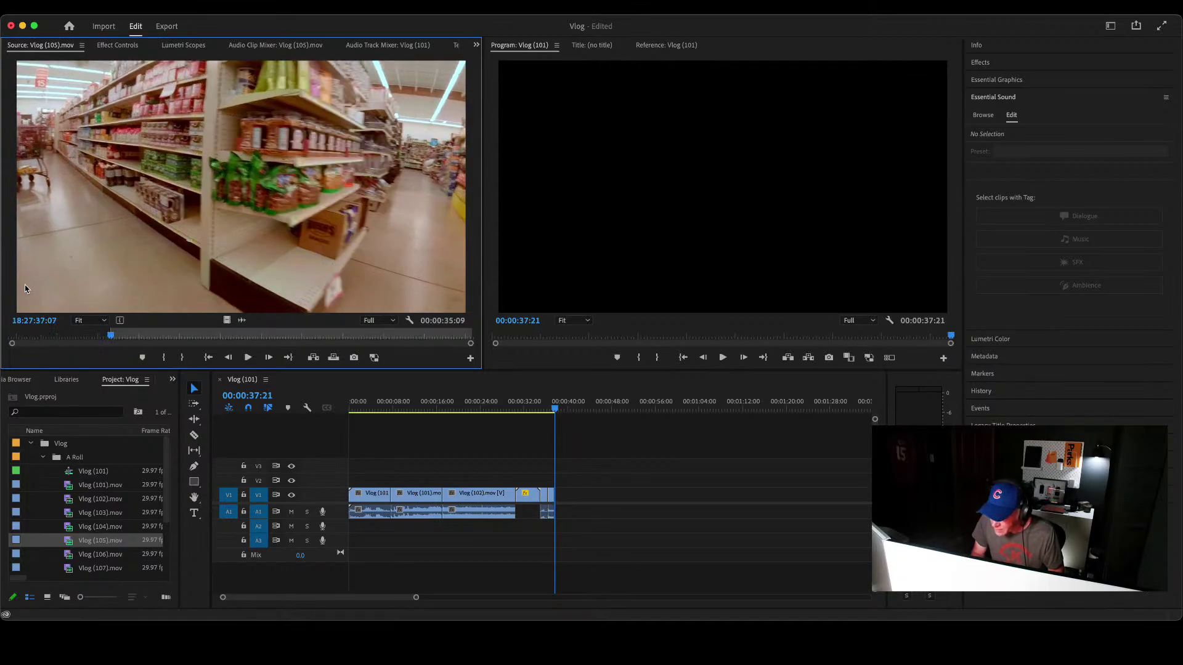
pyautogui.press('space')
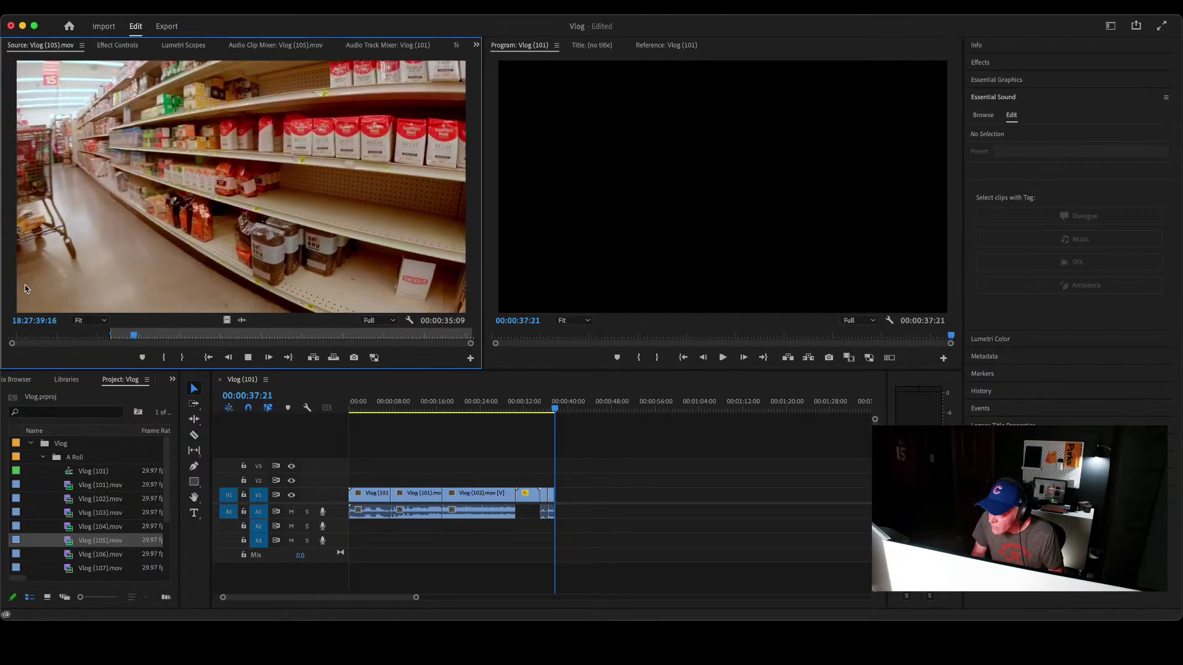
pyautogui.press('o')
pyautogui.press('space')
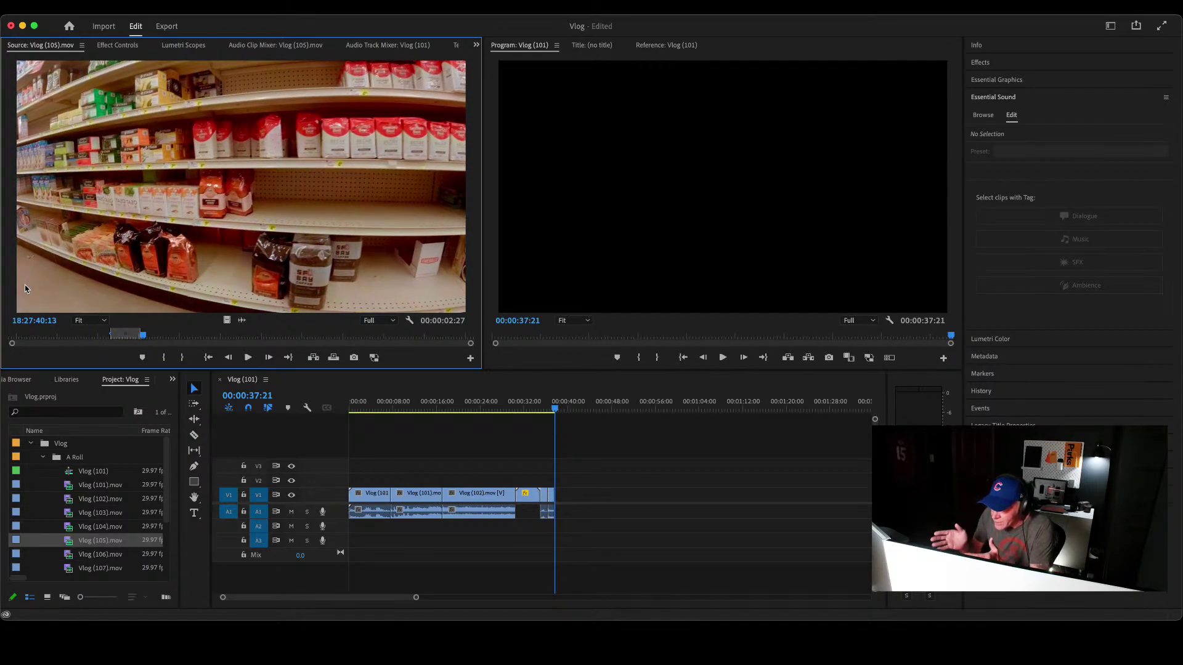
pyautogui.click(311, 359)
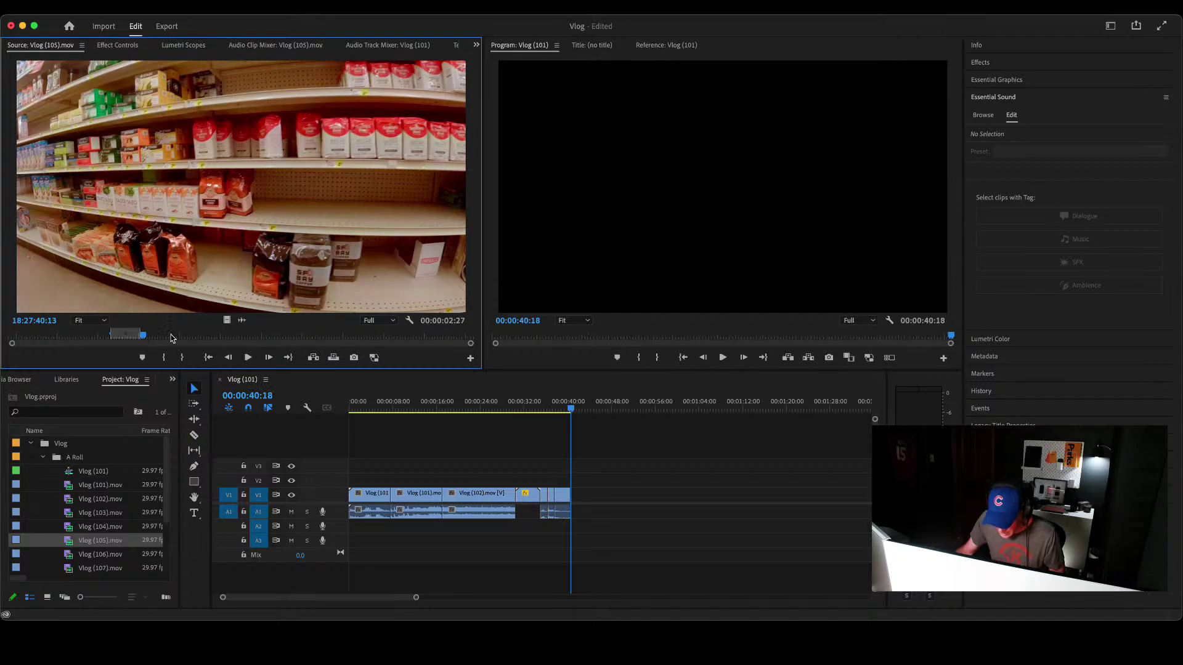
# Step: Preview the footage of Vlog (105).mov beyond the inserted section, from 18:27:40:13 to about 18:28:00:02
pyautogui.press('space')
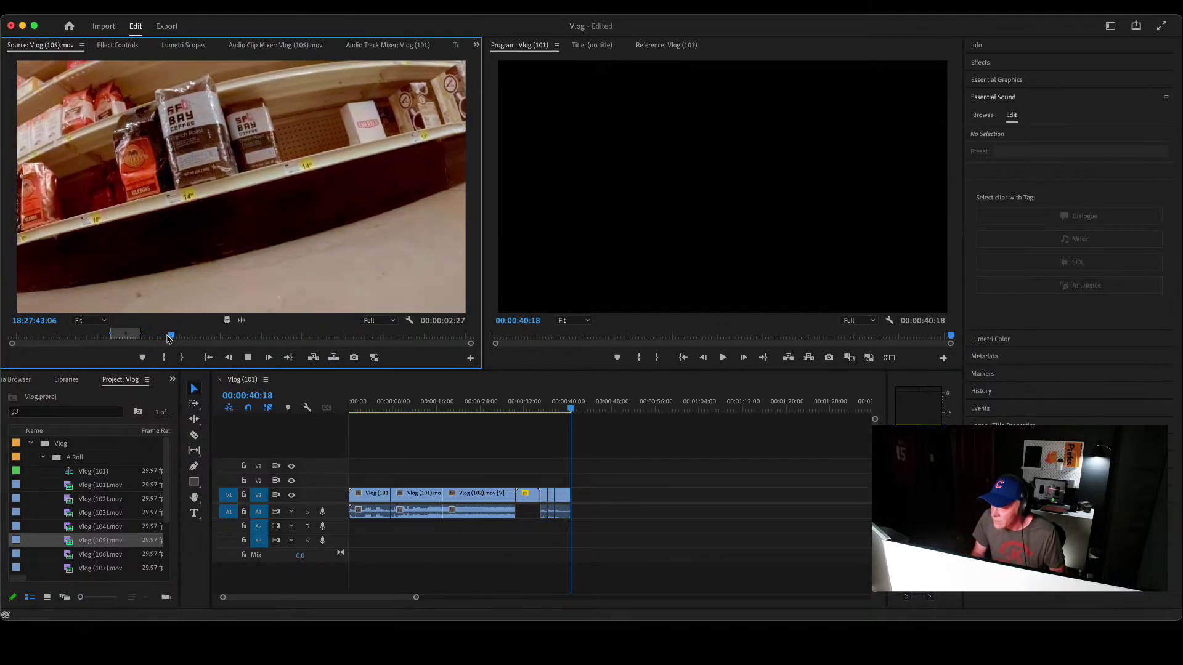
pyautogui.press('space')
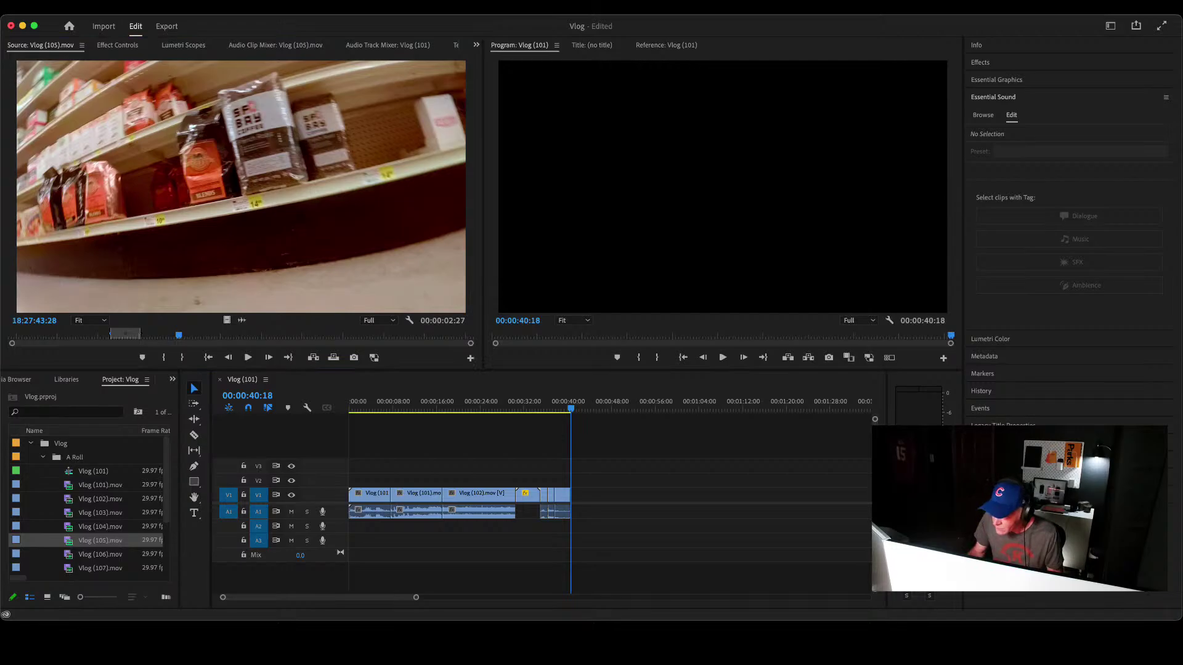
pyautogui.click(187, 337)
pyautogui.press('space')
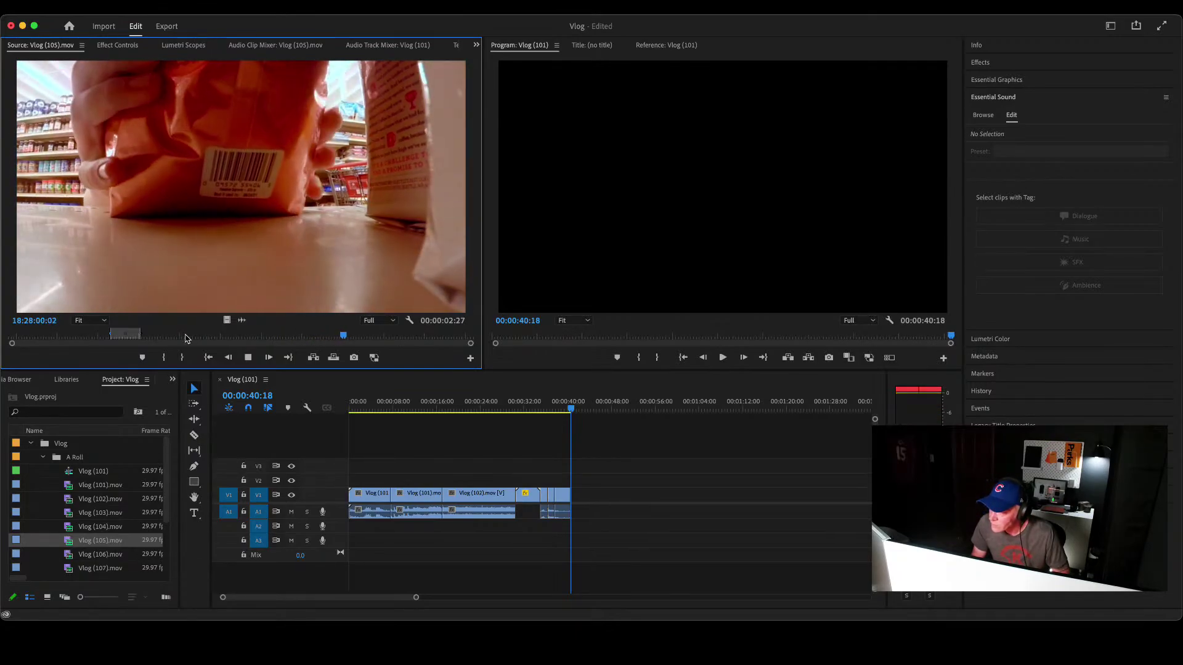
# Step: Mark a 00:00:01:03 section of Vlog (105).mov starting at 18:28:02:01 and insert it at the end of the sequence
pyautogui.press('i')
pyautogui.press('space')
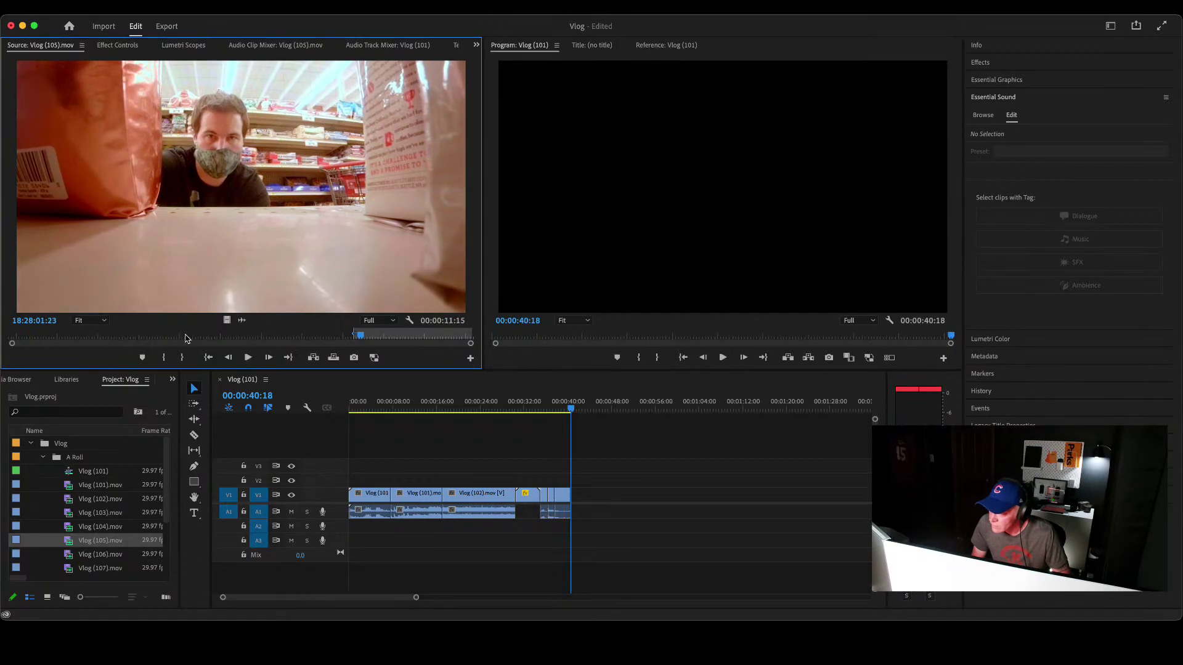
pyautogui.press('space')
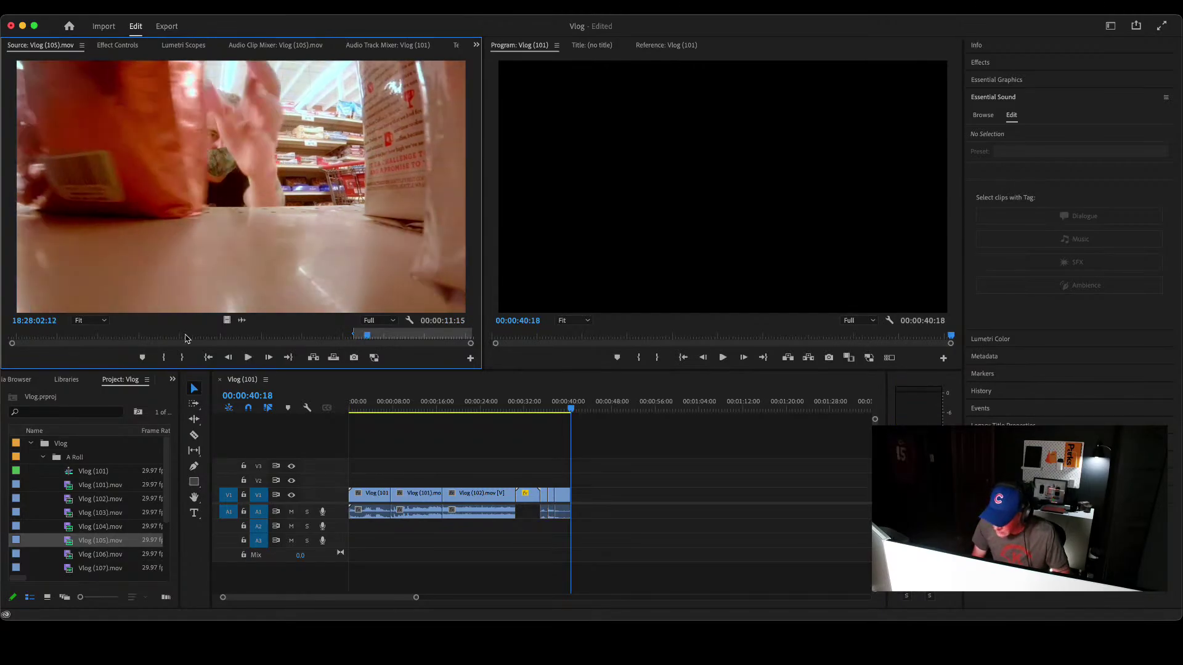
pyautogui.press('space')
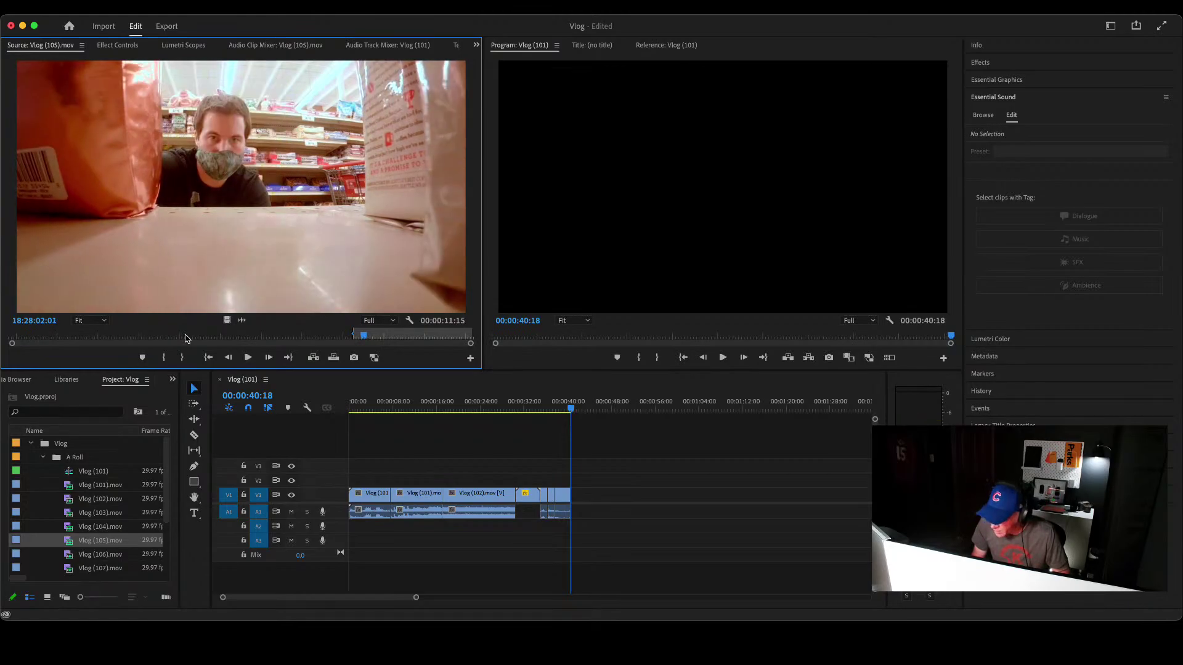
pyautogui.press('i')
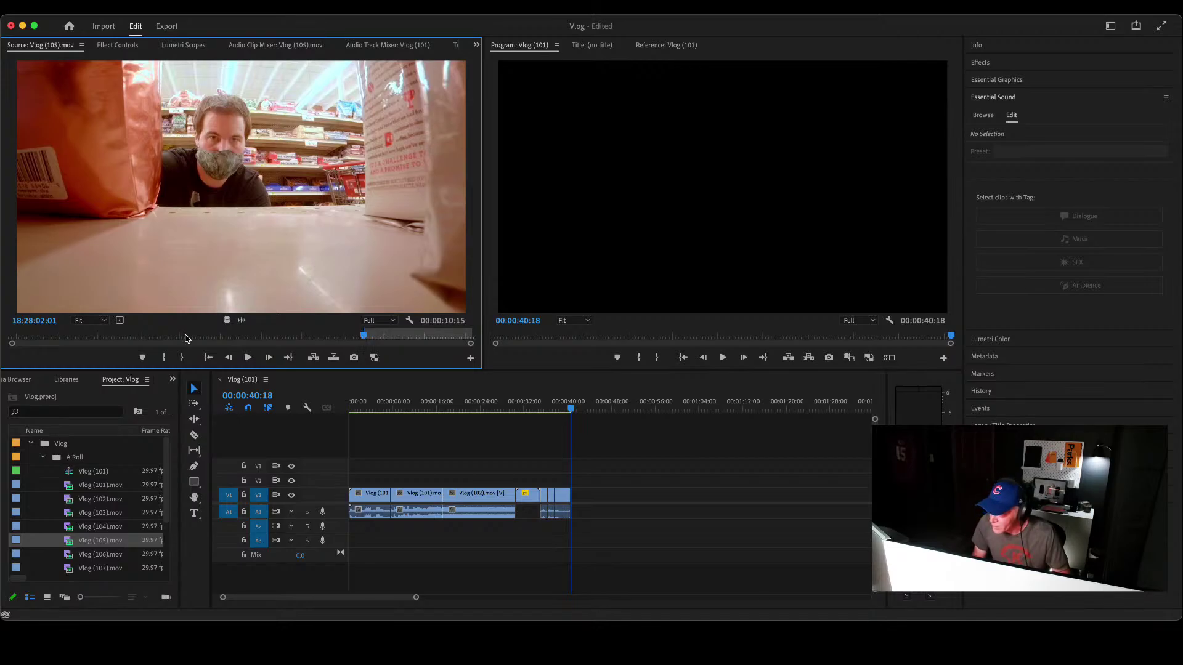
pyautogui.press('space')
pyautogui.press('o')
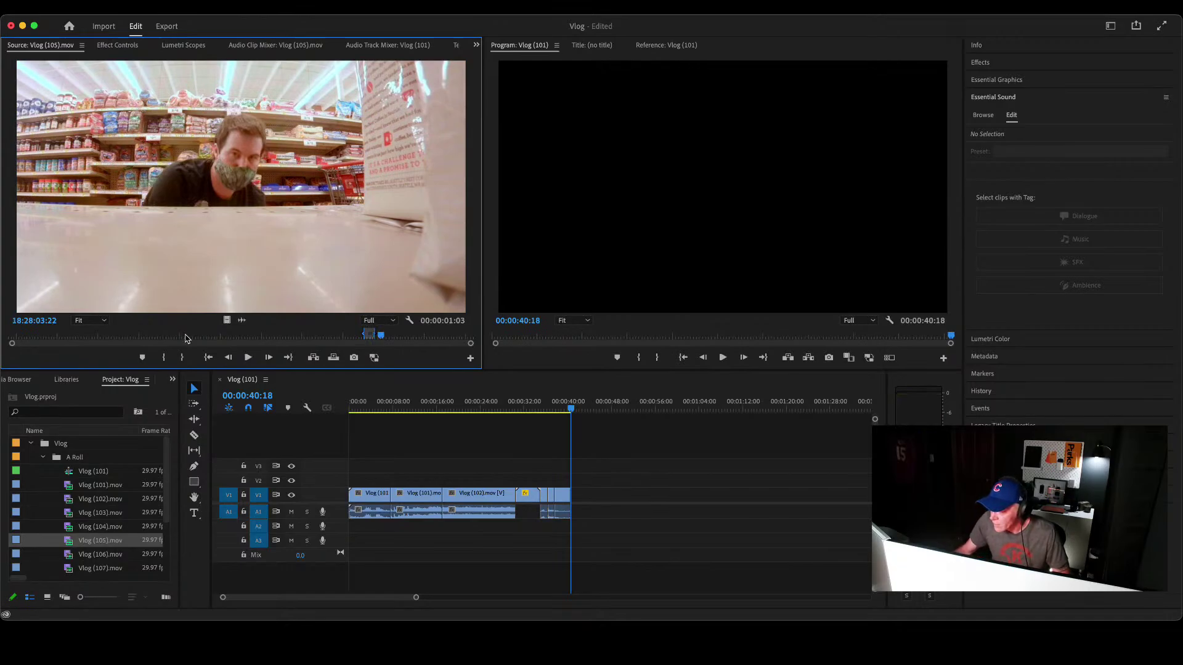
pyautogui.click(313, 358)
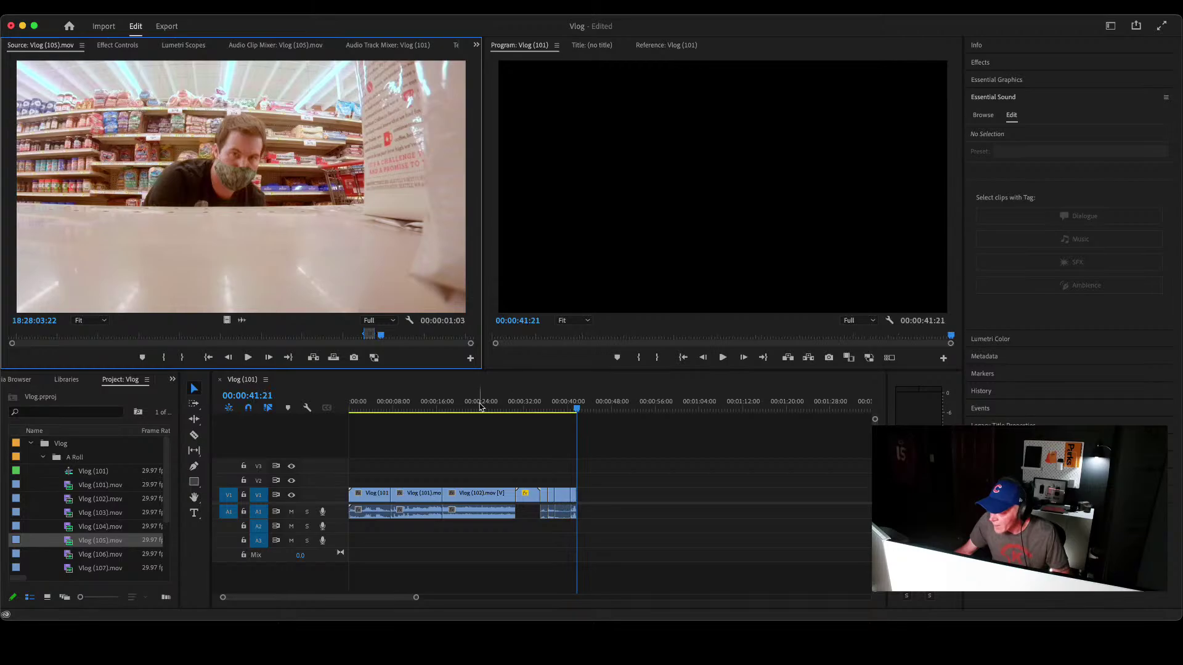
# Step: Play back the assembled sequence from about 00:00:30:10 to 00:00:41:18 to review the recent cuts
pyautogui.click(515, 408)
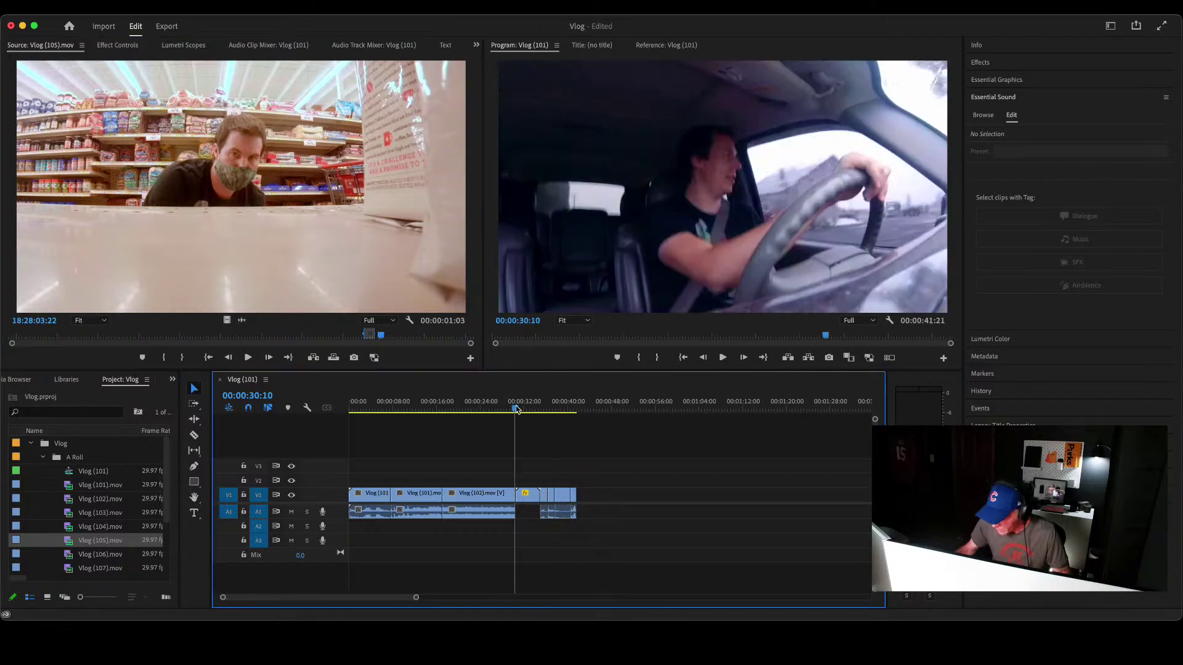
pyautogui.click(516, 408)
pyautogui.press('space')
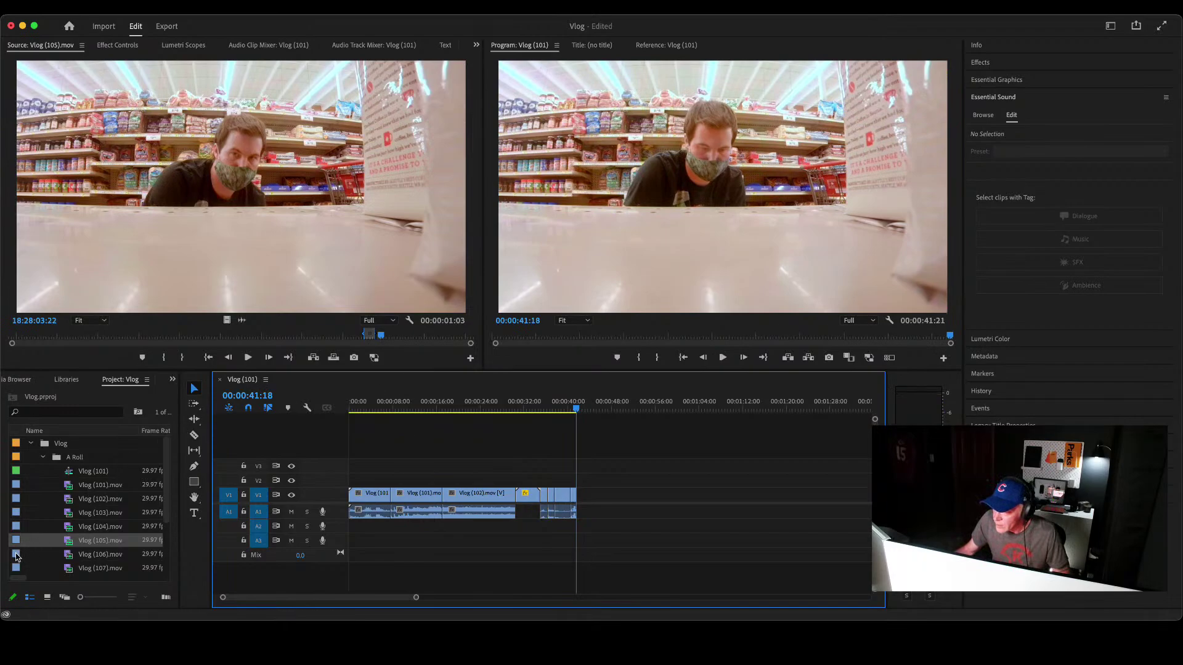
# Step: Open Vlog (106).mov from the A Roll bin and mark its In point at 18:32:19:20
pyautogui.scroll(-3, 23, 548)
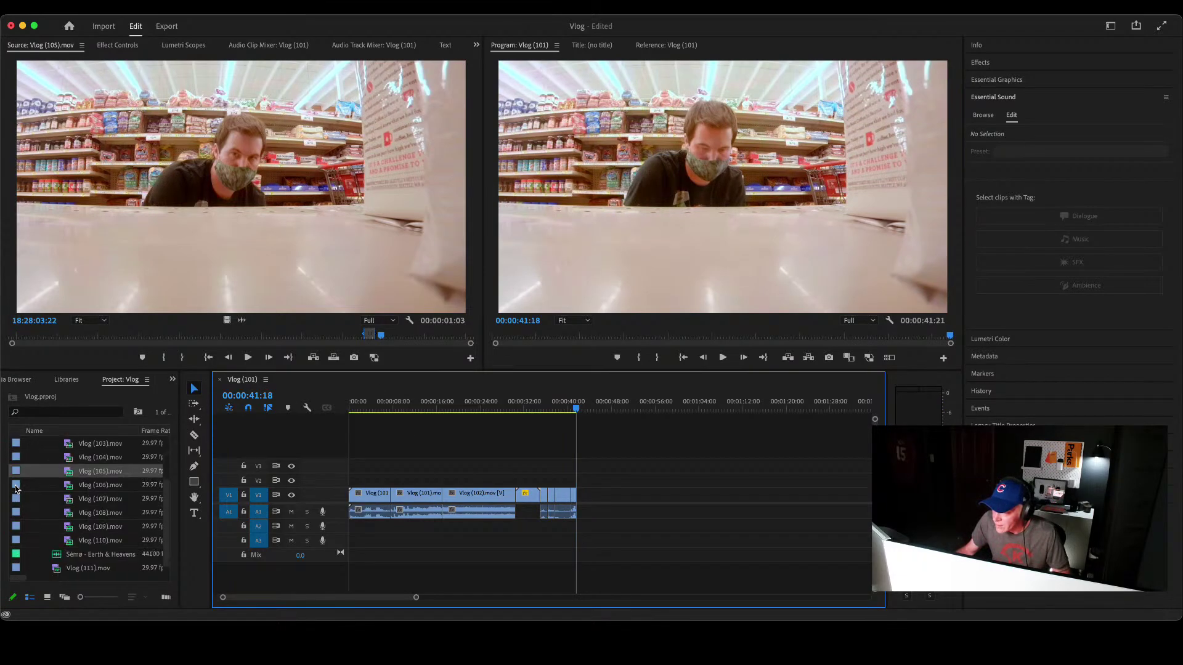
pyautogui.doubleClick(16, 488)
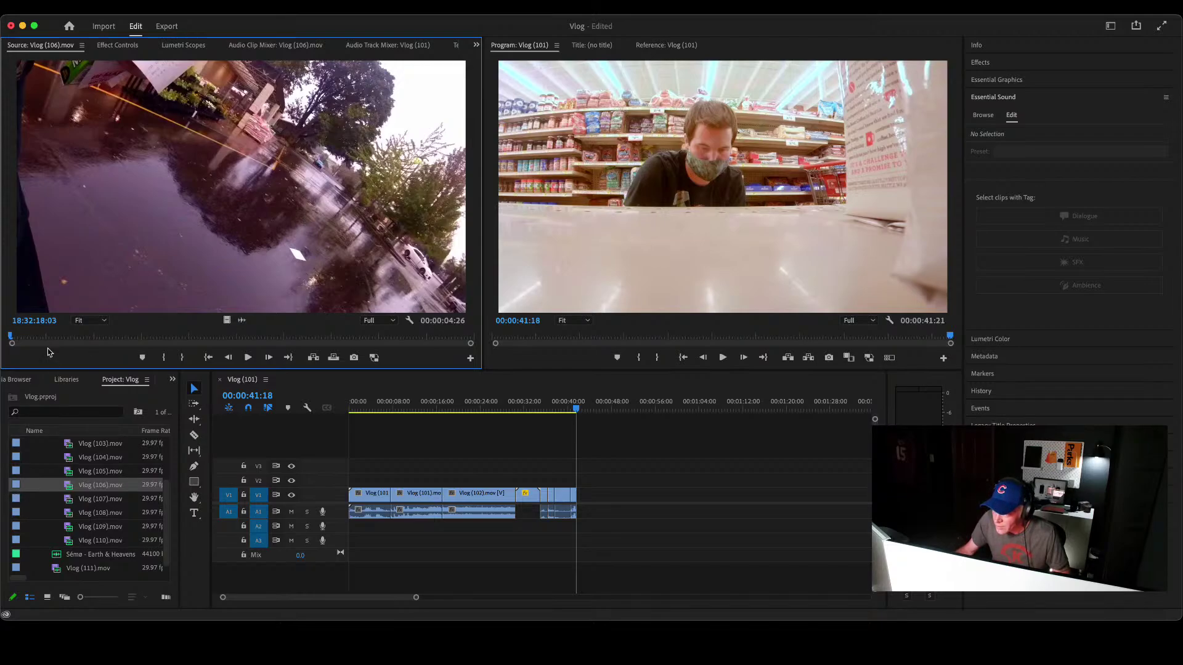
pyautogui.press('space')
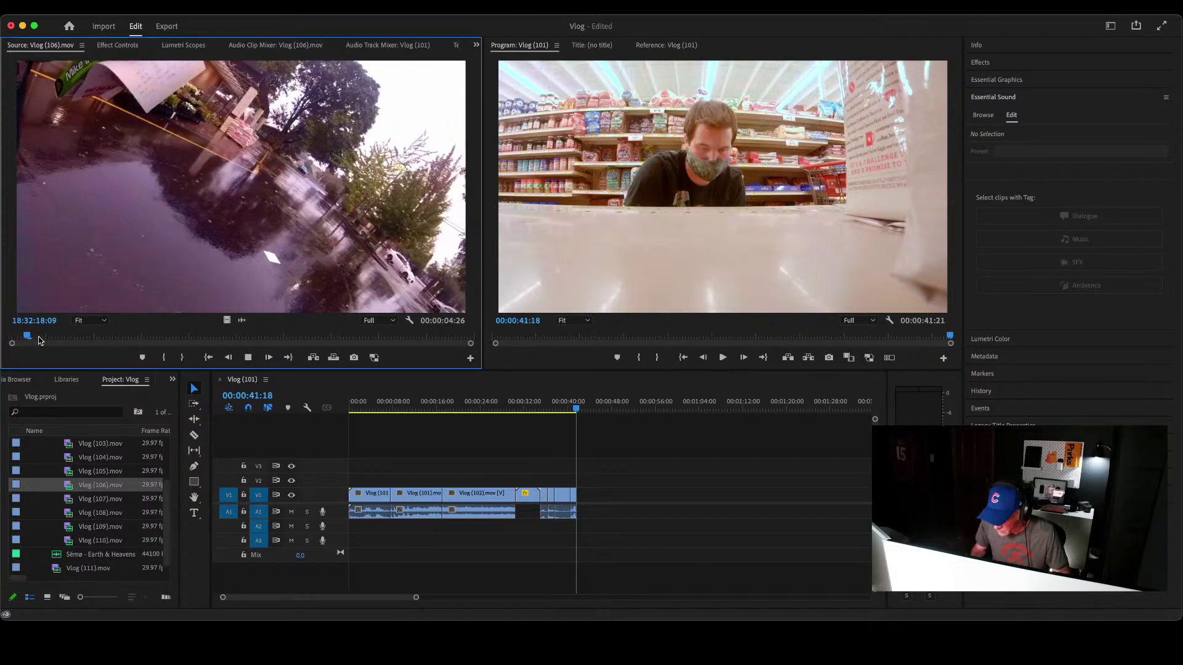
pyautogui.press('space')
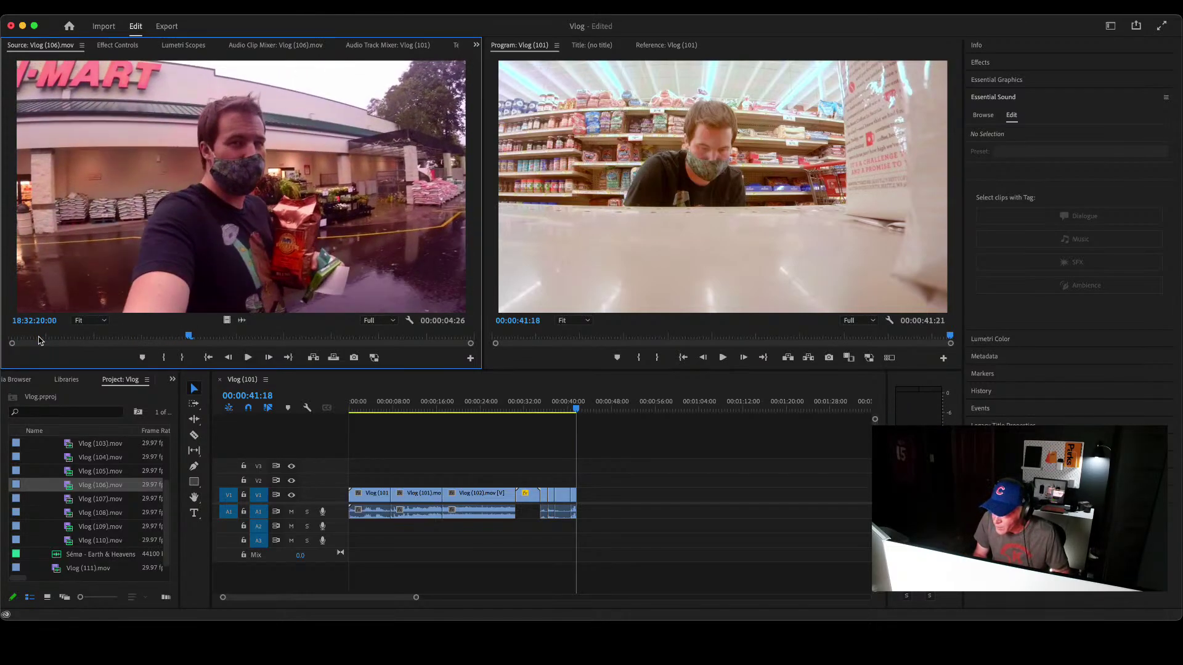
pyautogui.hotkey('shift', 'Left')
pyautogui.hotkey('shift', 'Left')
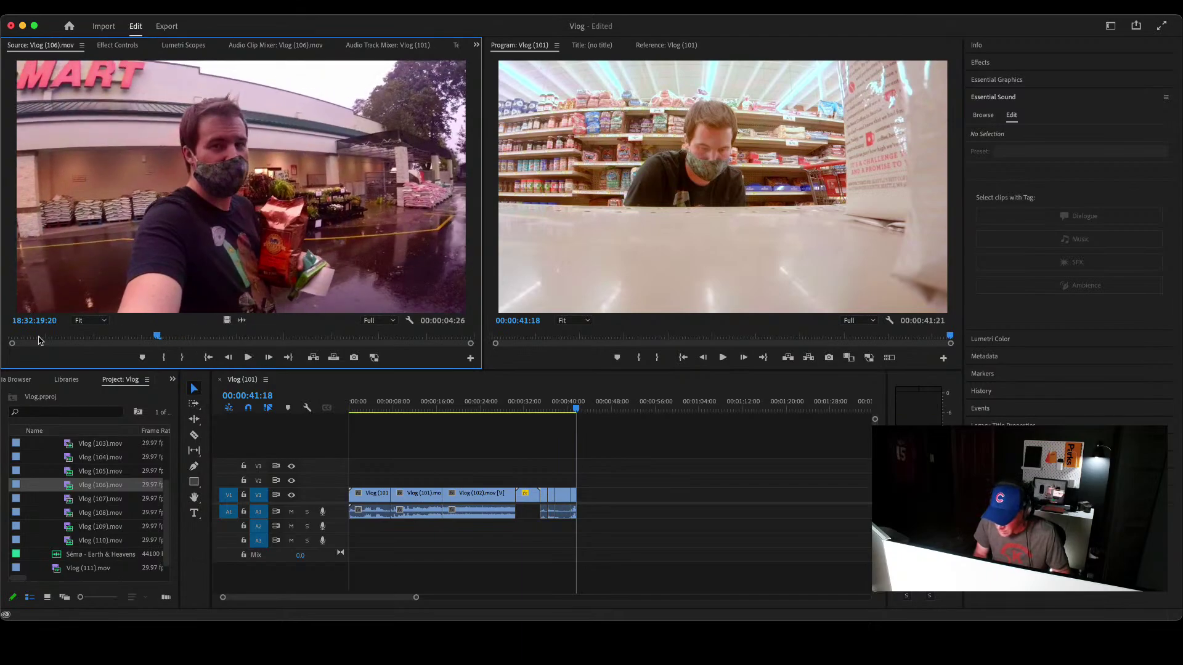
pyautogui.press('i')
# Step: Mark the Out point of Vlog (106).mov at 18:32:22:08 and insert the section into the sequence at 00:00:41:18
pyautogui.press('space')
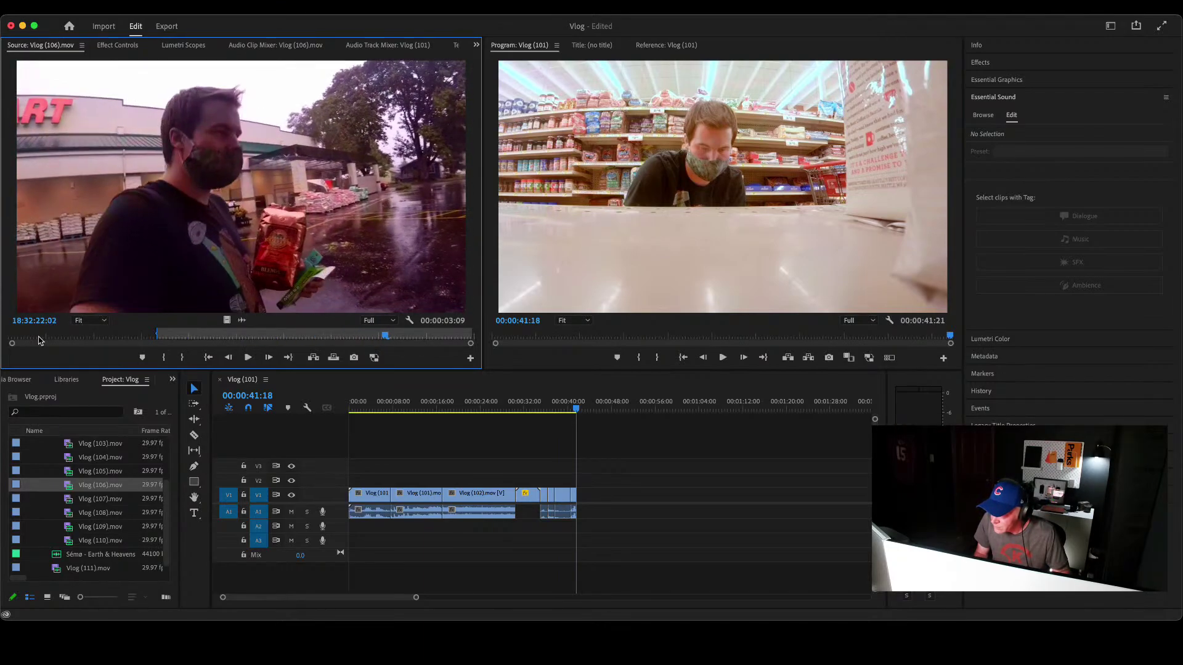
pyautogui.press('space')
pyautogui.press('o')
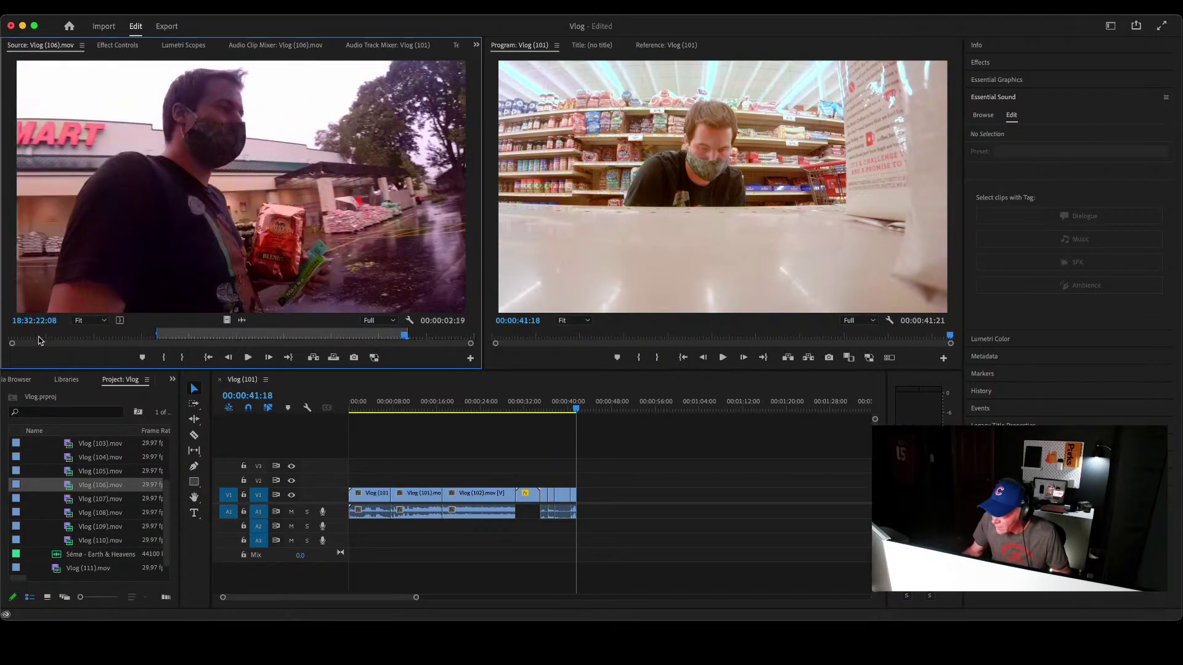
pyautogui.click(314, 359)
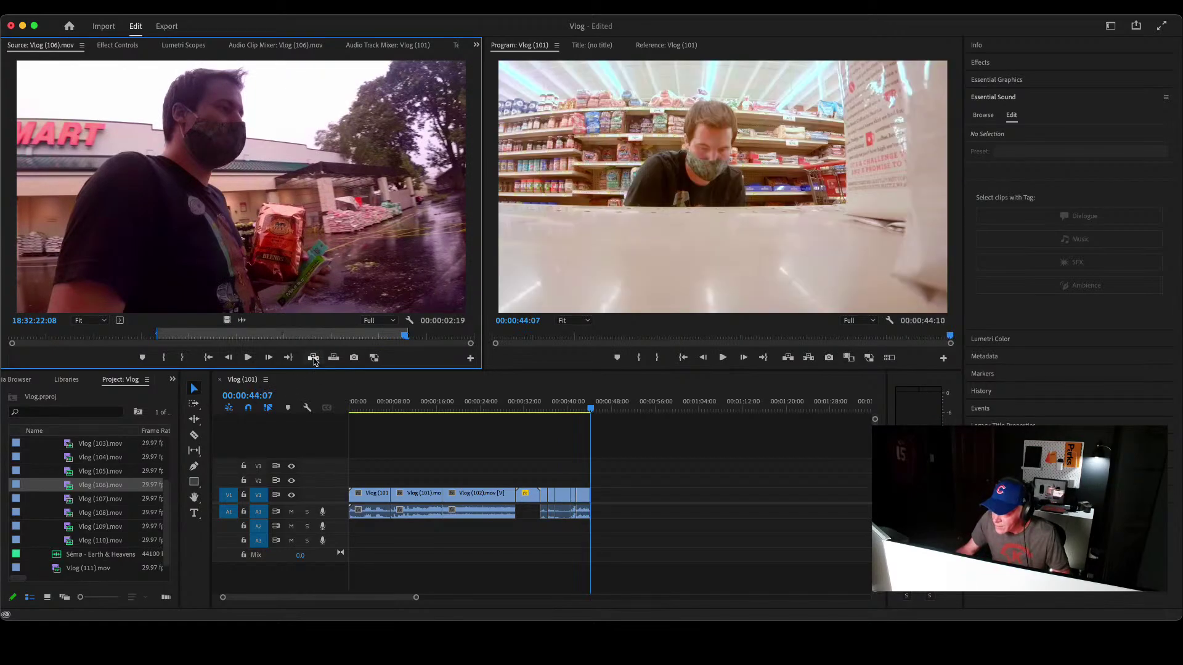
# Step: Open Vlog (107).mov, play through its start and mark the In point at 18:33:15:13
pyautogui.doubleClick(16, 501)
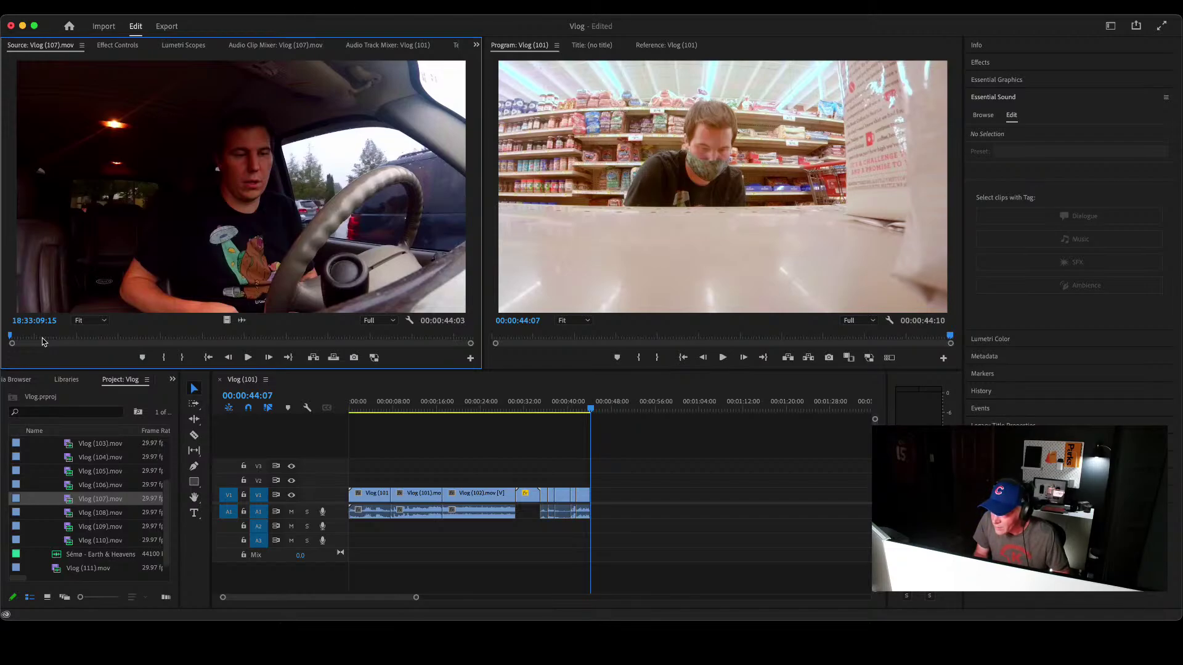
pyautogui.press('space')
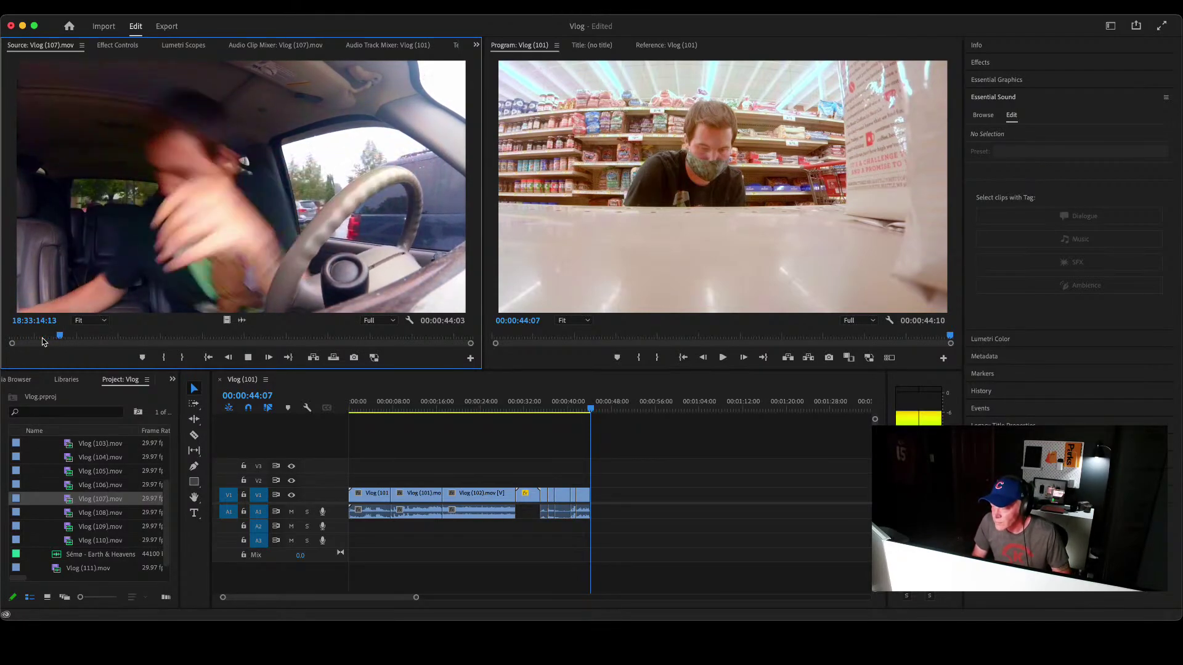
pyautogui.press('space')
pyautogui.press('i')
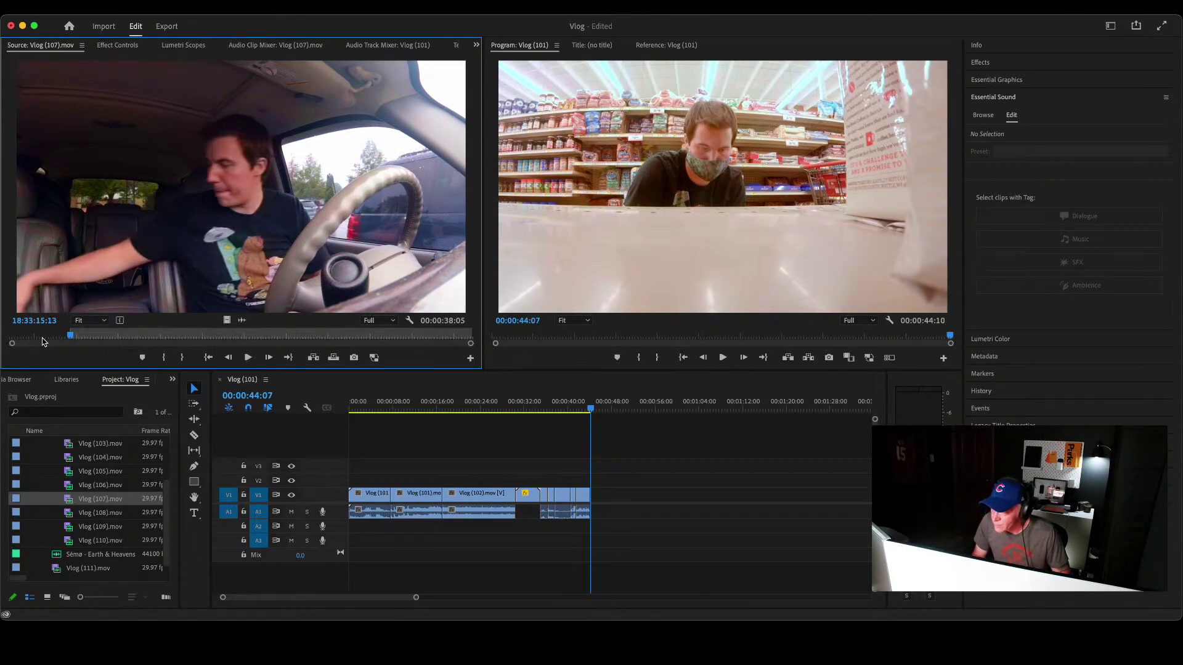
# Step: Mark the Out point of Vlog (107).mov for a 00:00:21:03 section and insert it into the sequence at 00:00:44:07
pyautogui.press('space')
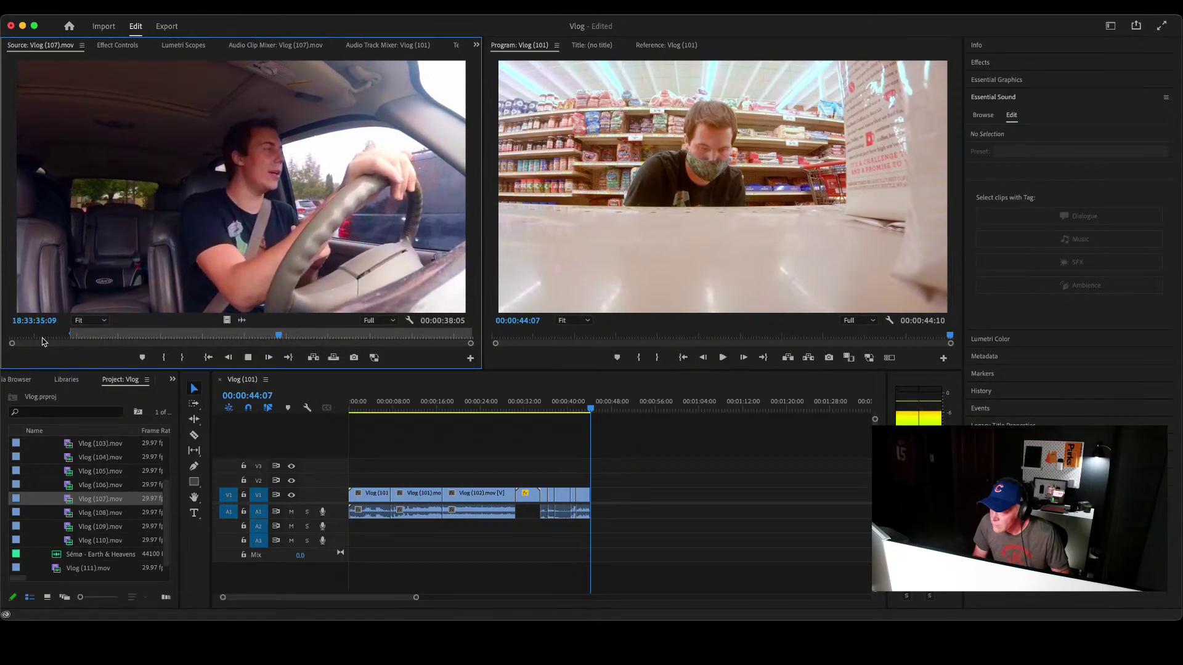
pyautogui.press('o')
pyautogui.press('space')
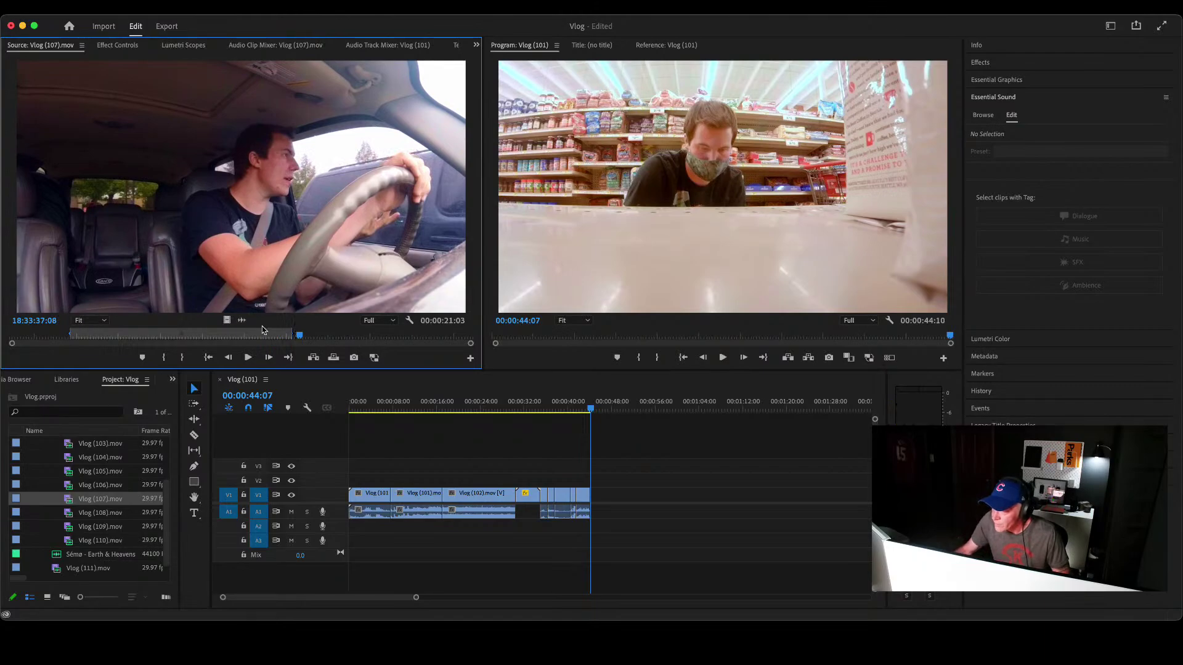
pyautogui.click(314, 358)
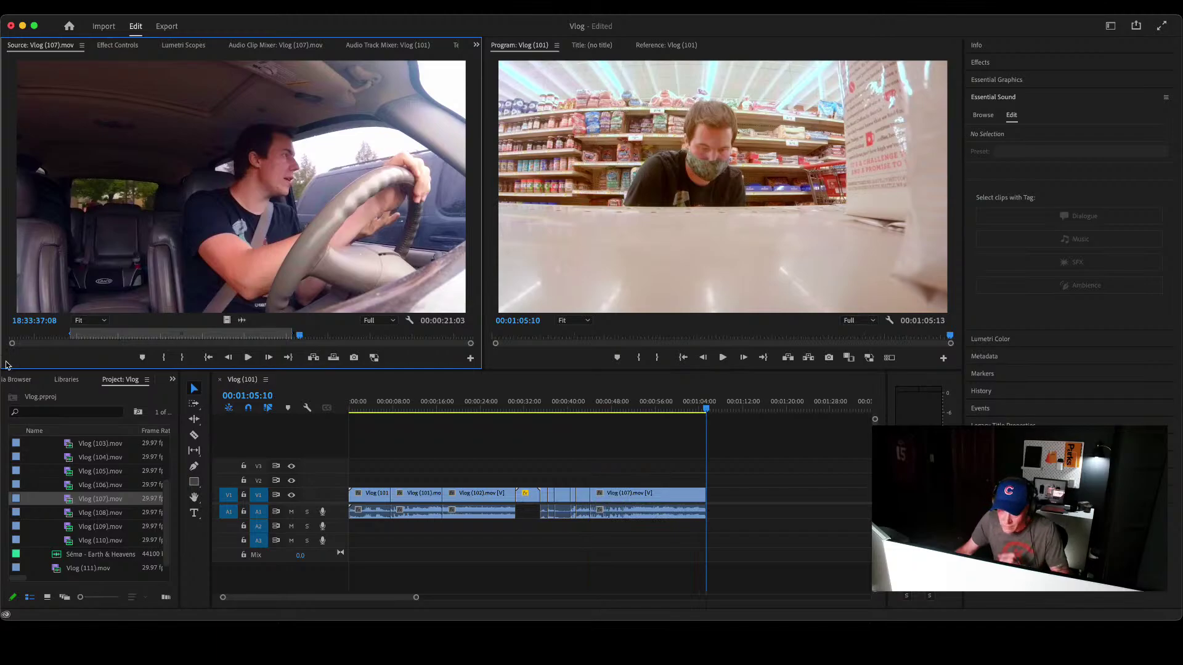
# Step: Skim the rest of Vlog (107).mov and insert the whole of Vlog (108).mov into the sequence at 00:01:05:10
pyautogui.click(319, 337)
pyautogui.moveTo(319, 337); pyautogui.dragTo(360, 338)
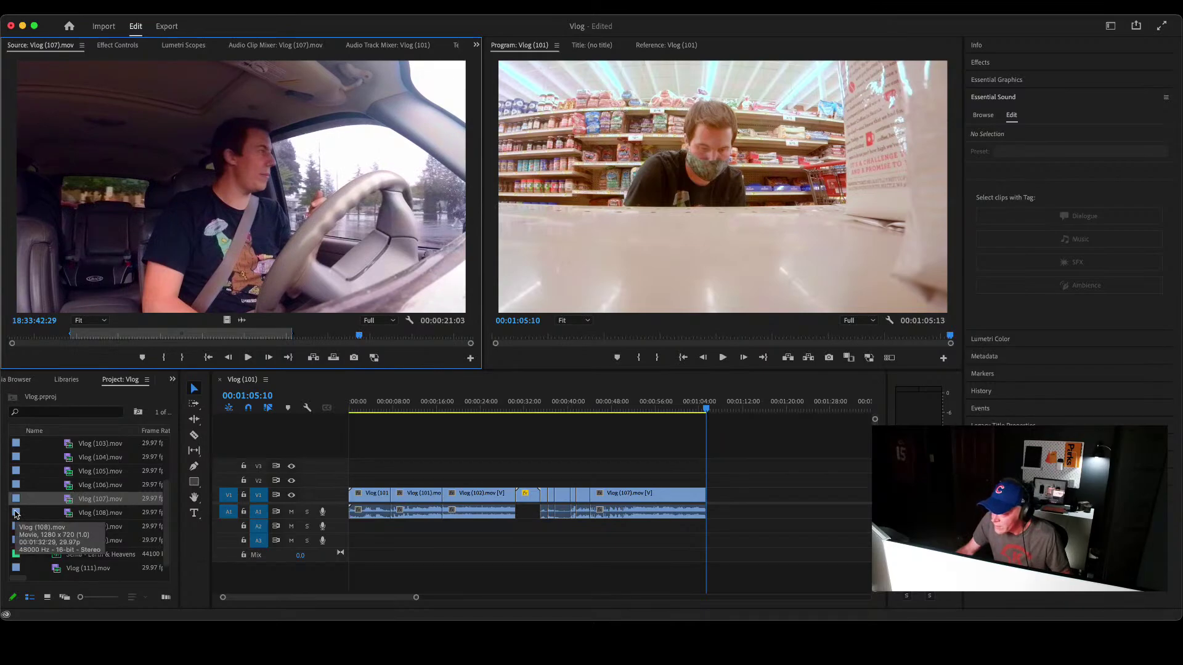
pyautogui.doubleClick(16, 515)
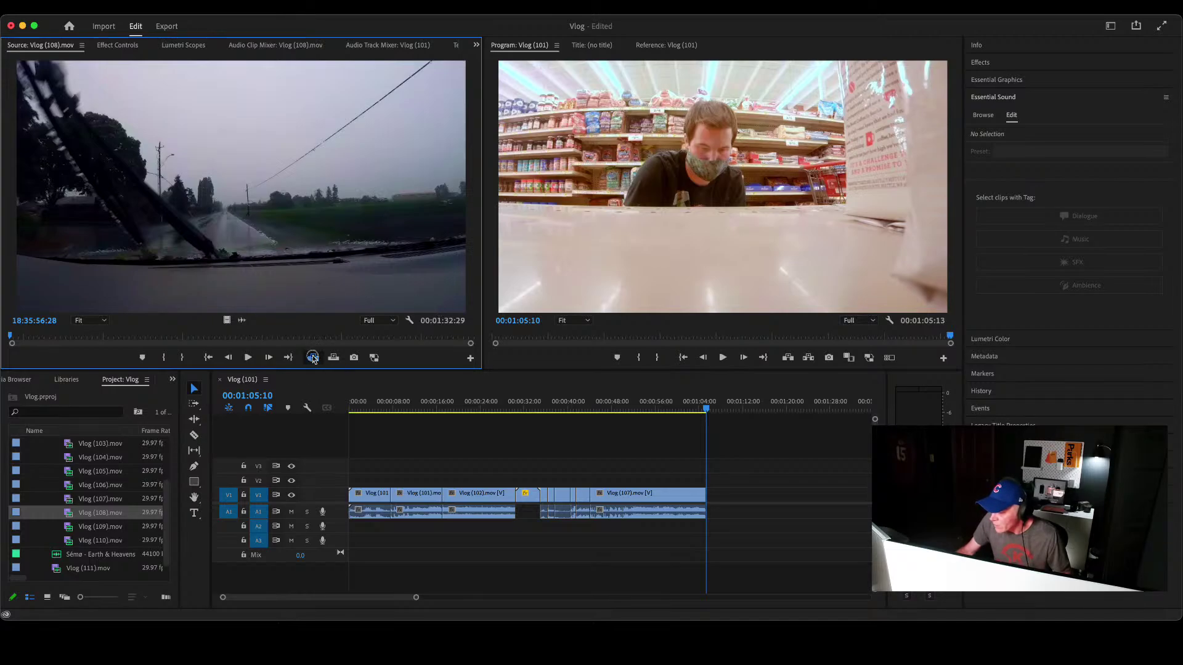
pyautogui.click(313, 357)
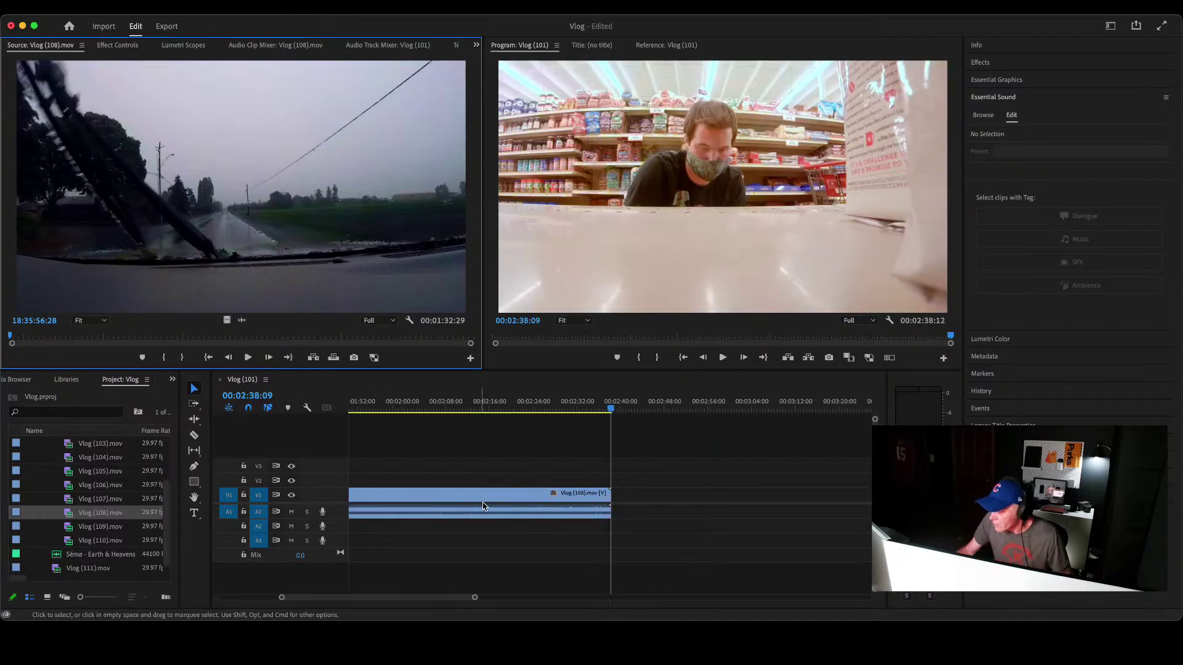
# Step: Speed up the inserted Vlog (108).mov clip in the sequence to 5000%
pyautogui.click(464, 492)
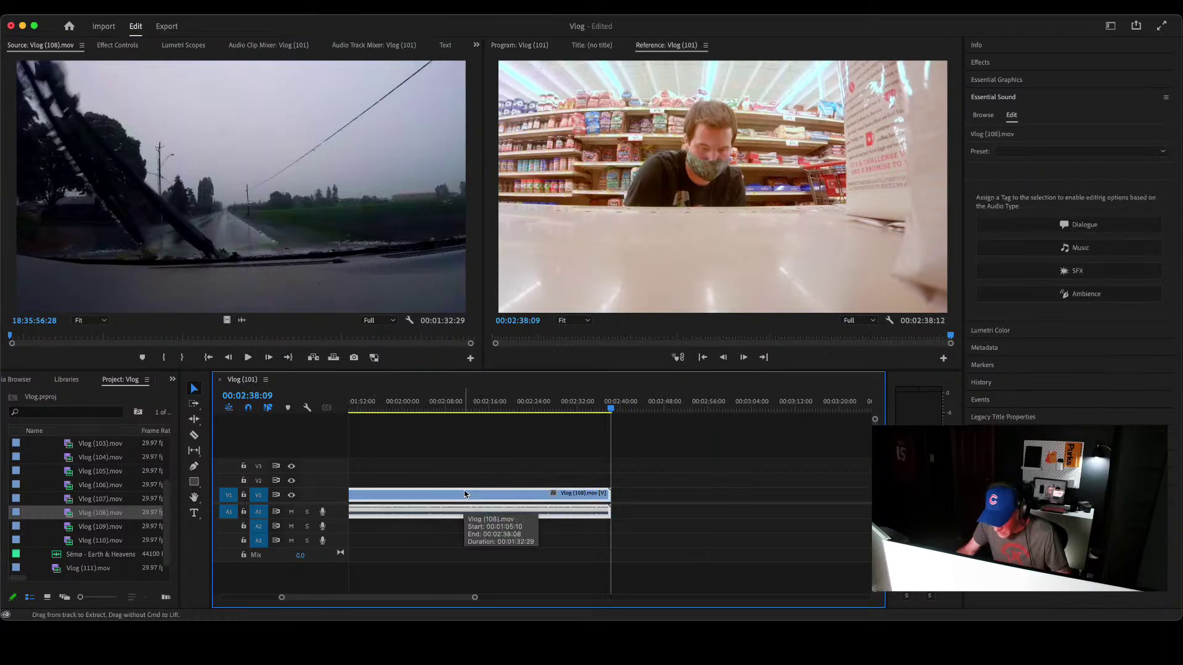
pyautogui.press('super+r')
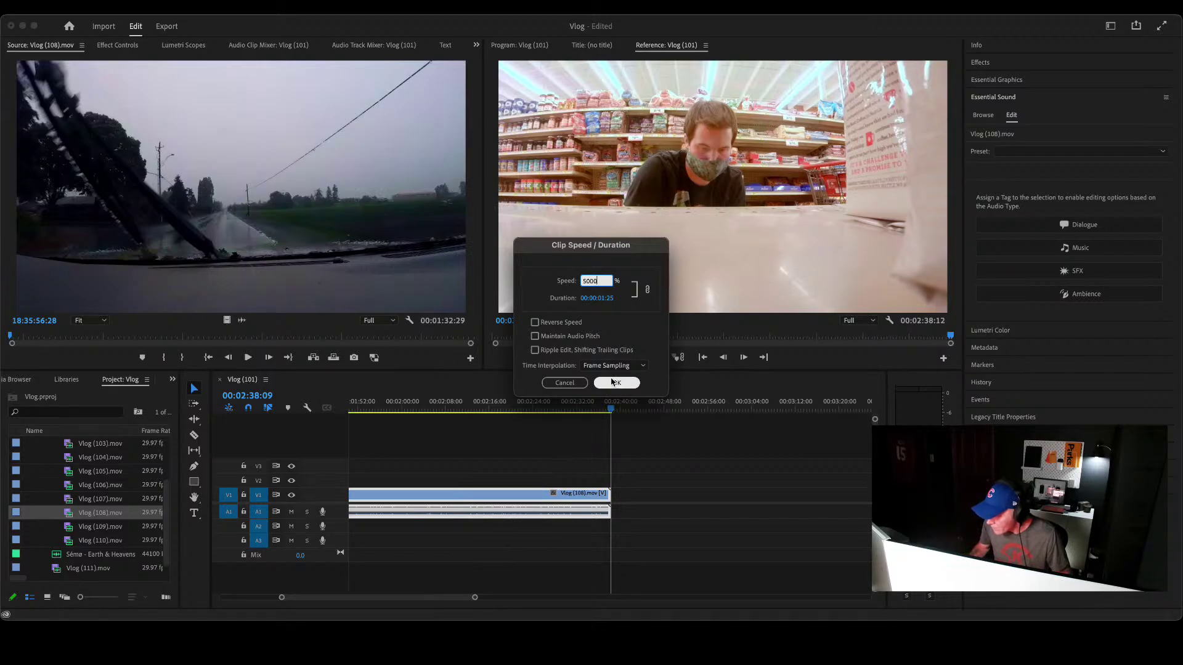
pyautogui.click(614, 382)
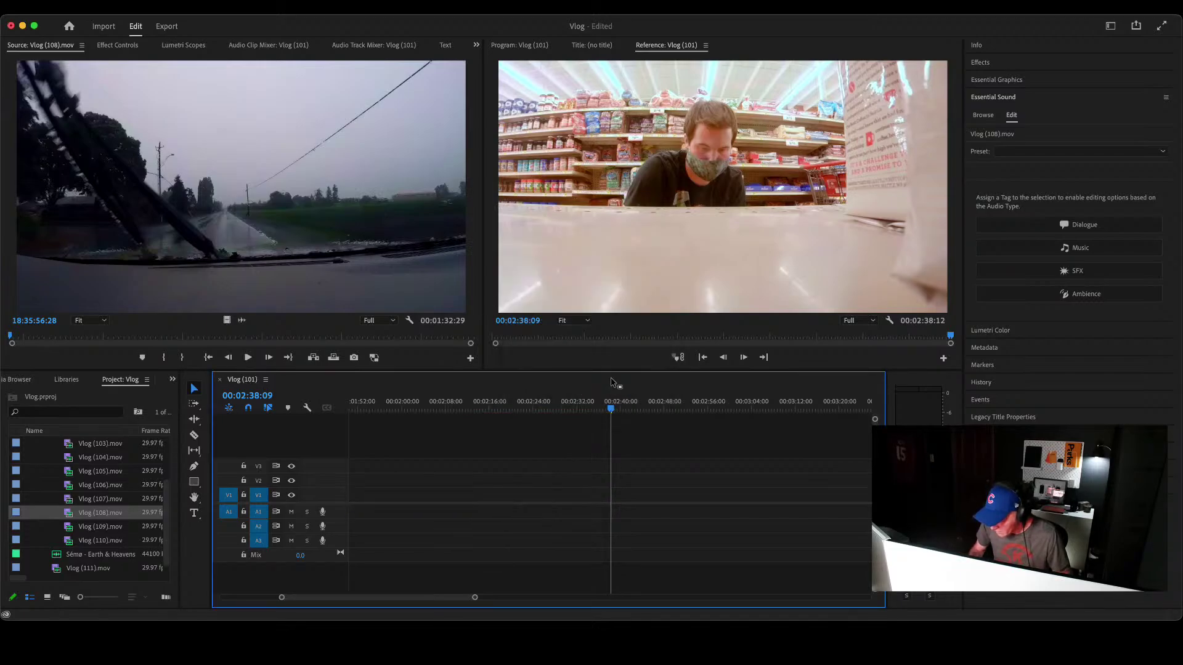
# Step: Locate the sped-up Vlog (108).mov in the sequence and move the playhead to its end at 00:01:07:06
pyautogui.press('Home')
pyautogui.press('End')
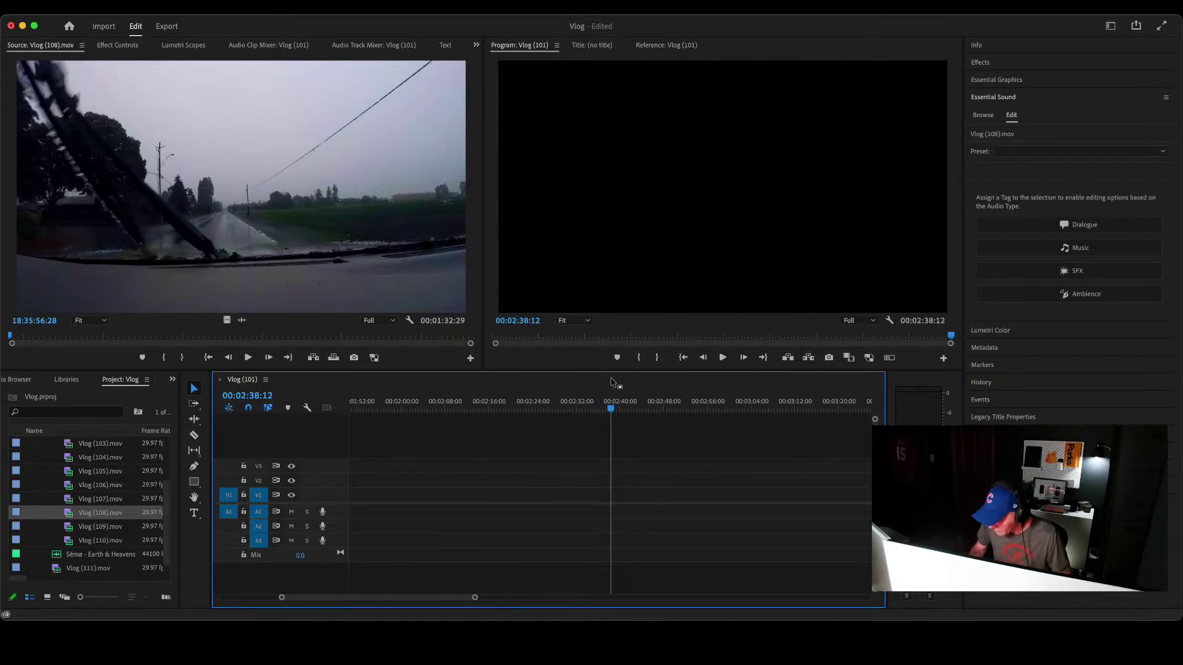
pyautogui.press('Home')
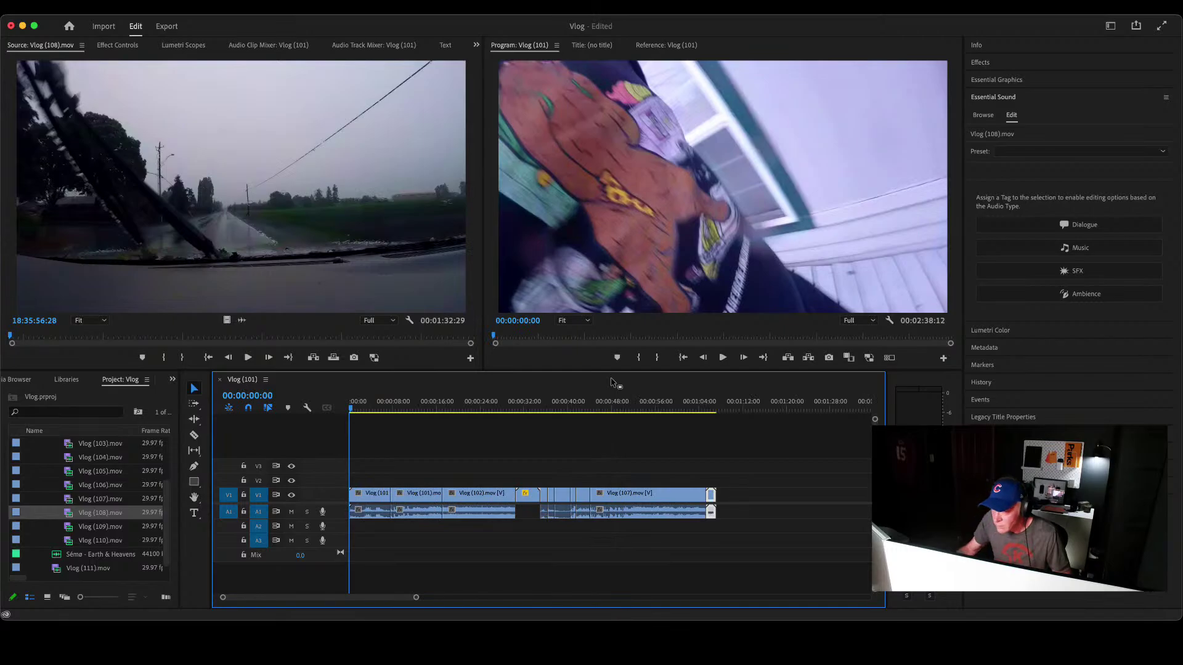
pyautogui.click(680, 408)
pyautogui.press('-')
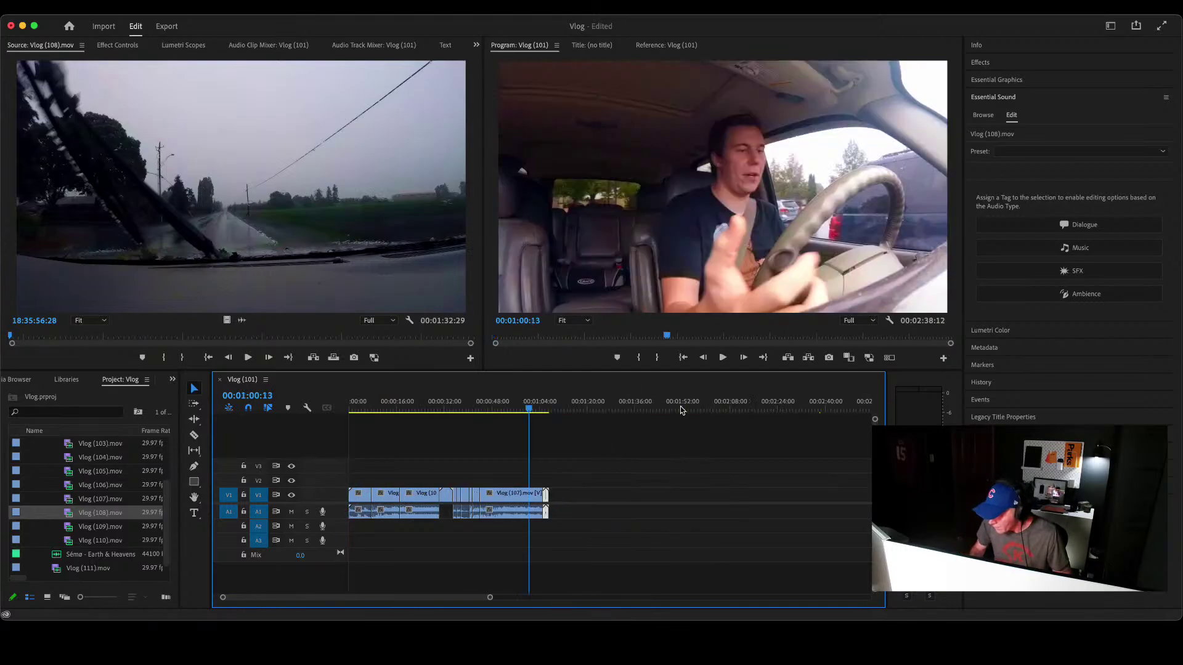
pyautogui.press('=')
pyautogui.press('-')
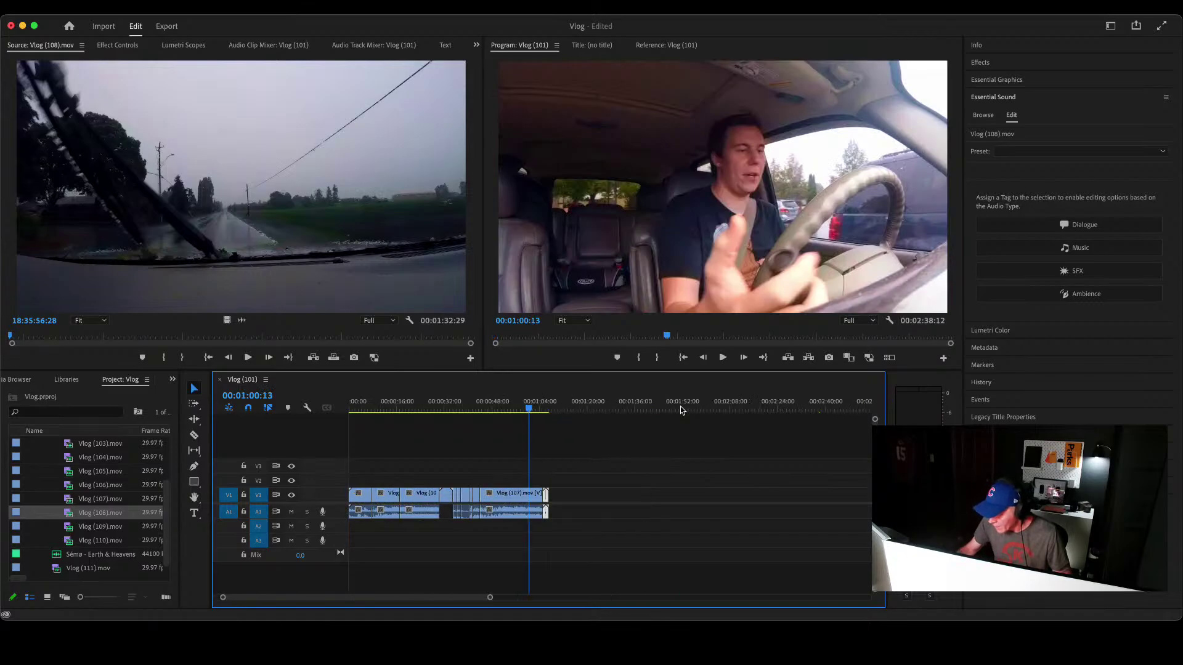
pyautogui.press('=')
pyautogui.press('=')
pyautogui.press('=')
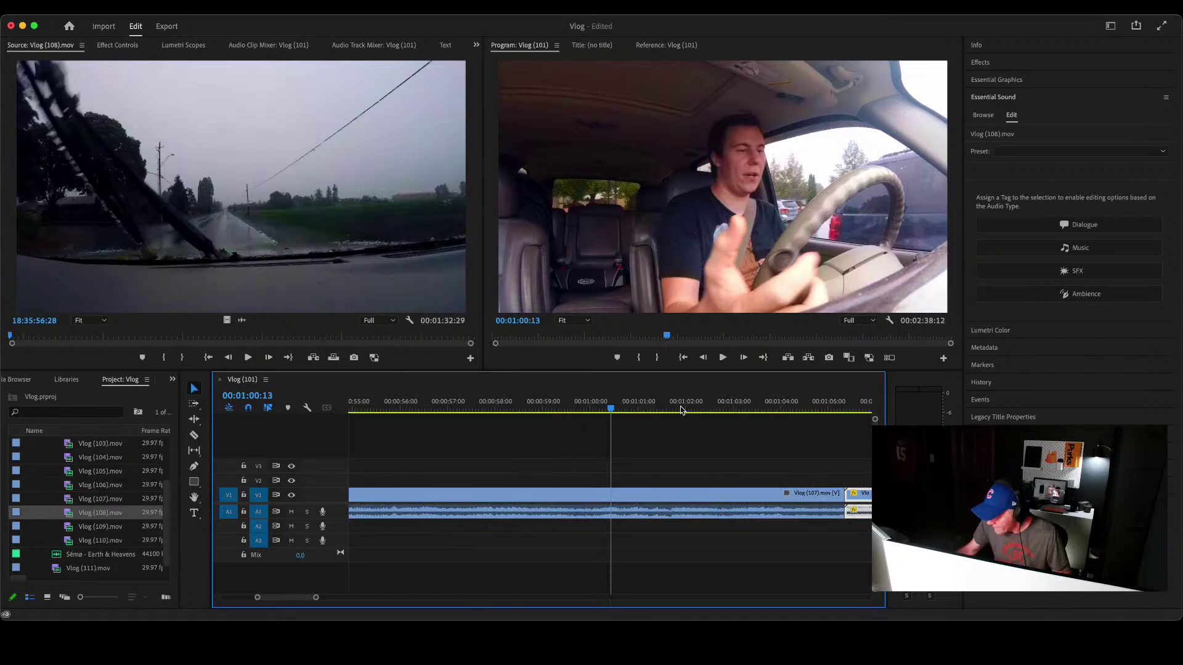
pyautogui.press('Down')
pyautogui.press('Down')
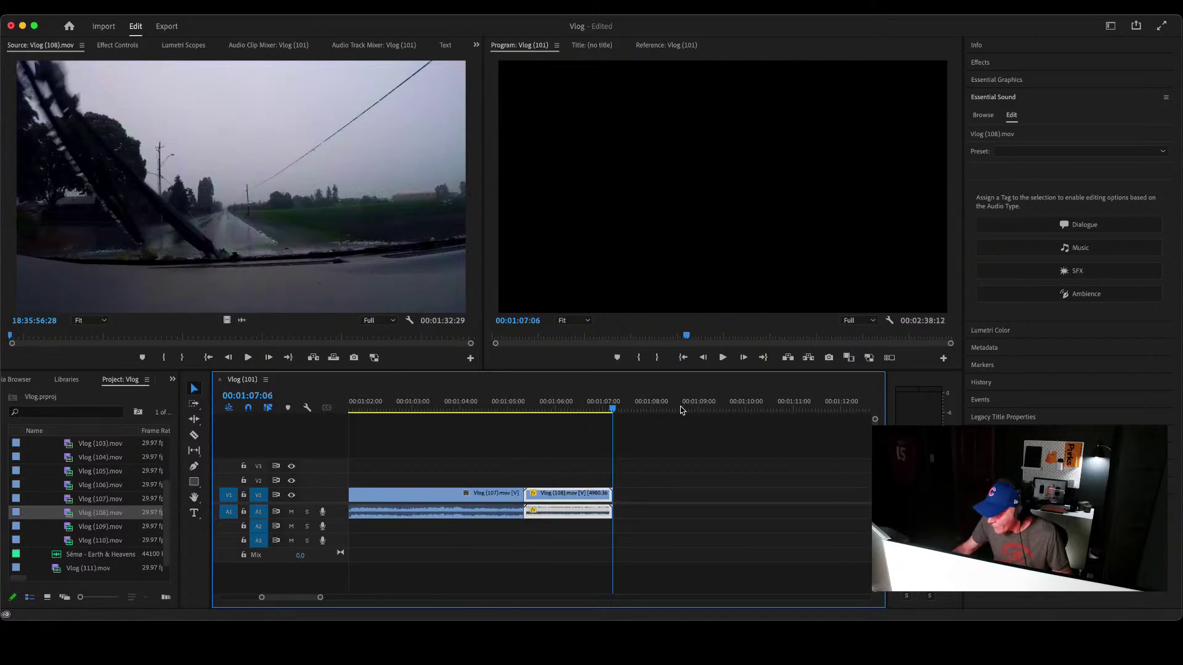
pyautogui.click(680, 467)
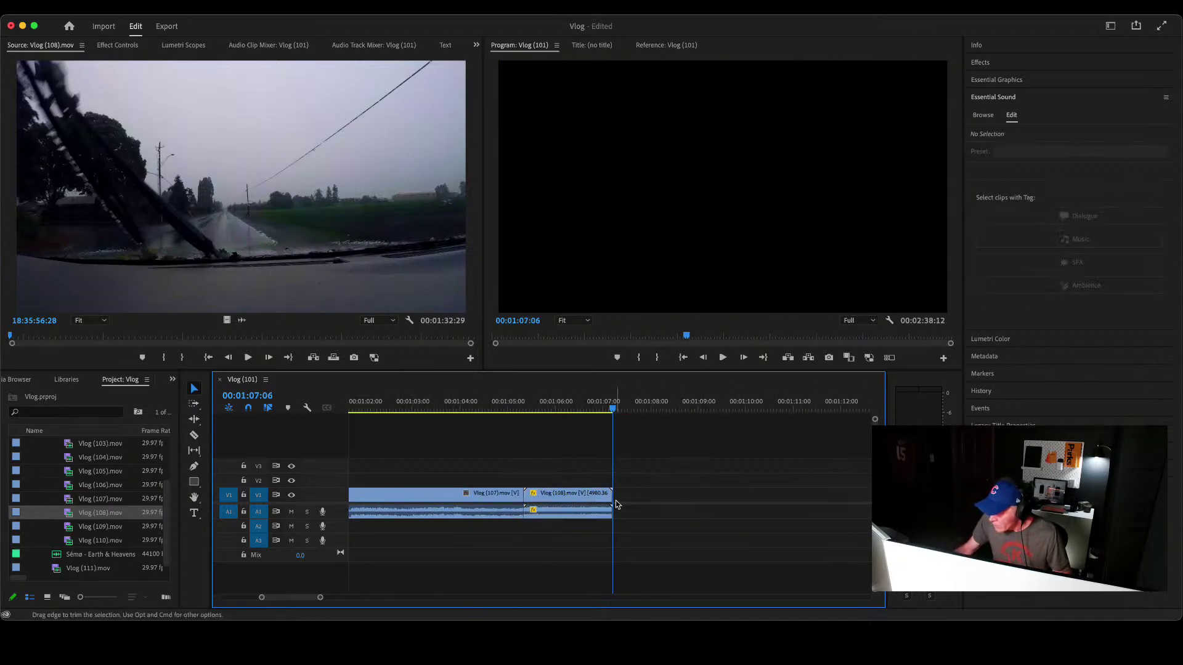
pyautogui.click(571, 517)
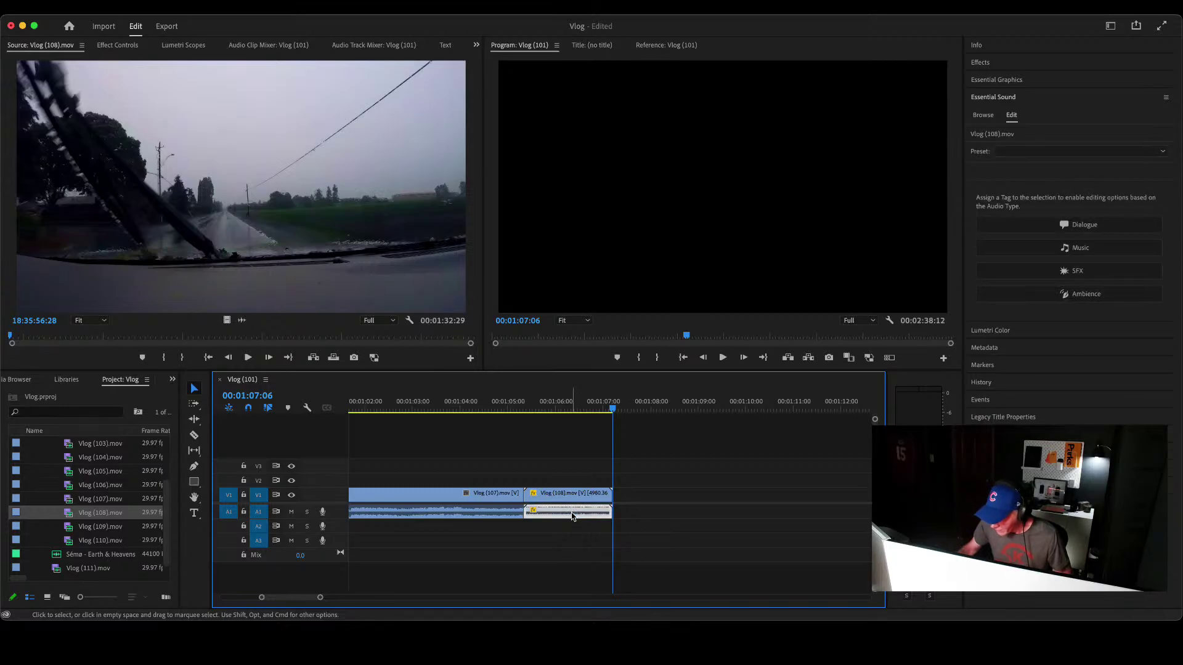
pyautogui.press('Delete')
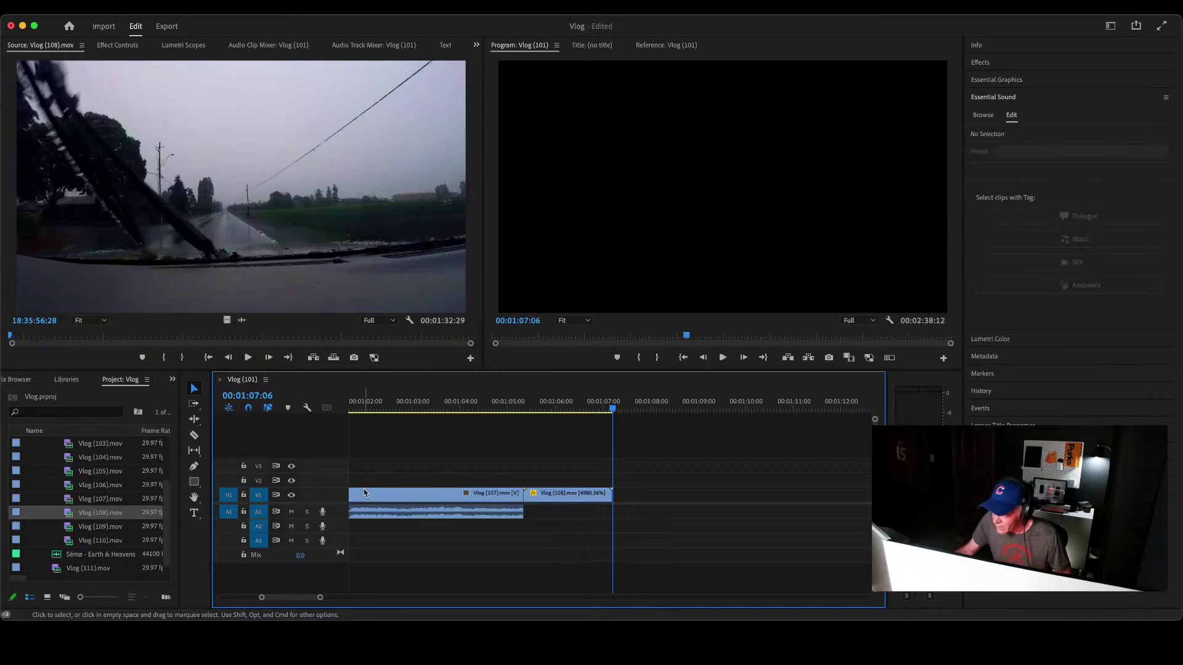
pyautogui.press('super+z')
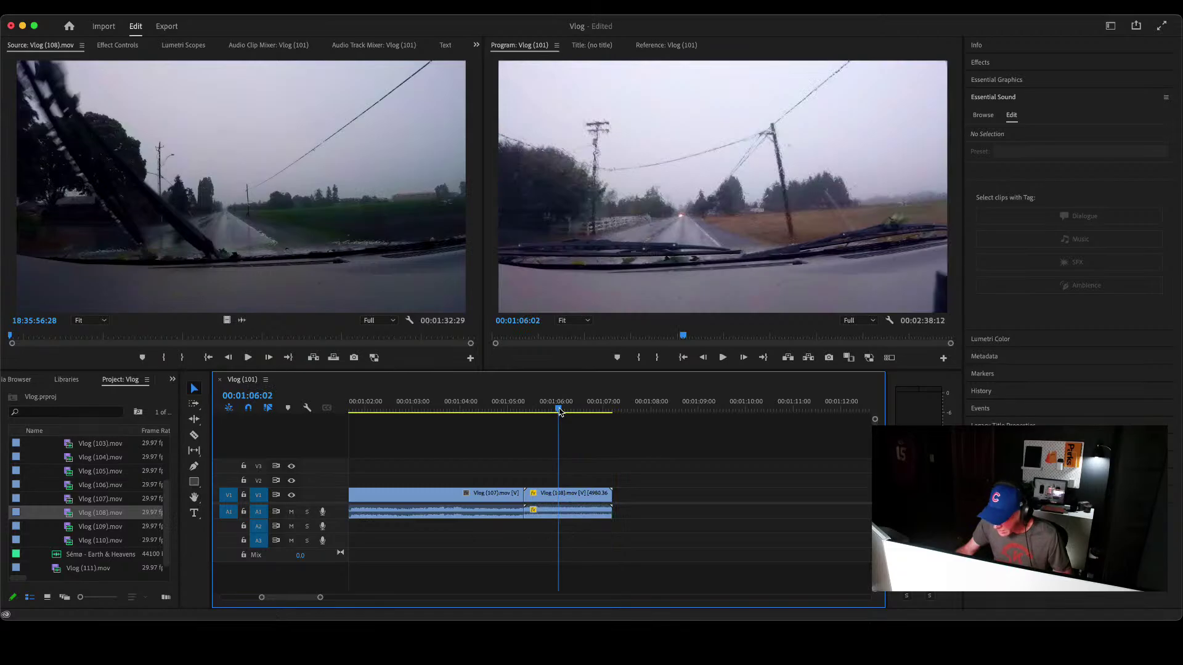
# Step: Preview the sped-up Vlog (108).mov briefly and delete only its audio, keeping the video
pyautogui.press('space')
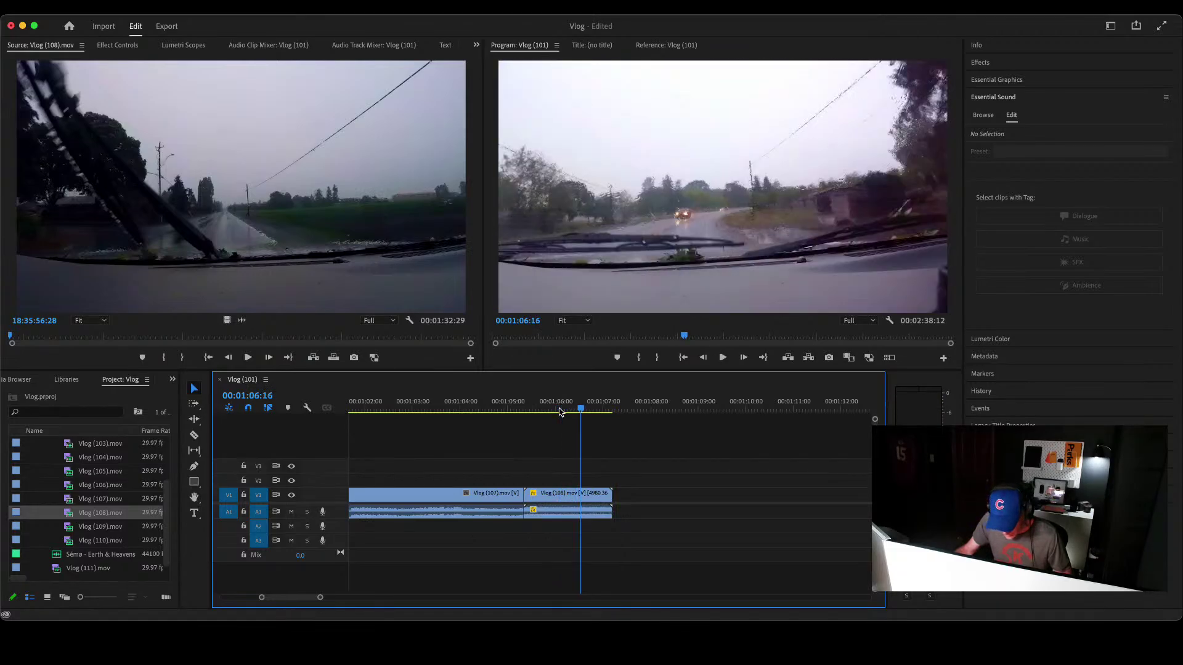
pyautogui.keyDown('alt'); pyautogui.click(565, 509); pyautogui.keyUp('alt')
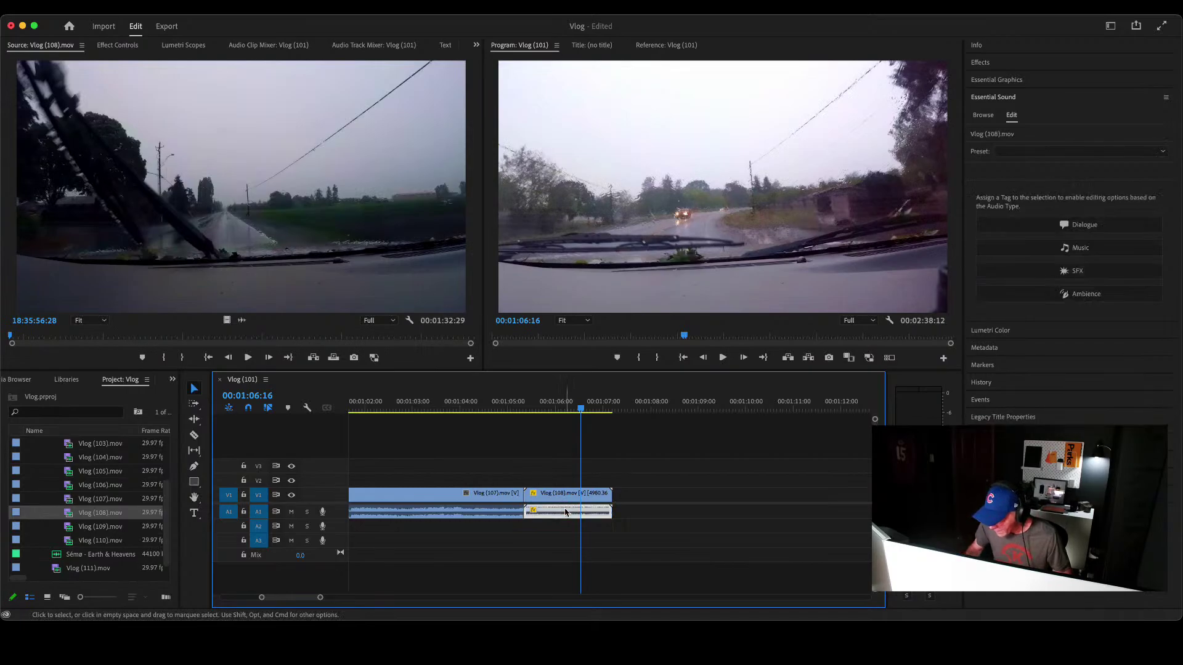
pyautogui.press('Delete')
# Step: Close the empty gap between the sped-up Vlog (108).mov and the leftover fragment at the sequence's end
pyautogui.press('End')
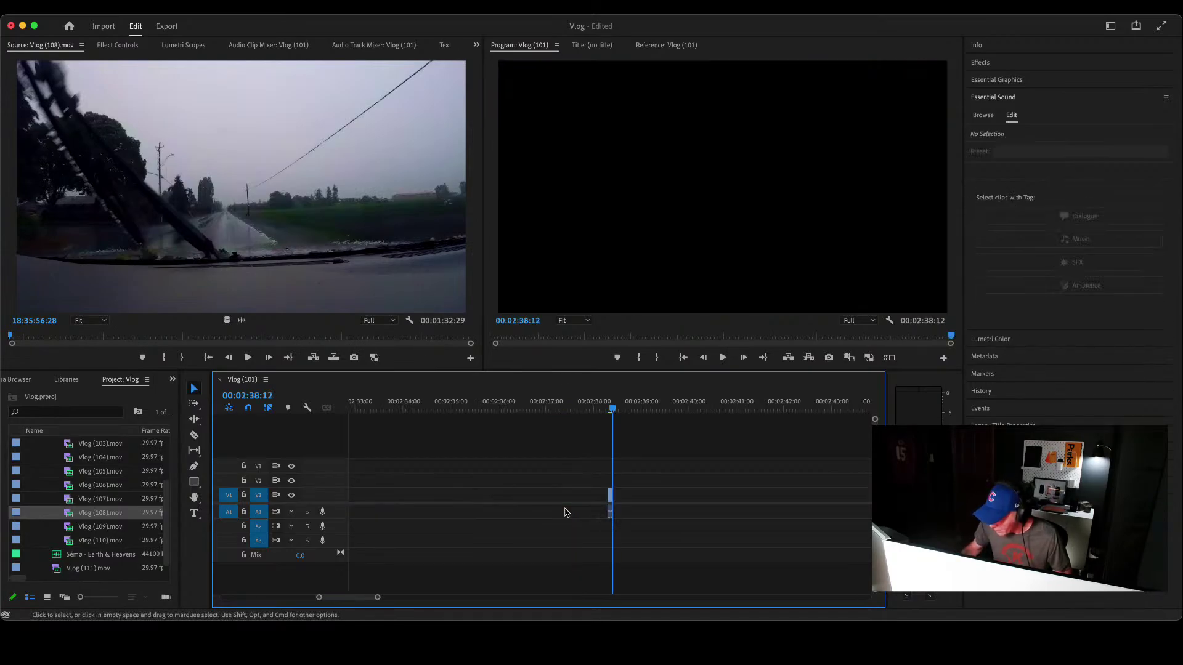
pyautogui.click(600, 500)
pyautogui.press('Delete')
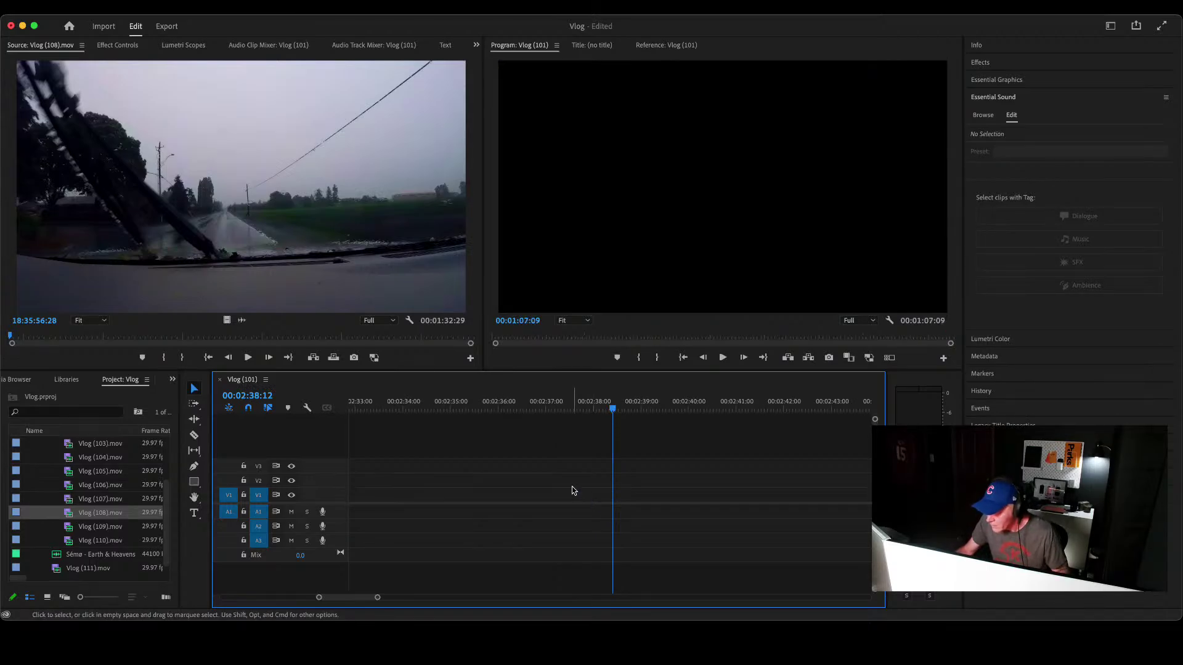
pyautogui.press('Home')
pyautogui.press('End')
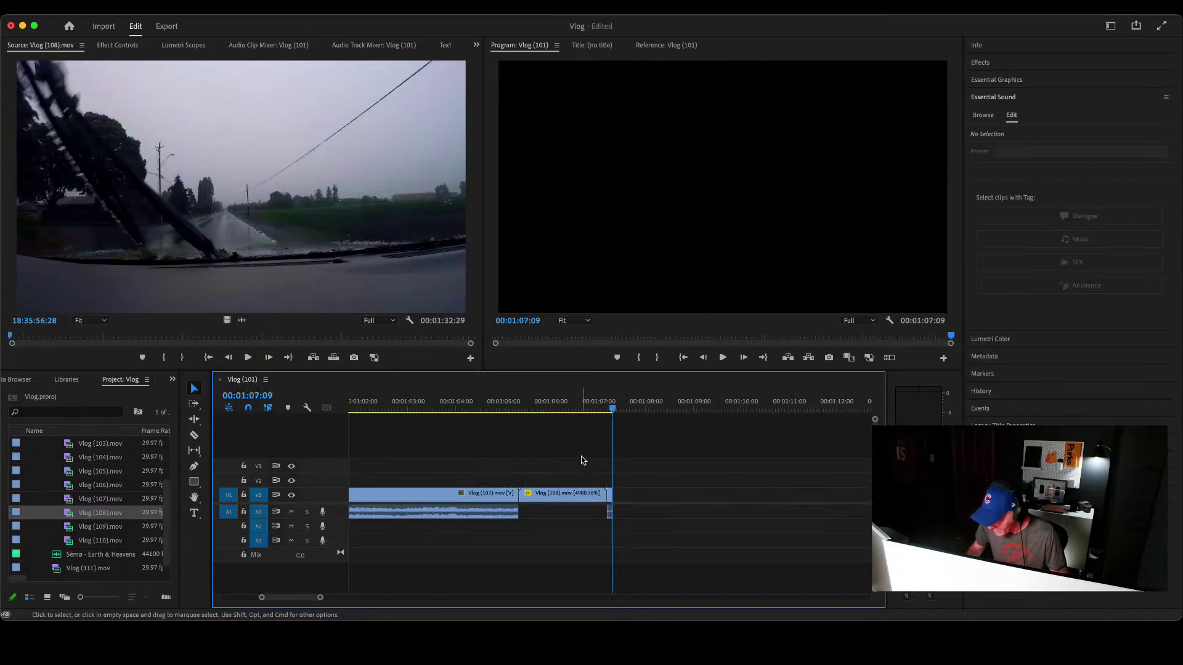
# Step: Step through the leftover Vlog (105).mov fragment at the end of the sequence and delete it
pyautogui.press('Left')
pyautogui.press('Left')
pyautogui.press('Left')
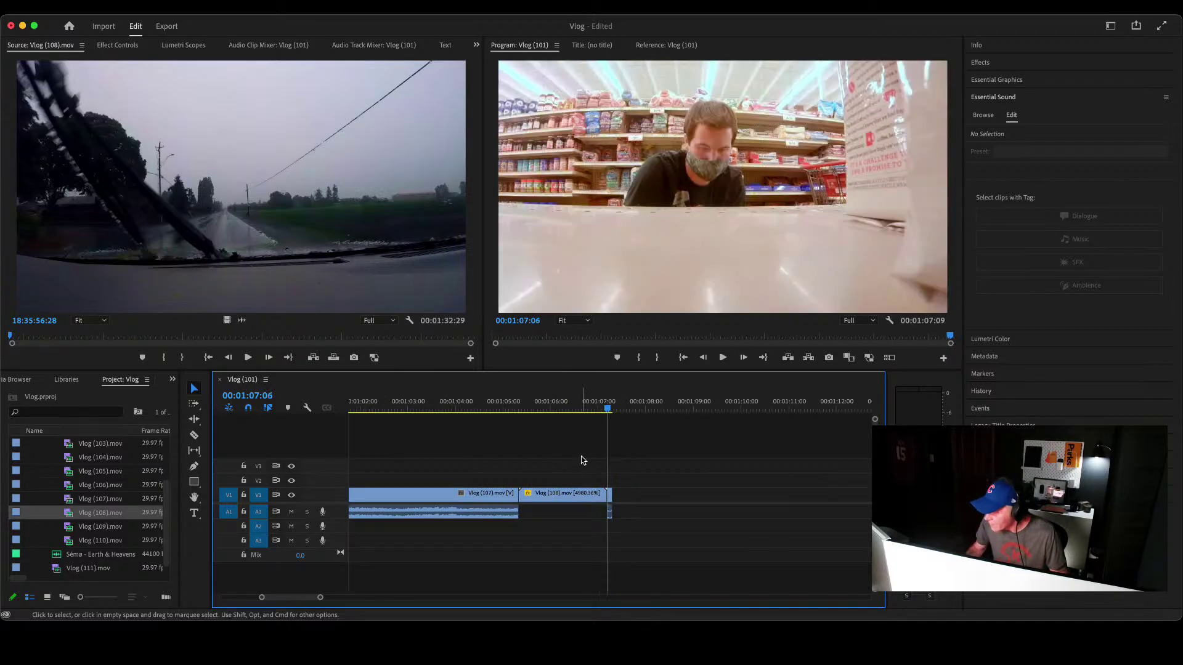
pyautogui.press('Right')
pyautogui.press('Right')
pyautogui.press('Right')
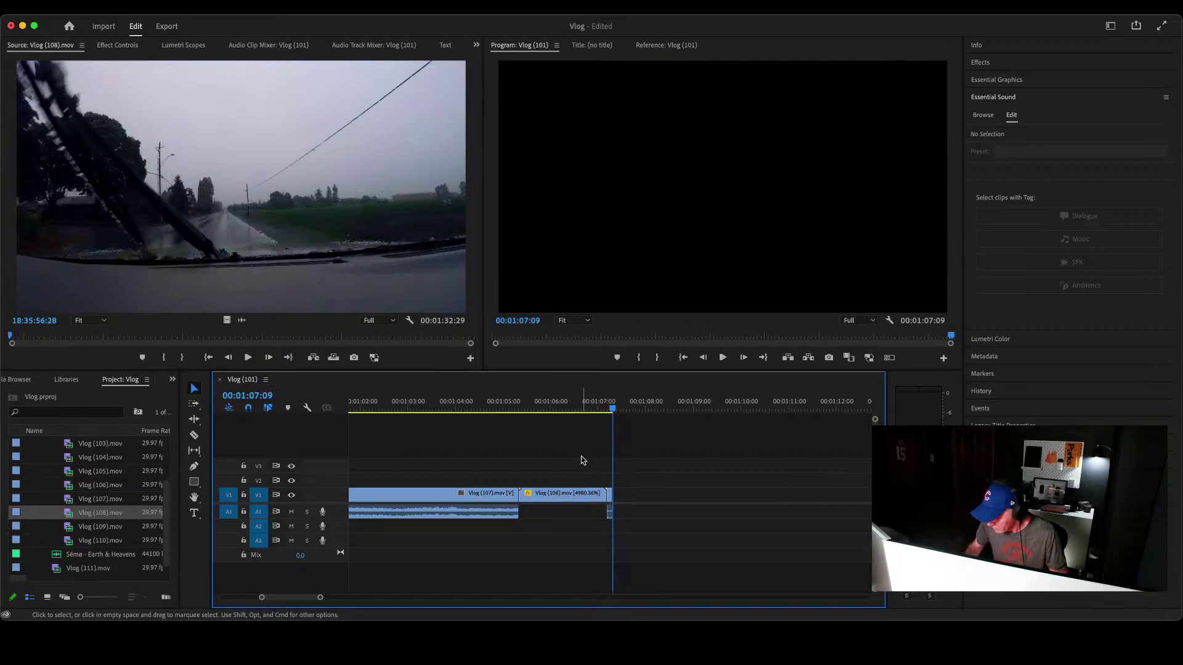
pyautogui.press('Left')
pyautogui.press('Left')
pyautogui.press('Left')
pyautogui.press('space')
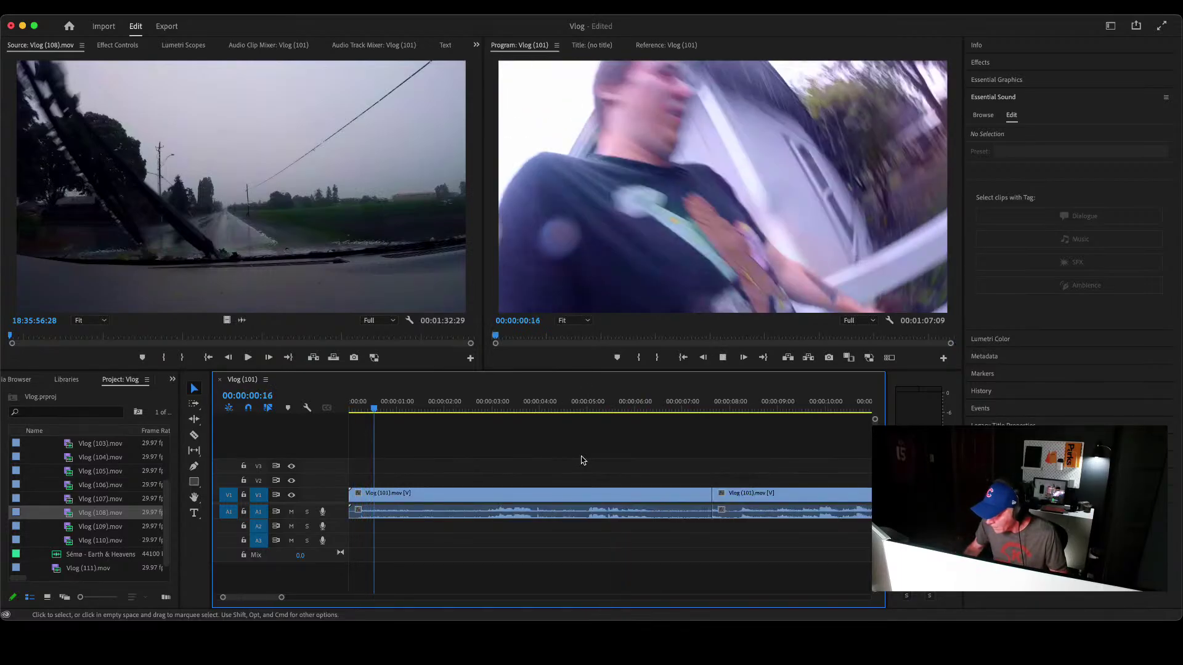
pyautogui.press('End')
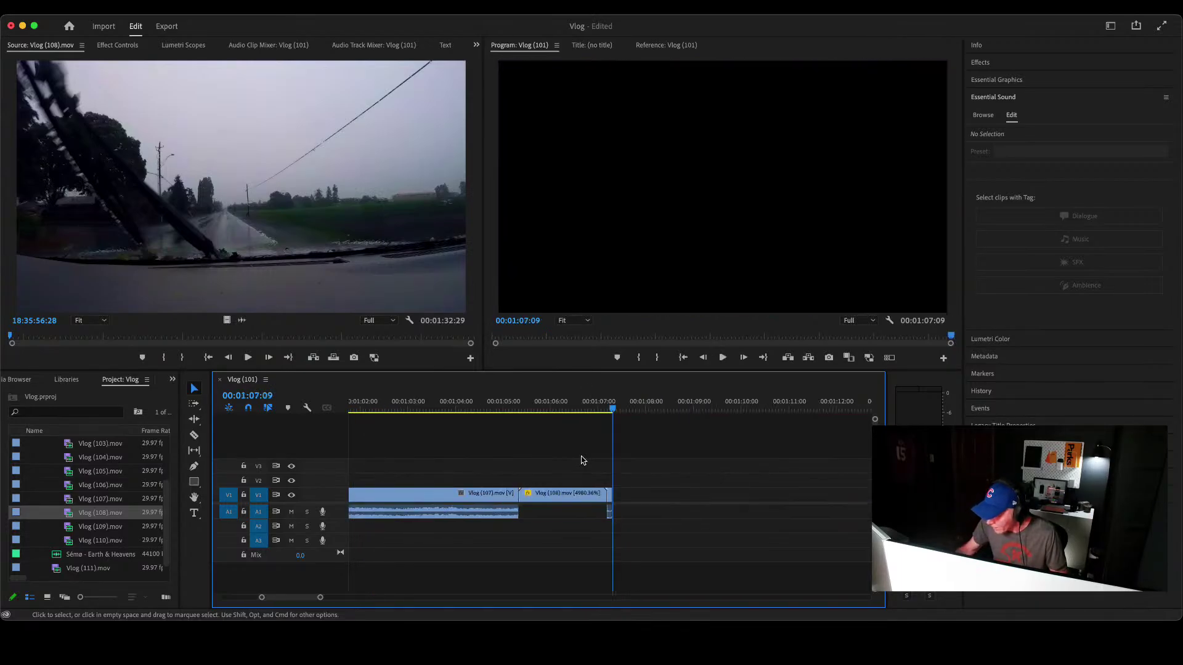
pyautogui.click(609, 499)
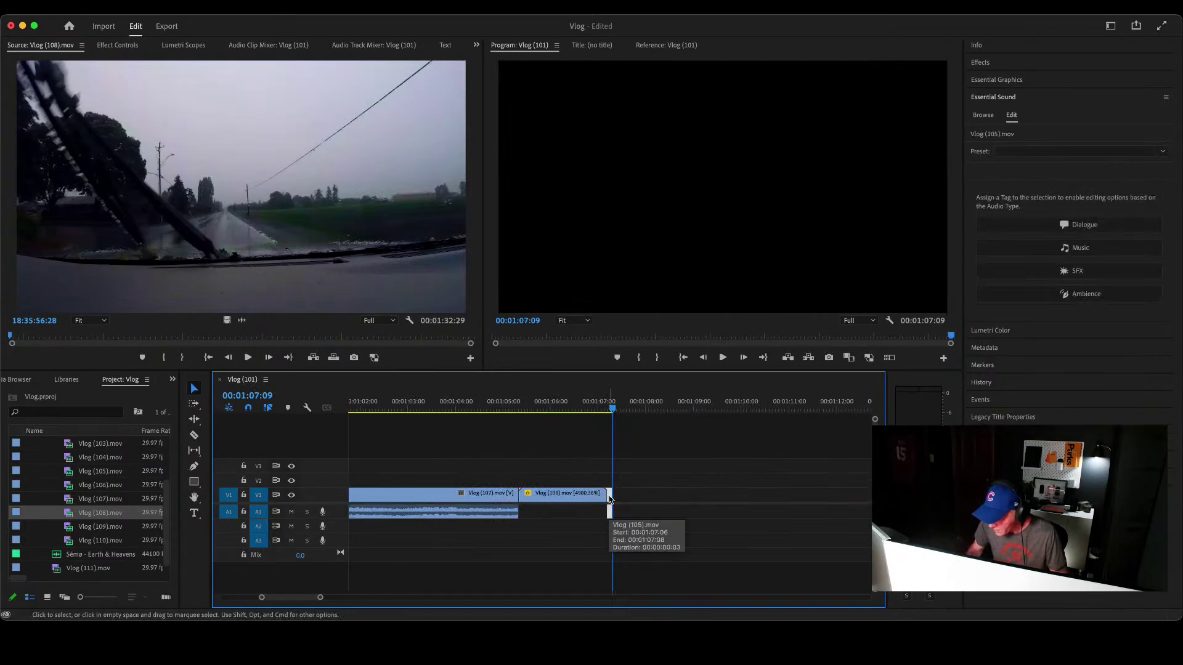
pyautogui.press('Delete')
pyautogui.press('End')
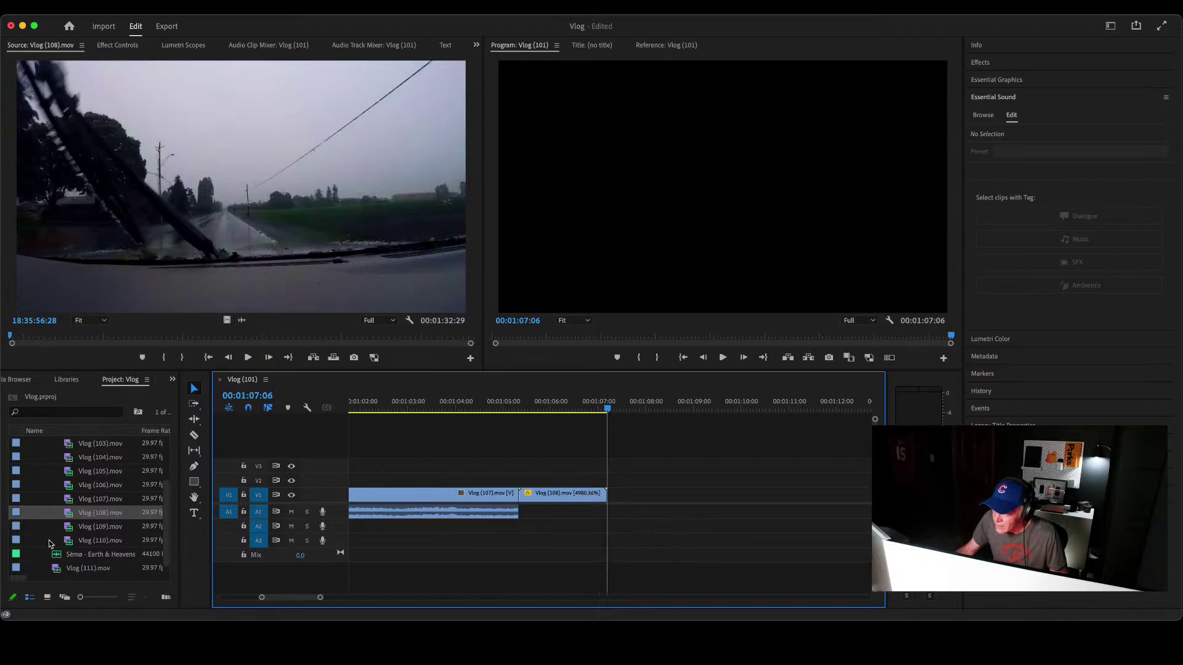
# Step: Open Vlog (109).mov as the source clip and play its opening up to 18:37:40:20
pyautogui.doubleClick(15, 529)
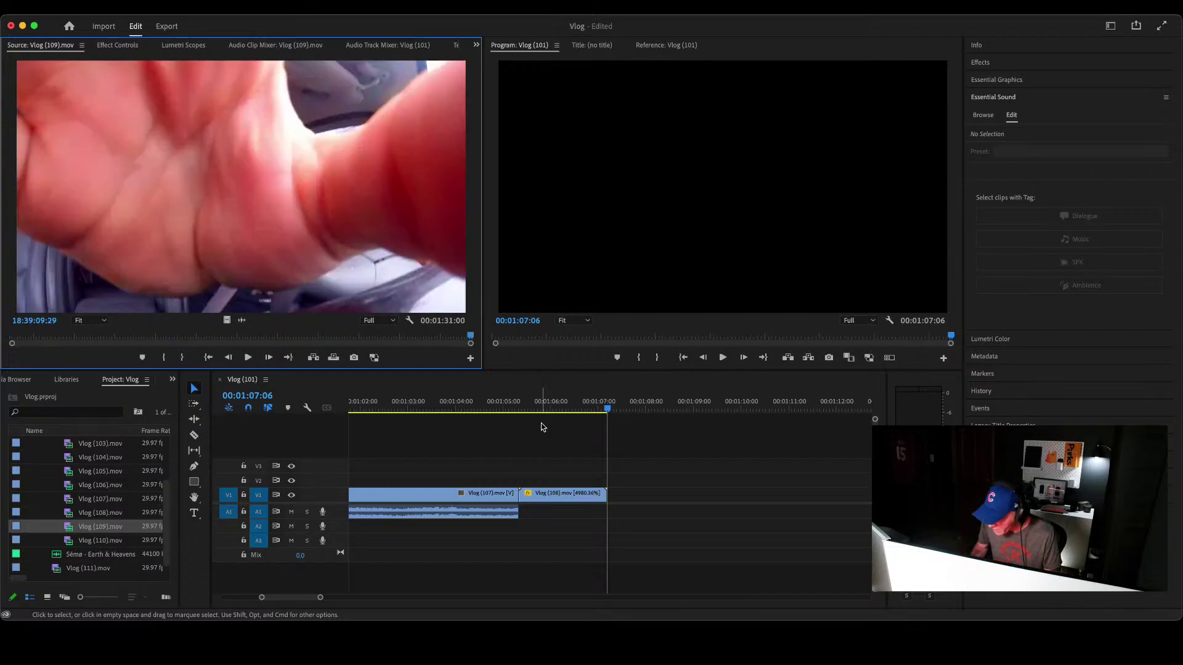
pyautogui.click(543, 427)
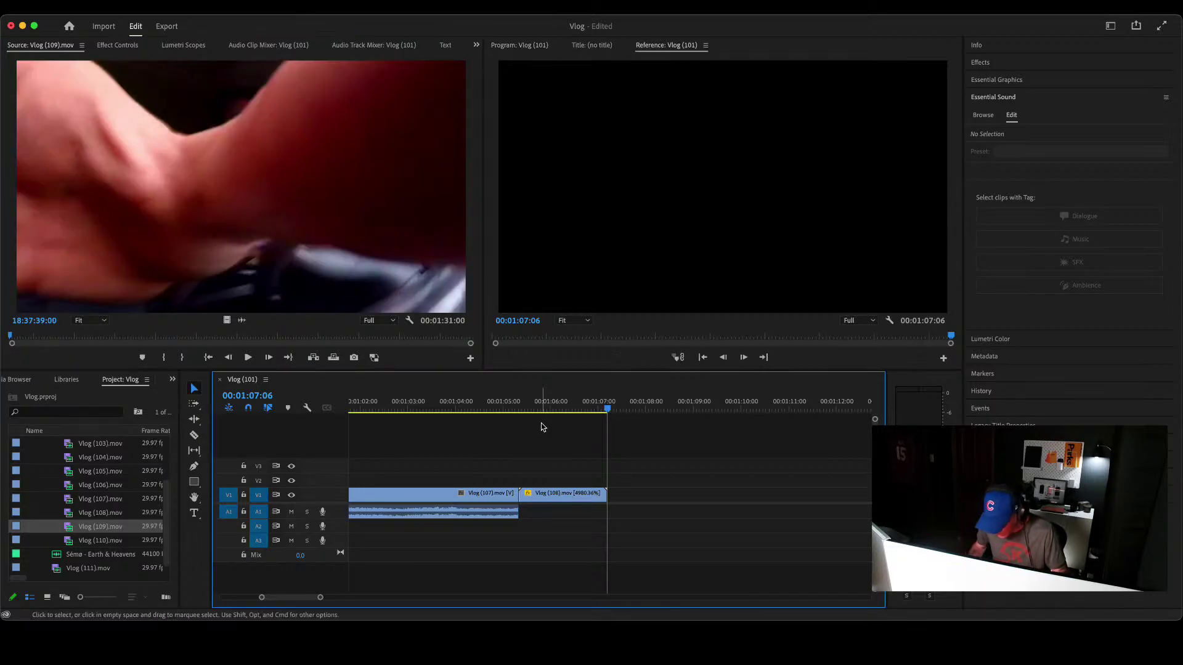
pyautogui.press('Up')
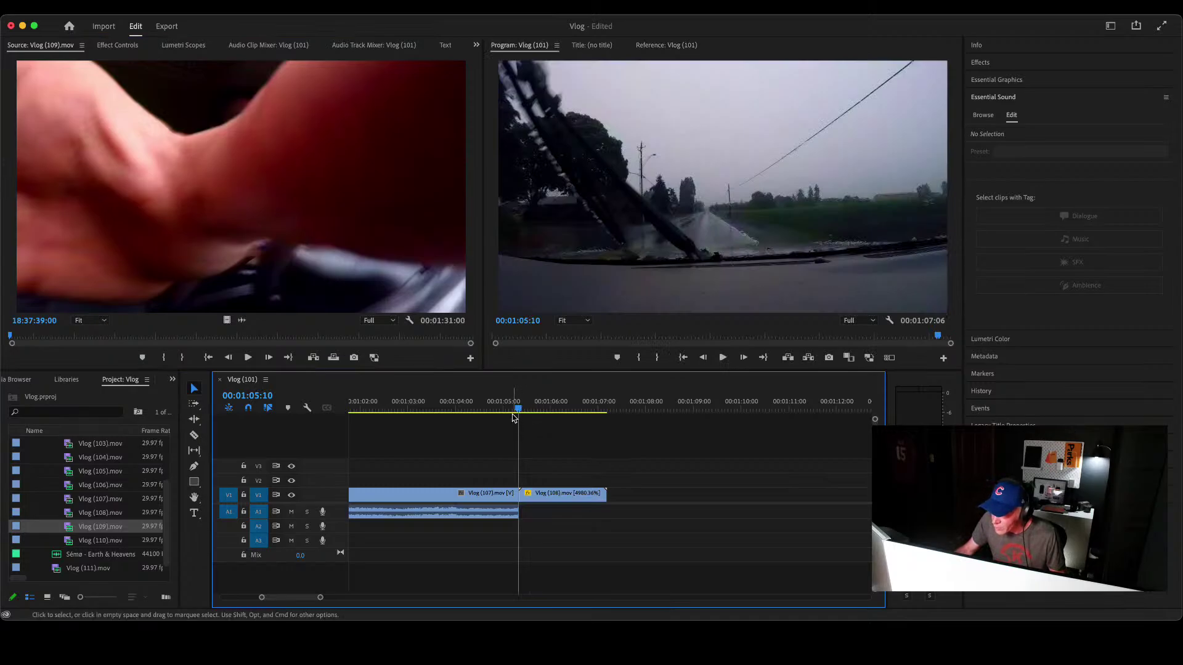
pyautogui.click(47, 338)
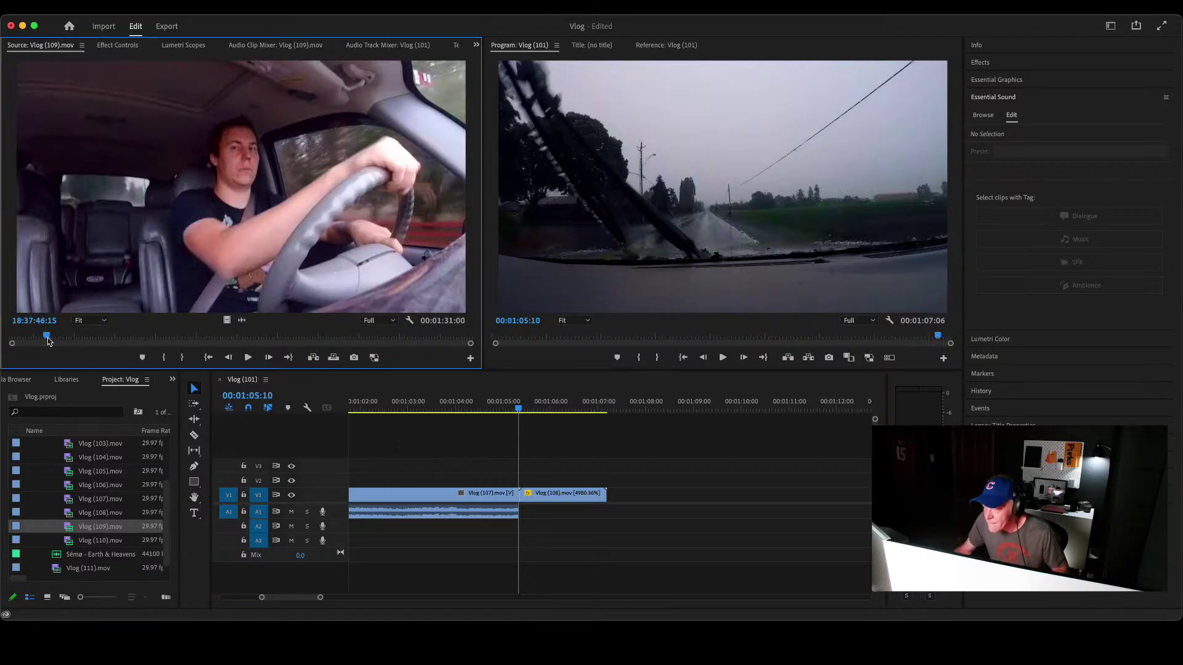
pyautogui.press('Home')
pyautogui.press('space')
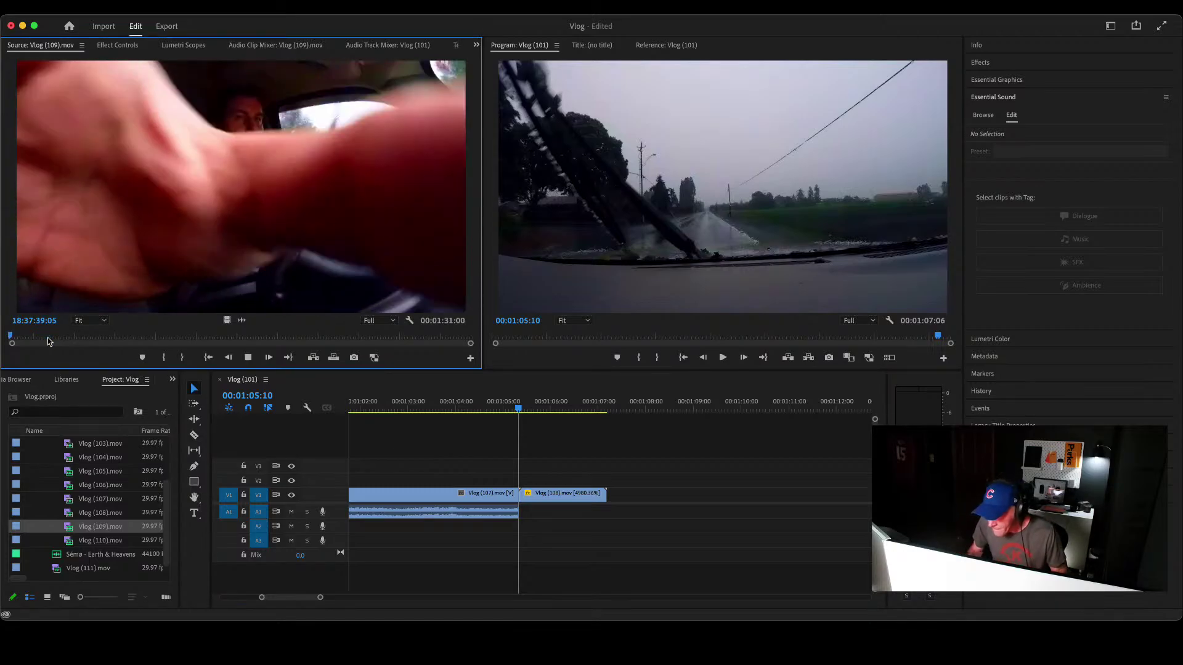
pyautogui.press('space')
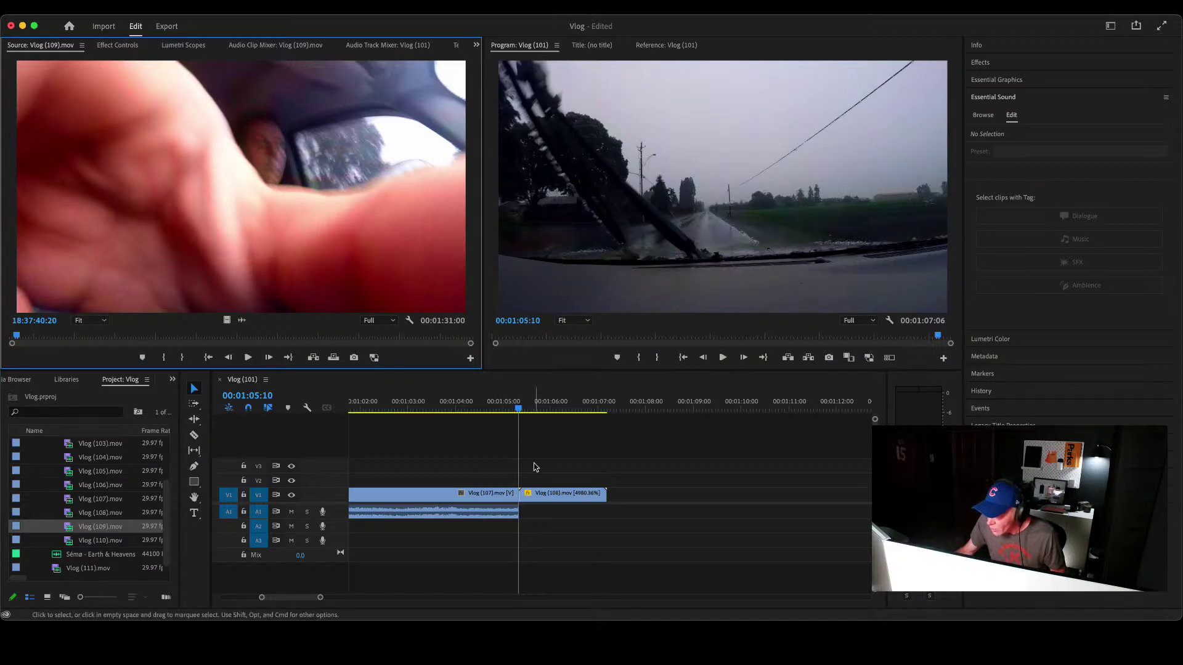
# Step: Review the cut from Vlog (107).mov to Vlog (108).mov and return the playhead to it at 00:01:05:10
pyautogui.click(558, 493)
pyautogui.press('Down')
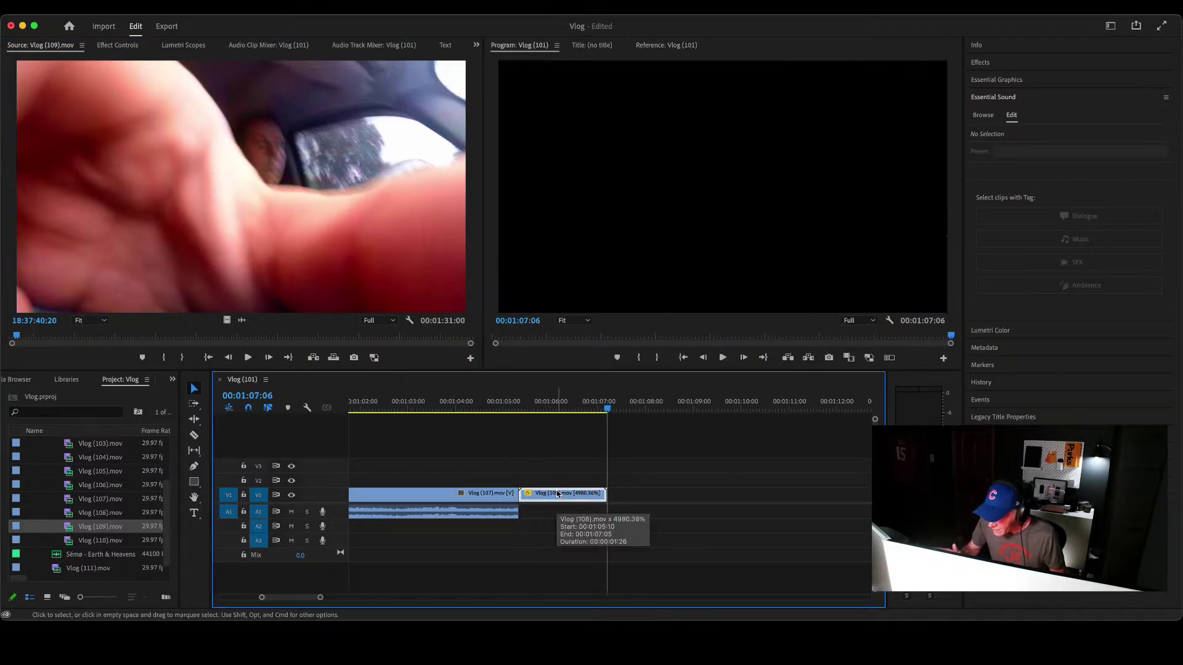
pyautogui.press('Up')
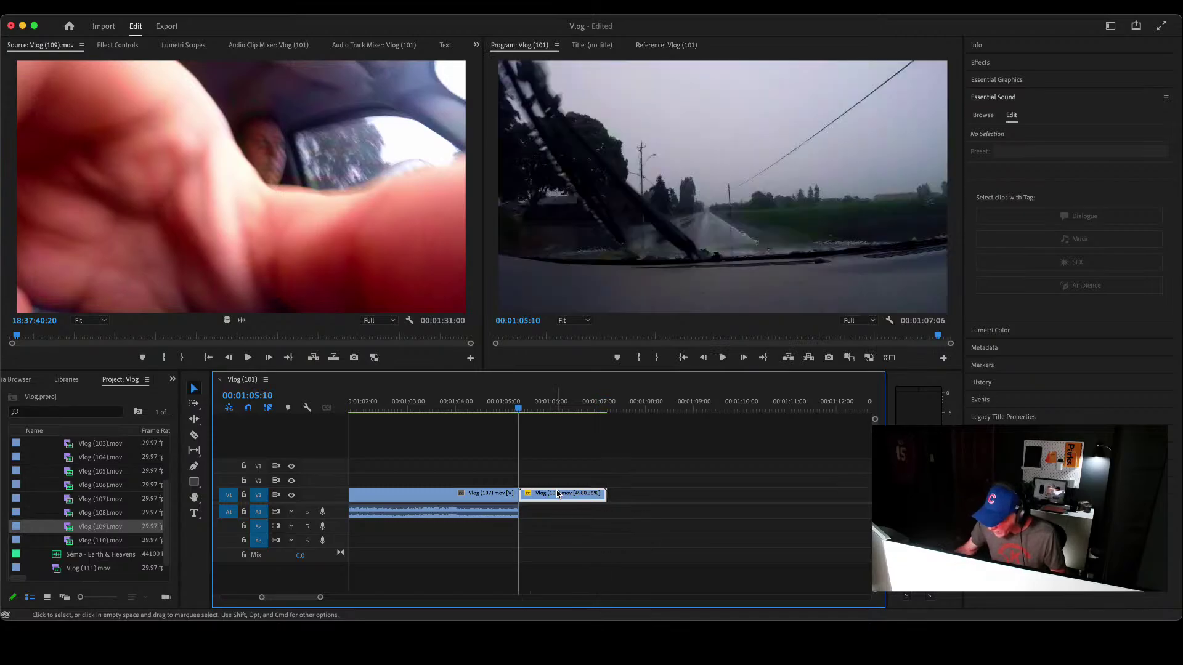
pyautogui.click(554, 473)
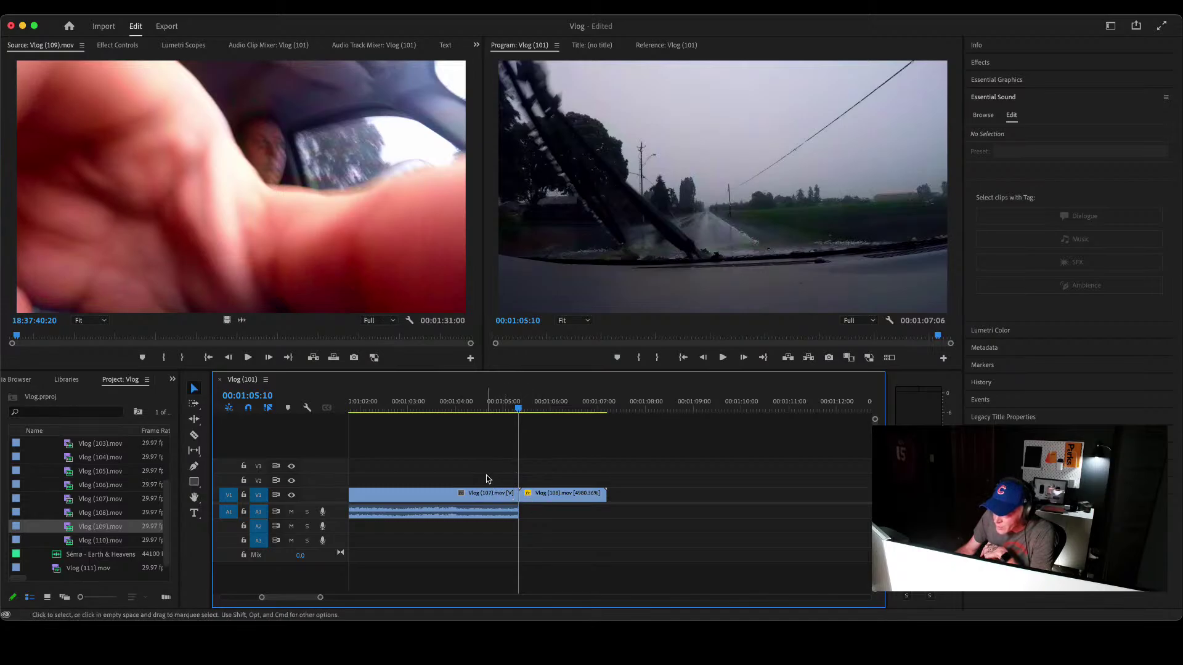
pyautogui.click(482, 405)
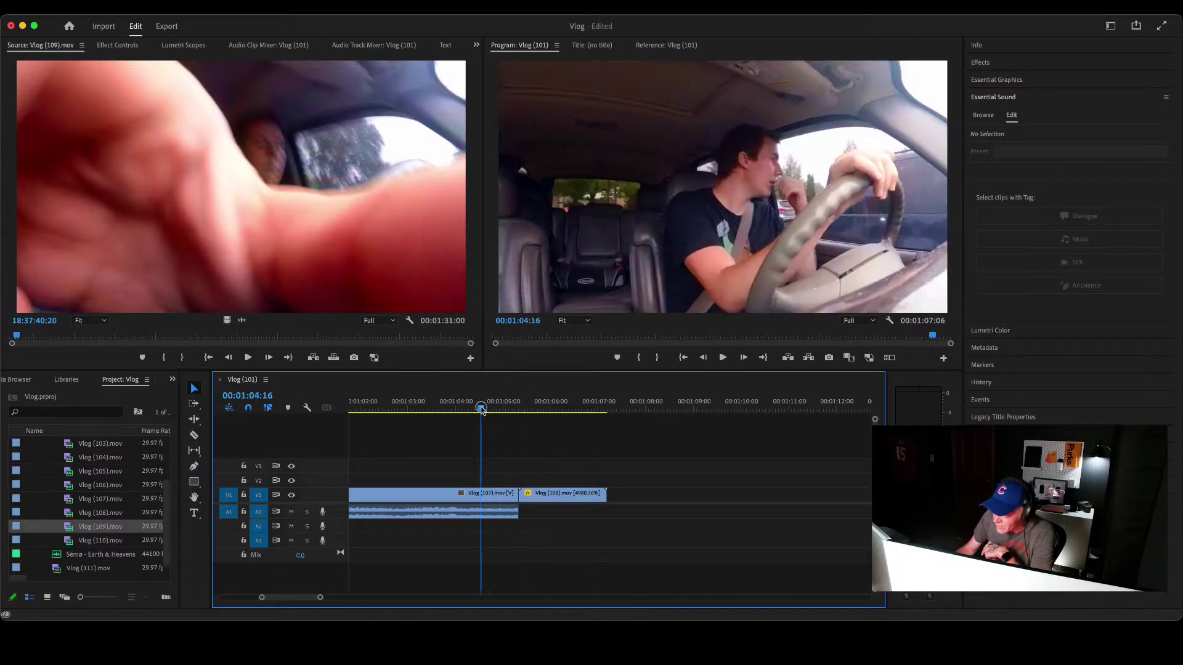
pyautogui.moveTo(483, 406); pyautogui.dragTo(541, 417)
pyautogui.press('Up')
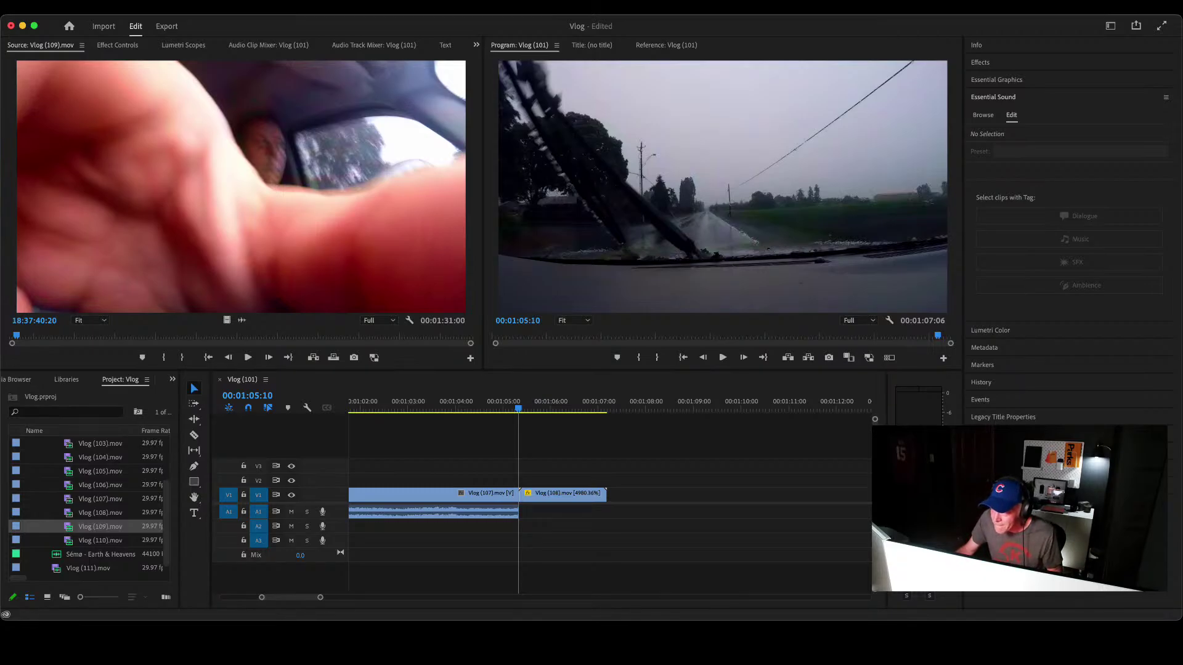
# Step: Play Vlog (109).mov from its beginning and mark its In point at 18:37:53:06, just before the talking starts
pyautogui.click(42, 336)
pyautogui.press('Home')
pyautogui.press('space')
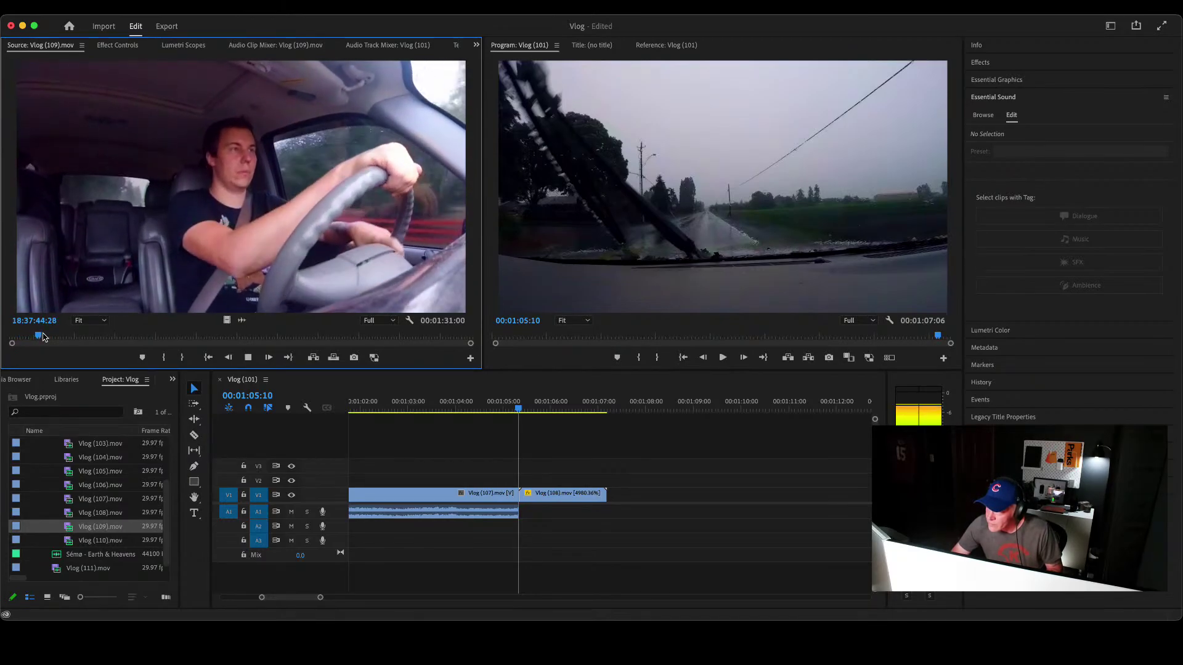
pyautogui.press('space')
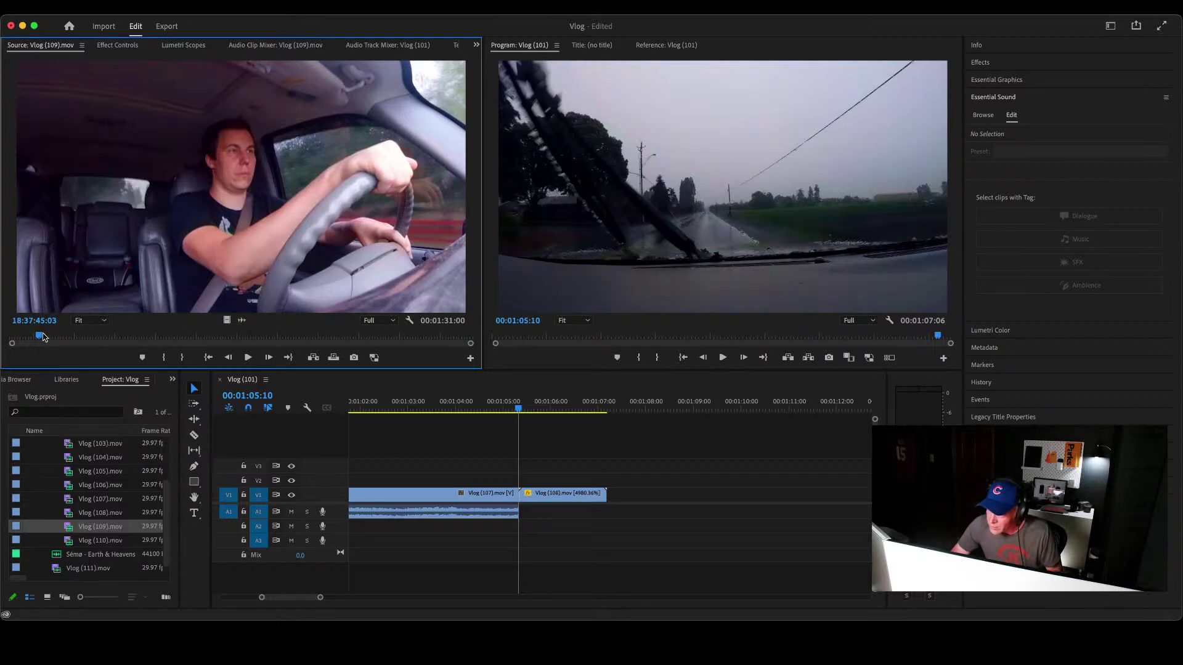
pyautogui.press('space')
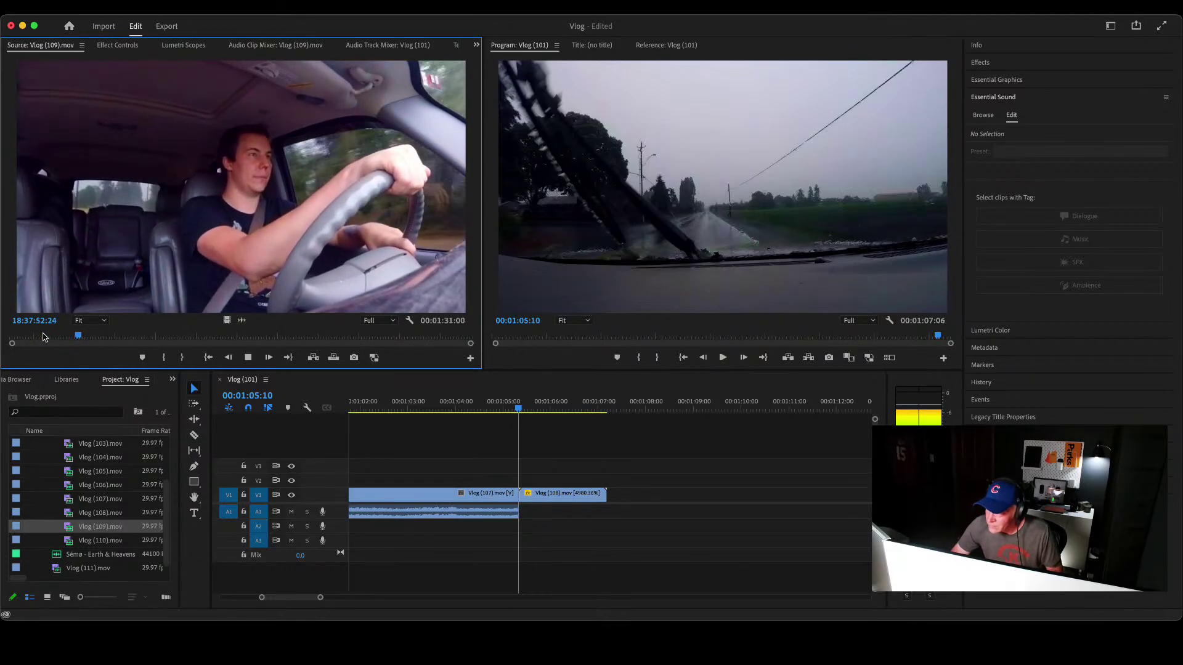
pyautogui.press('space')
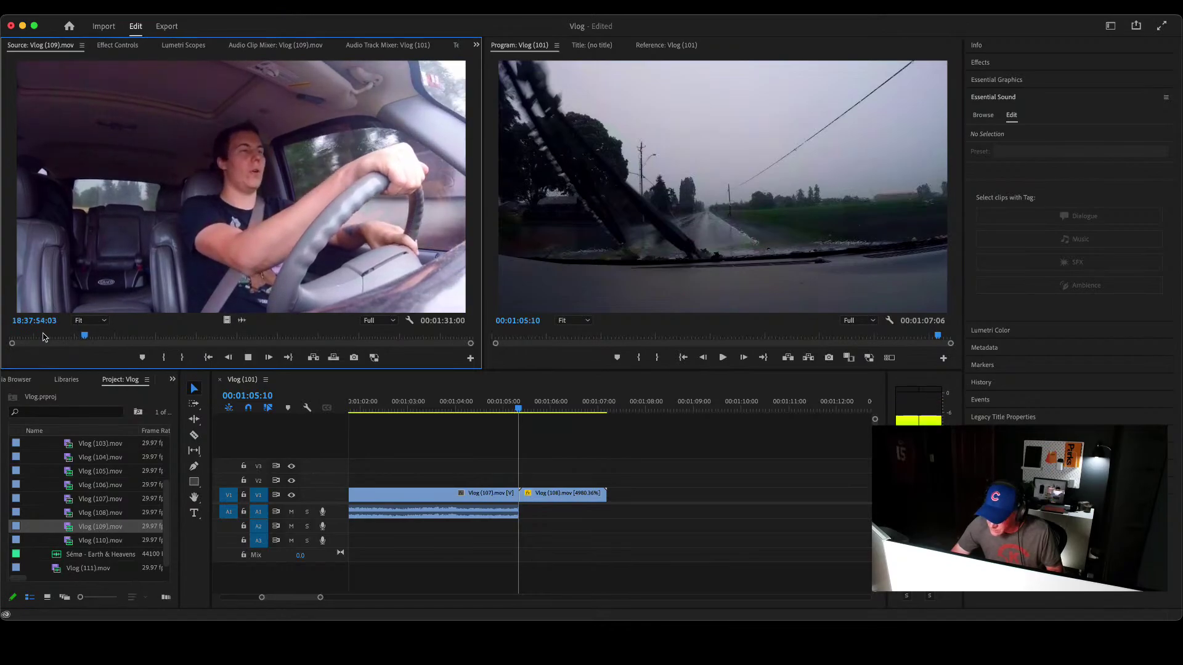
pyautogui.press('j')
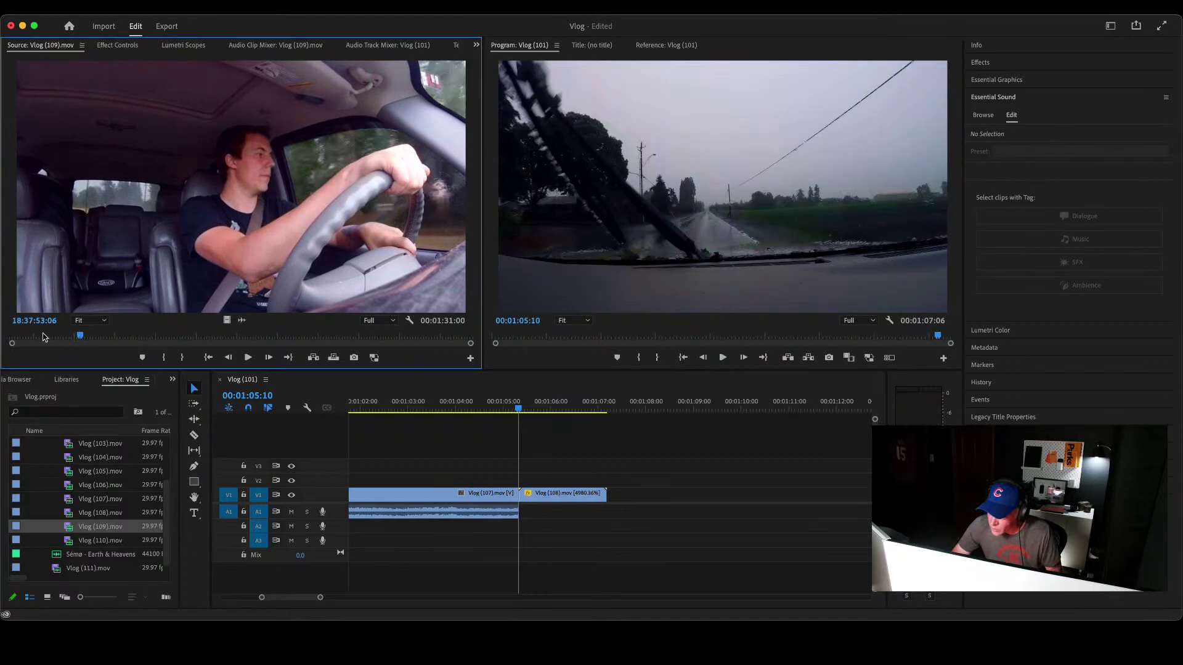
pyautogui.press('i')
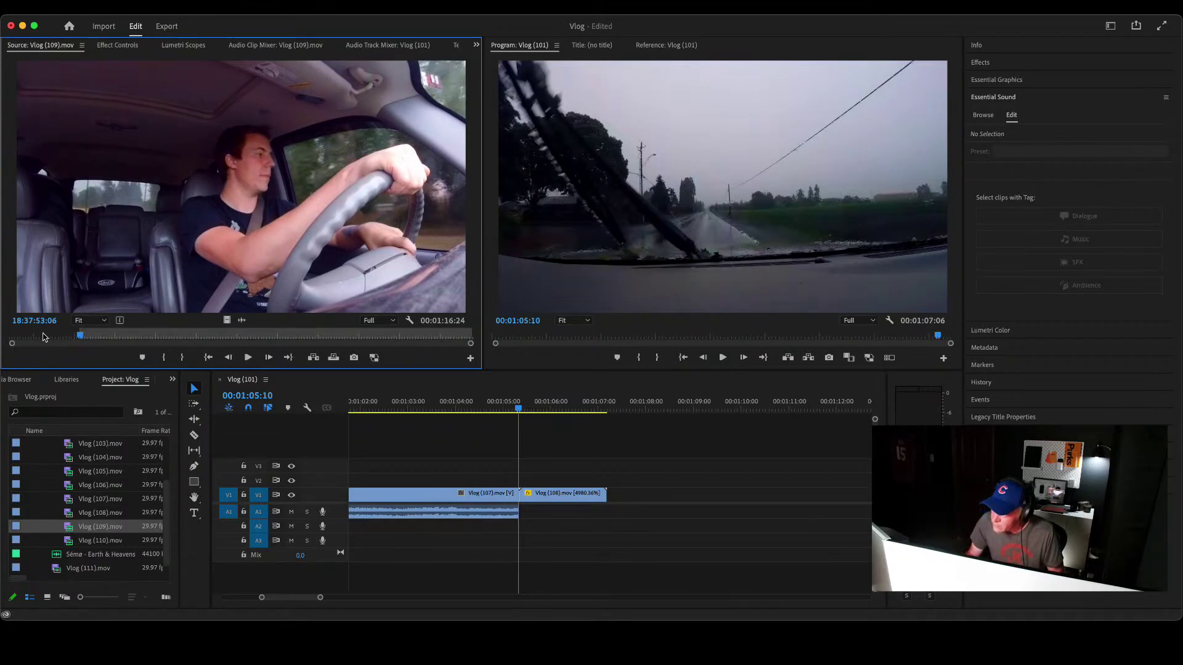
# Step: Mark the Out point of Vlog (109).mov at about 18:38:26 and insert the section at 00:01:05:10, ahead of Vlog (108).mov
pyautogui.press('l')
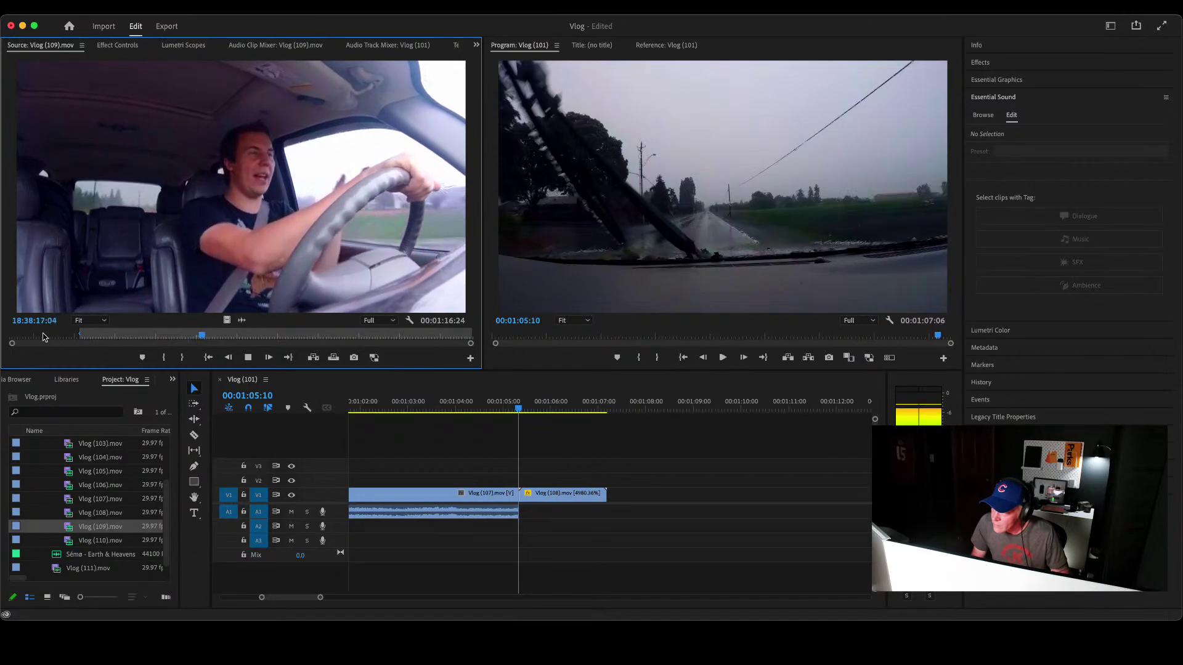
pyautogui.press('space')
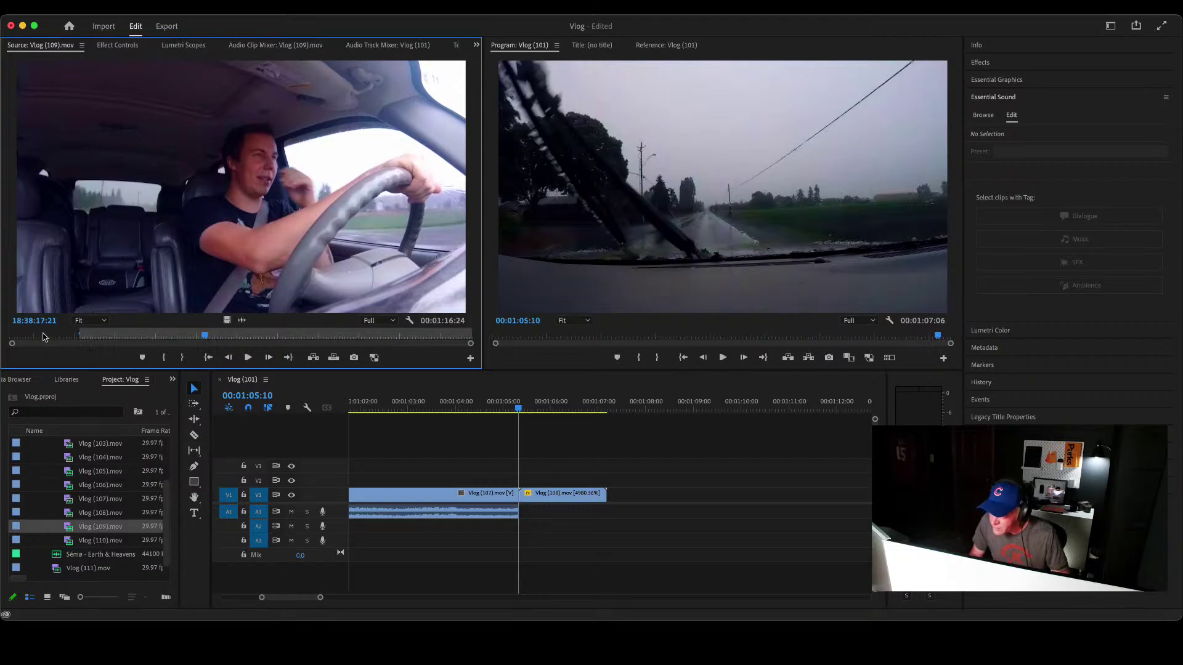
pyautogui.press('space')
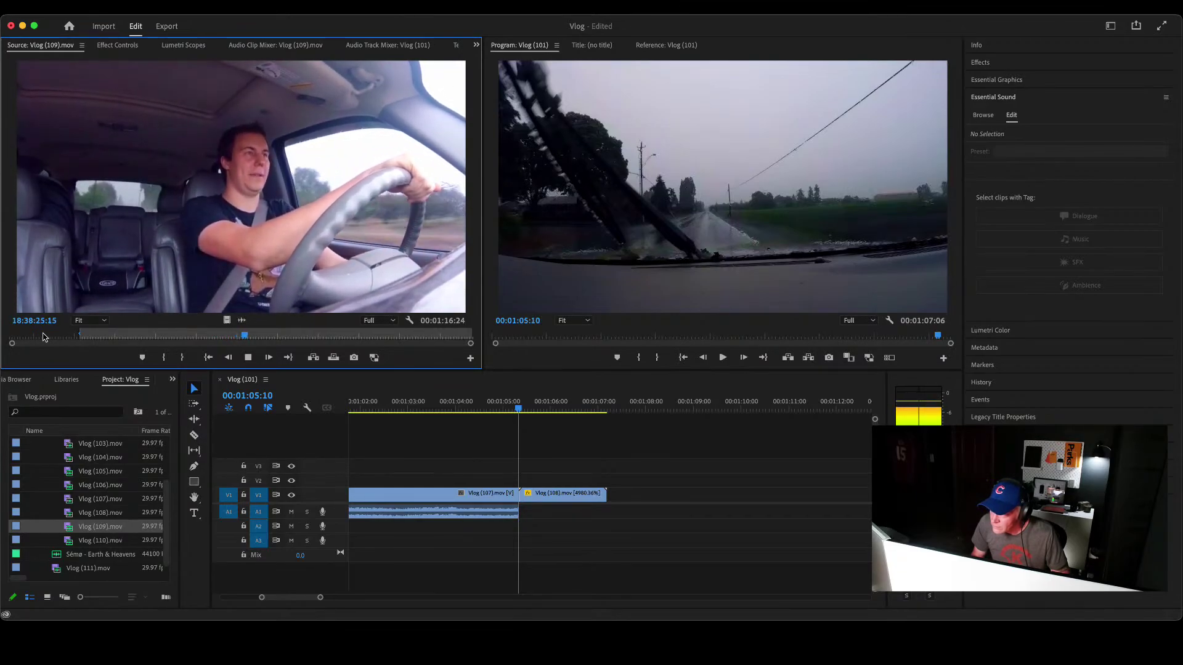
pyautogui.press('o')
pyautogui.press('space')
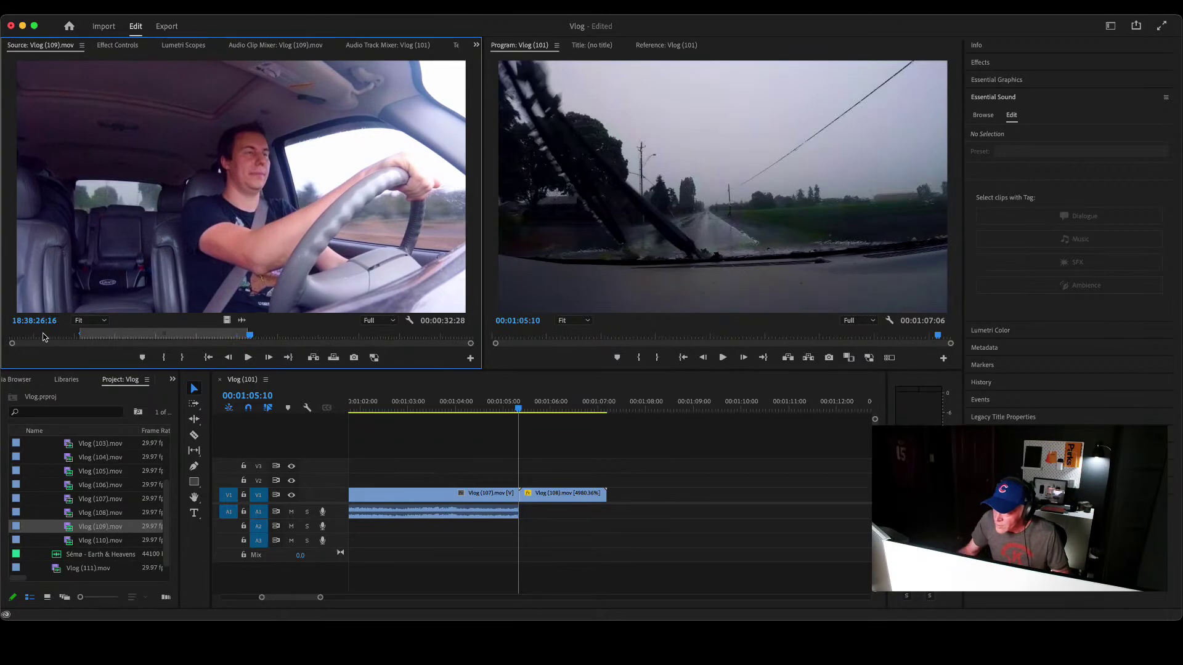
pyautogui.click(313, 359)
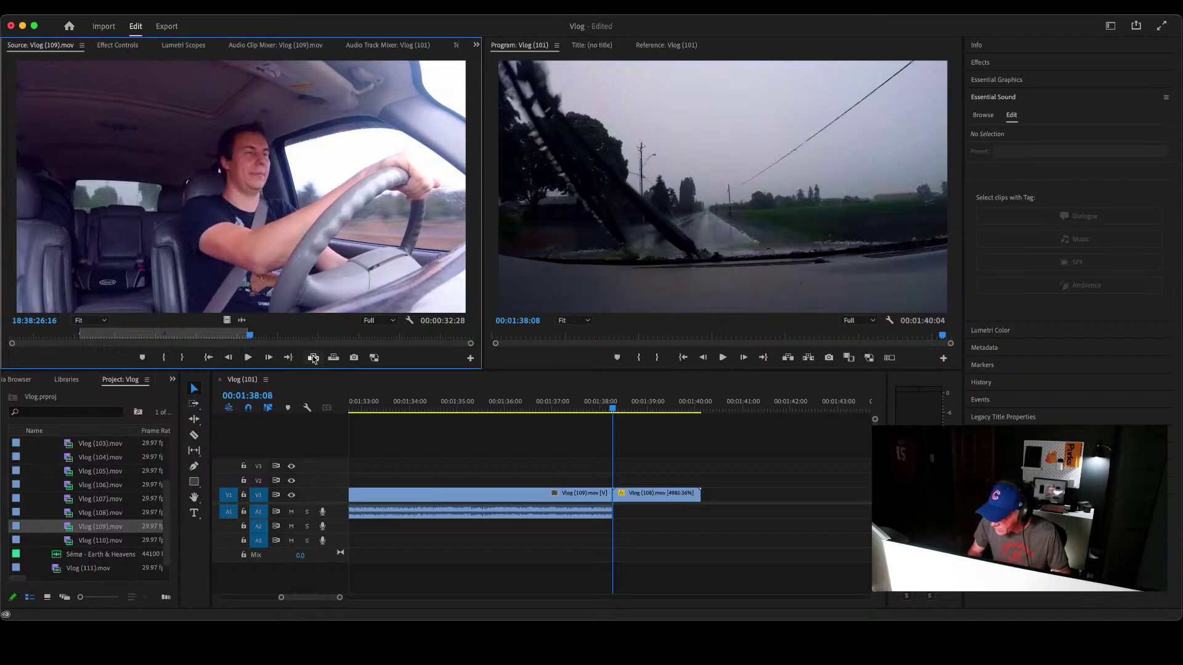
# Step: Review the cut from Vlog (107).mov to Vlog (109).mov and move the playhead to the sequence's end at 00:01:40:04
pyautogui.hotkey('shift', '3')
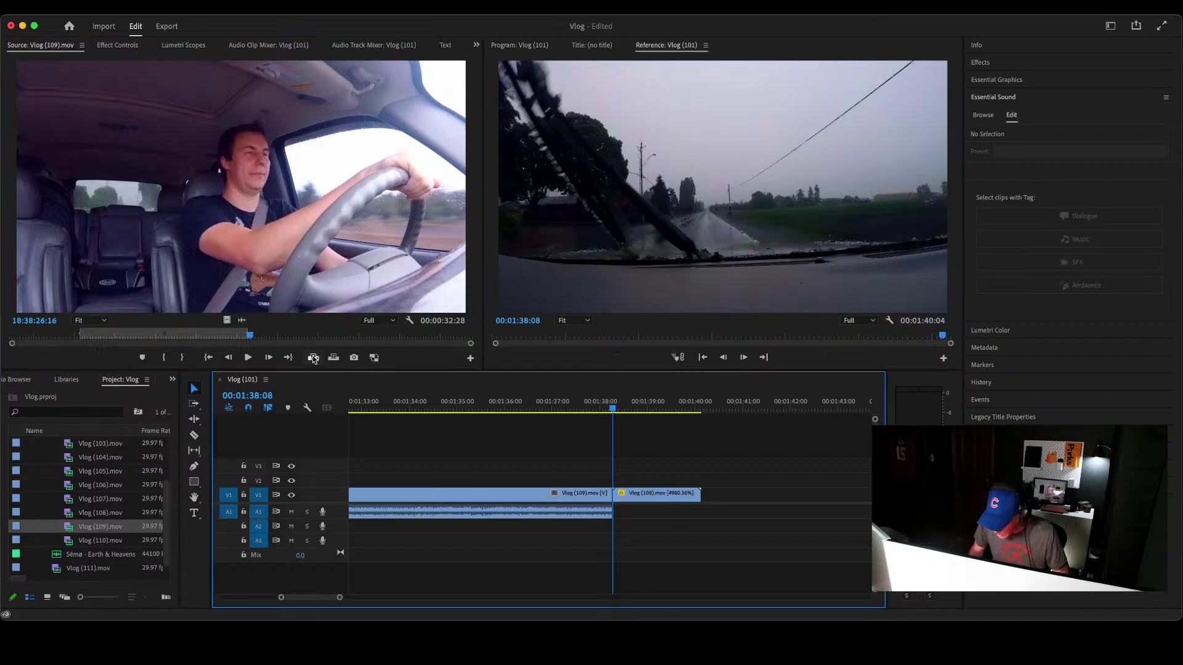
pyautogui.press('-')
pyautogui.press('-')
pyautogui.press('-')
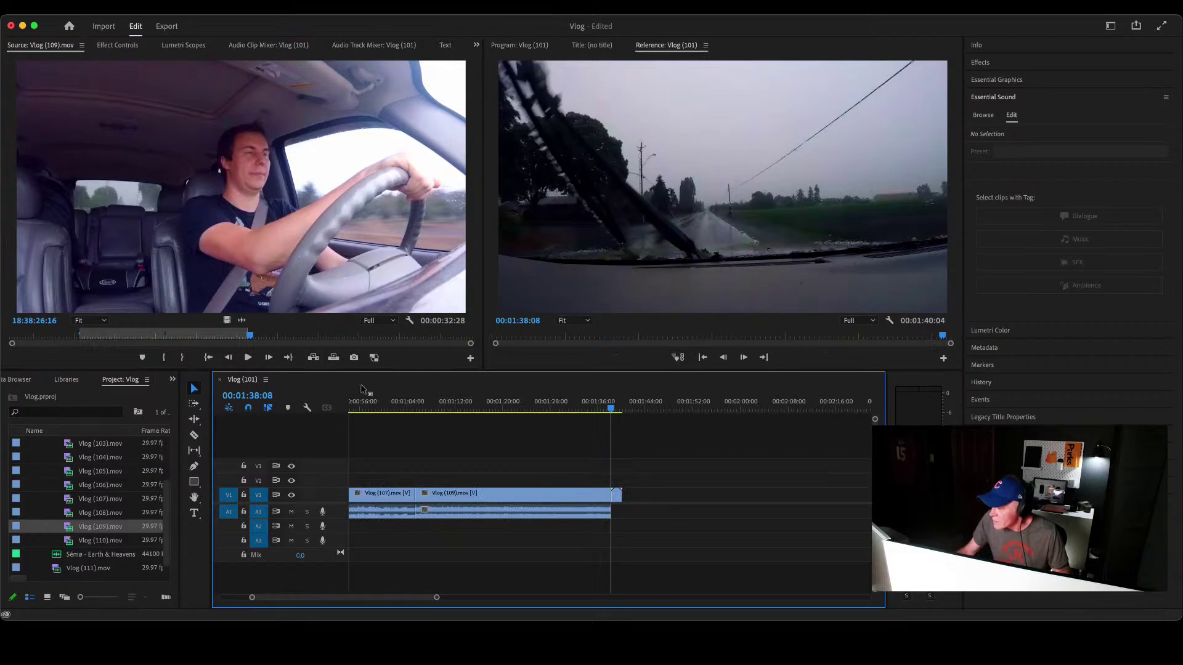
pyautogui.click(383, 407)
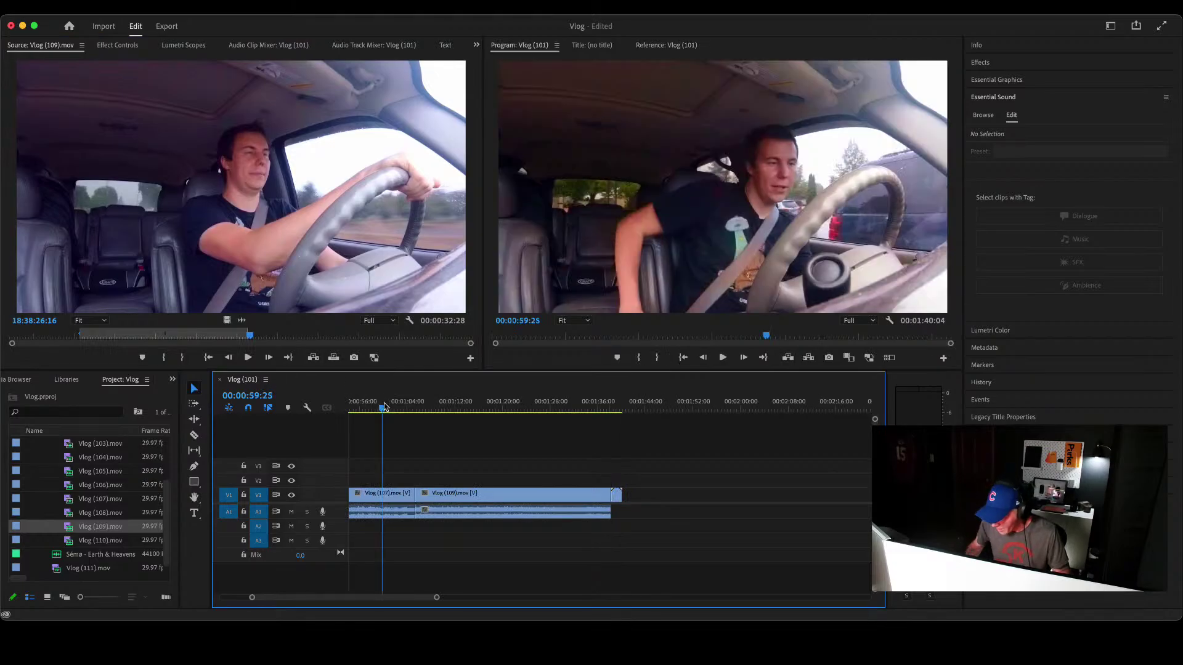
pyautogui.press('Down')
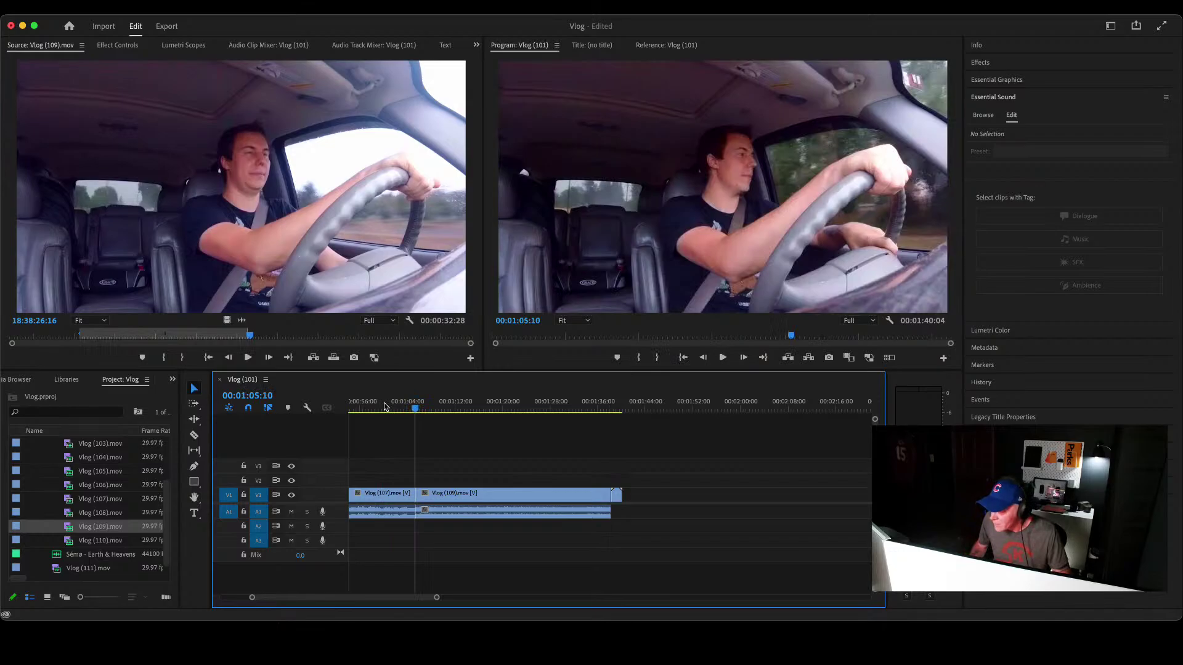
pyautogui.press('space')
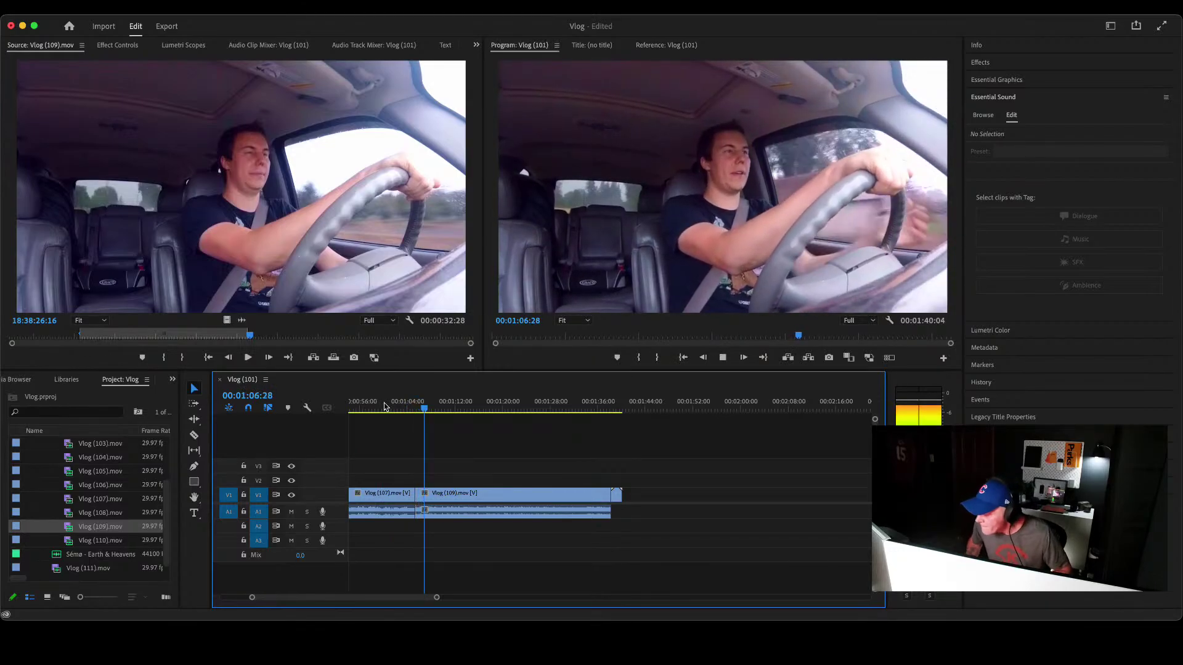
pyautogui.press('Down')
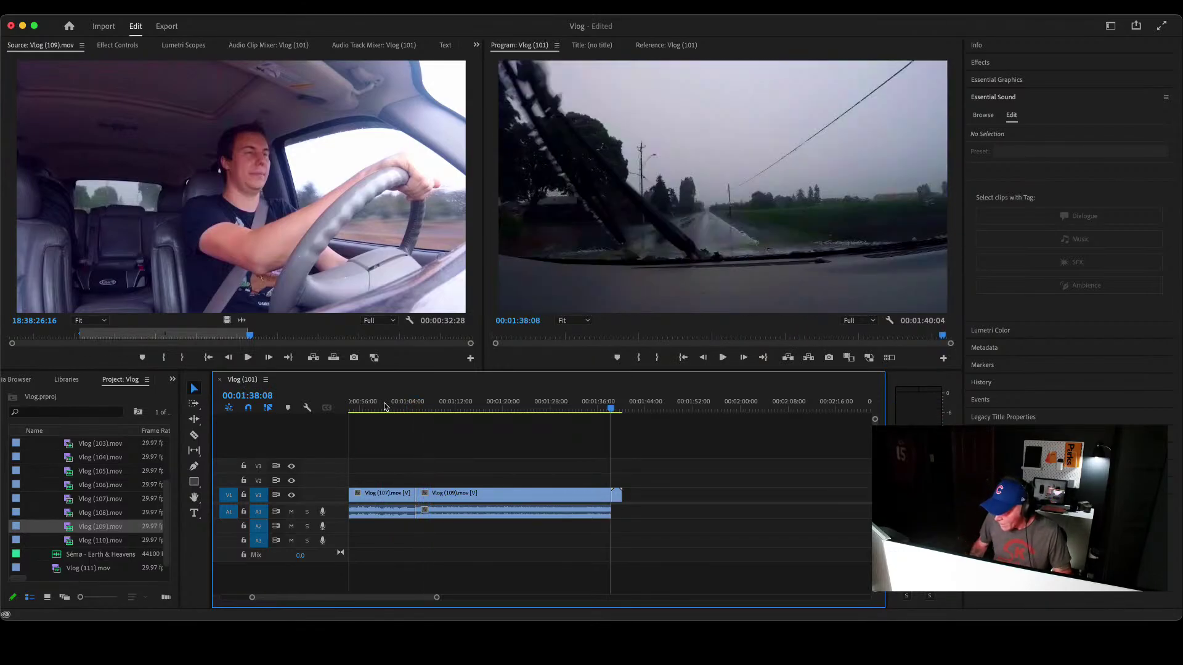
pyautogui.press('Down')
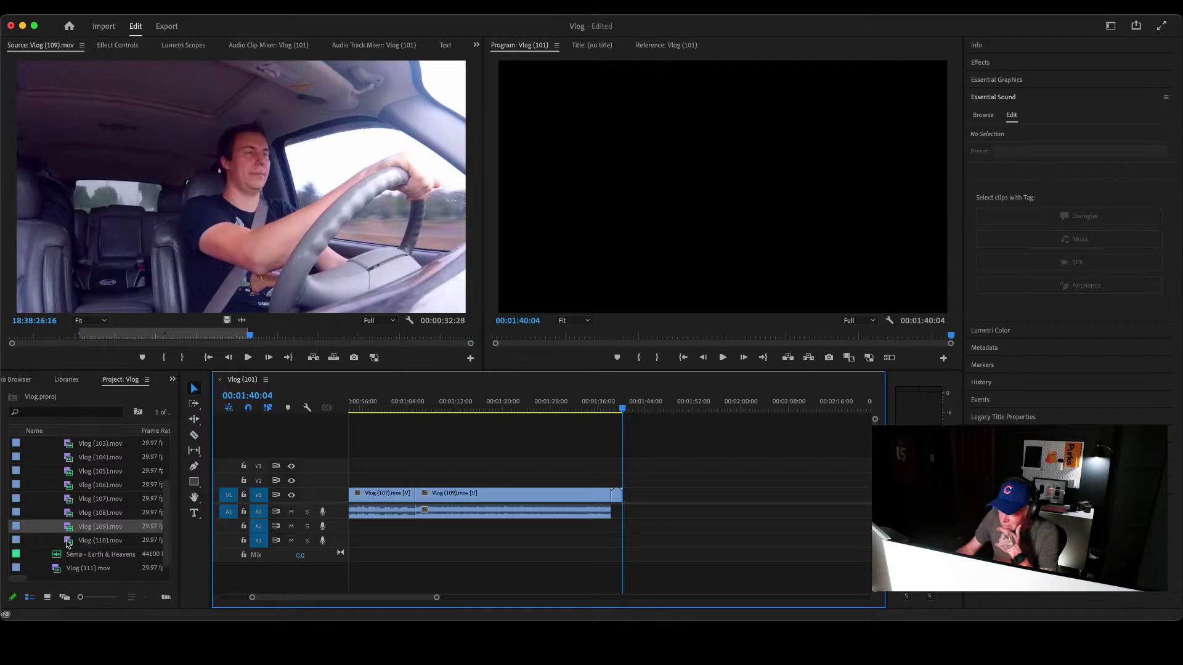
# Step: Open Vlog (110).mov as the source clip, review its opening and mark the In point at 18:41:32:28
pyautogui.doubleClick(15, 542)
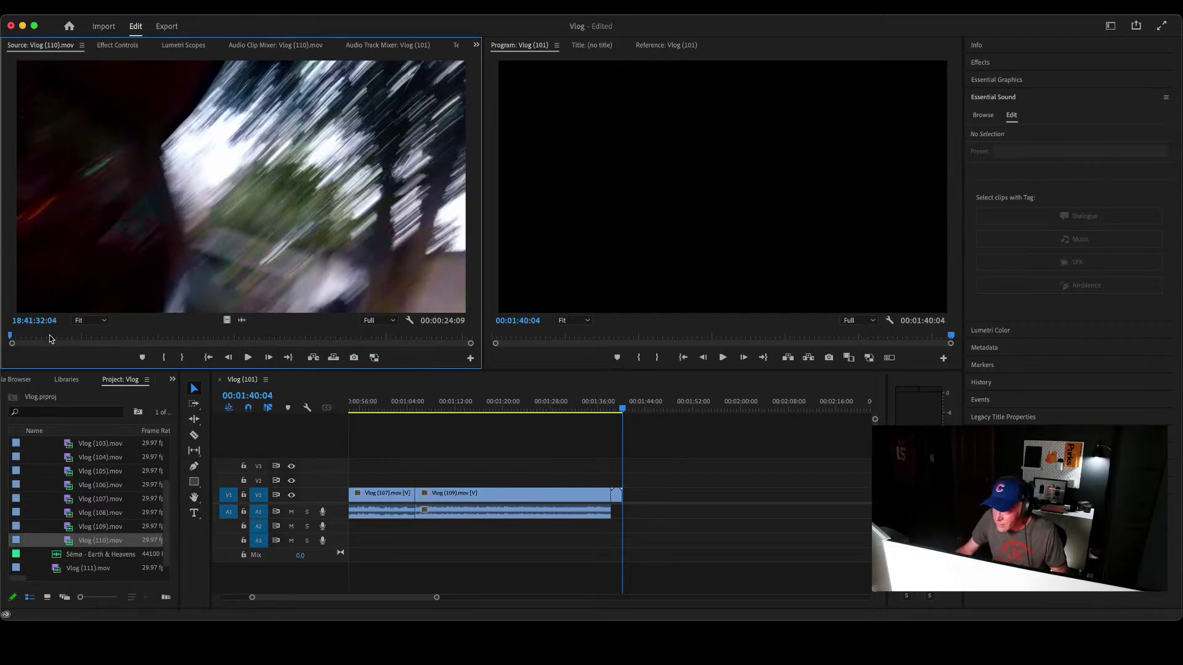
pyautogui.press('space')
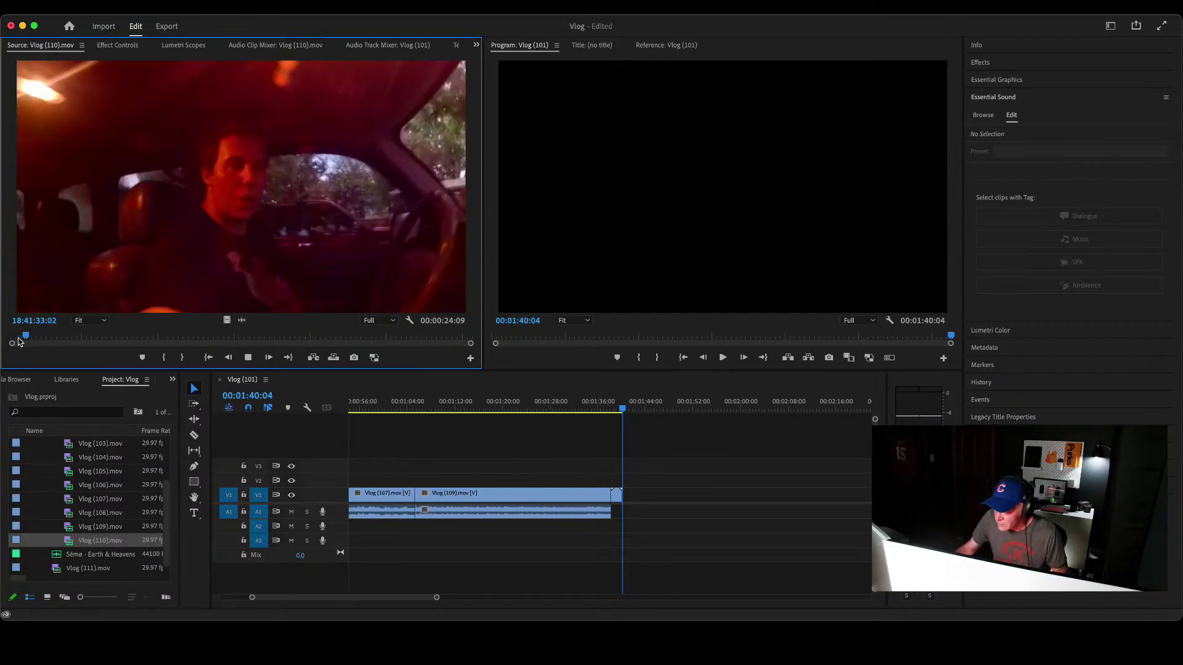
pyautogui.press('space')
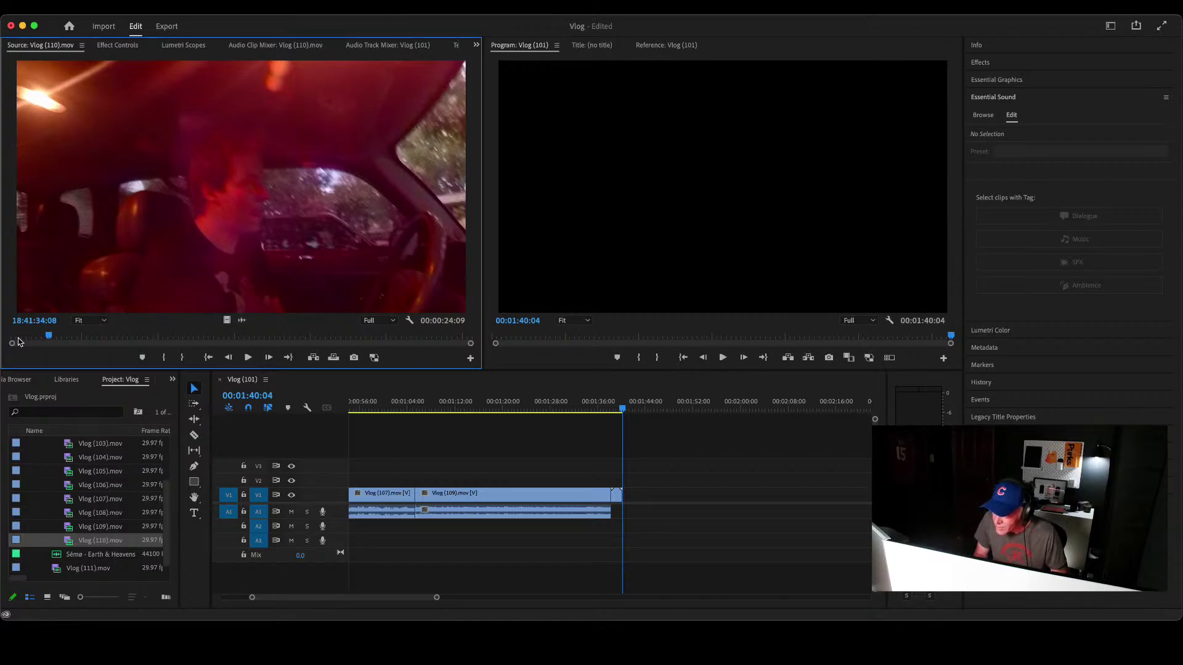
pyautogui.press('j')
pyautogui.press('k')
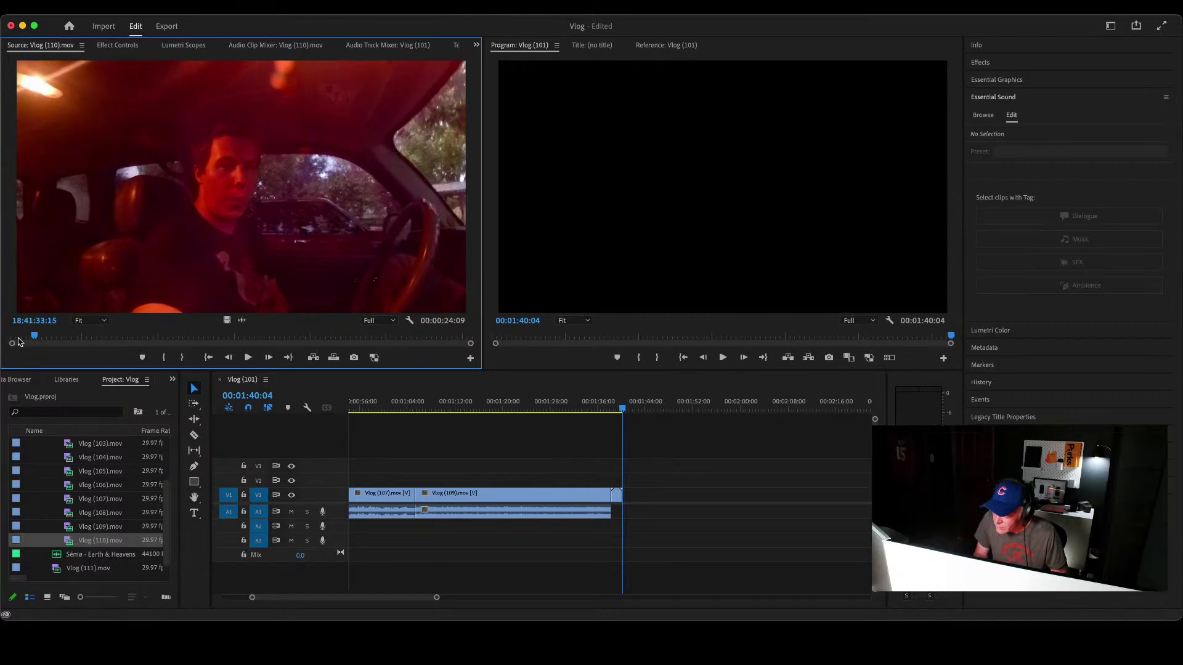
pyautogui.press('j')
pyautogui.press('k')
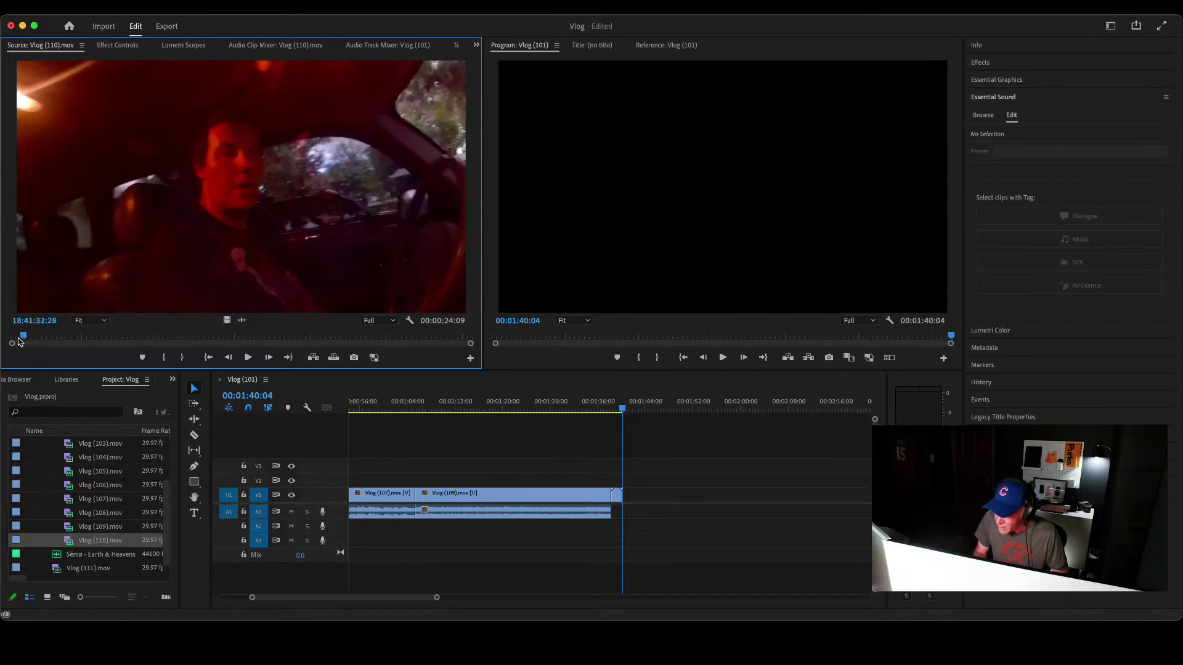
pyautogui.press('i')
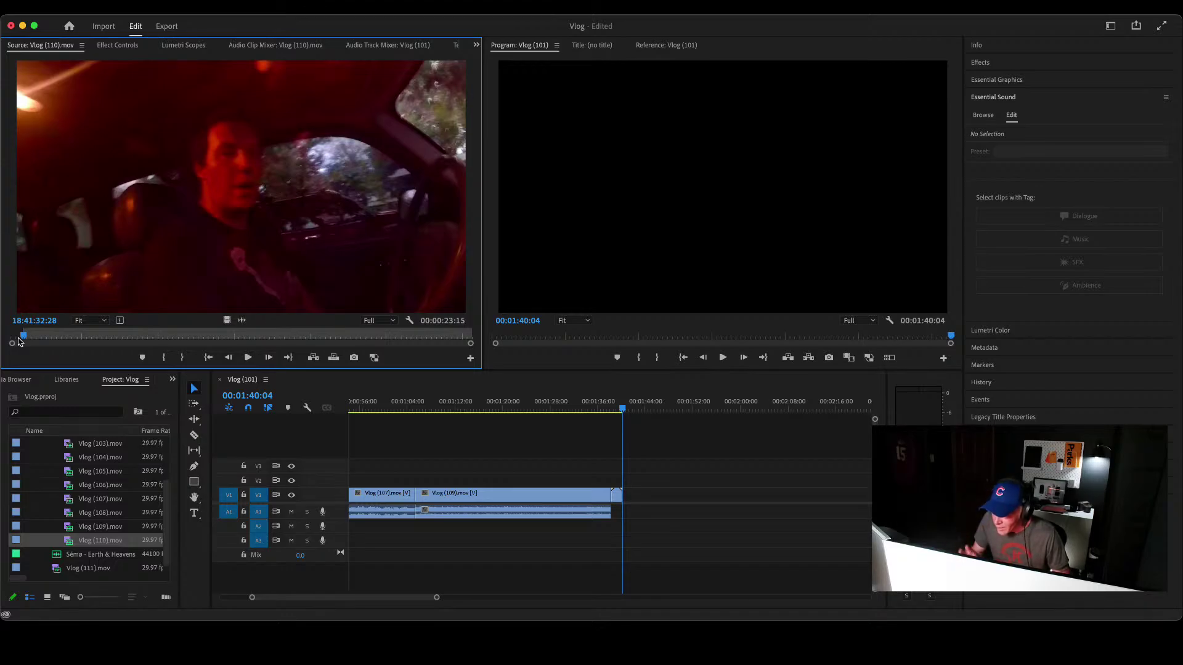
# Step: Mark the Out point of Vlog (110).mov at 18:41:36:07 and insert the section at the sequence's end
pyautogui.press('space')
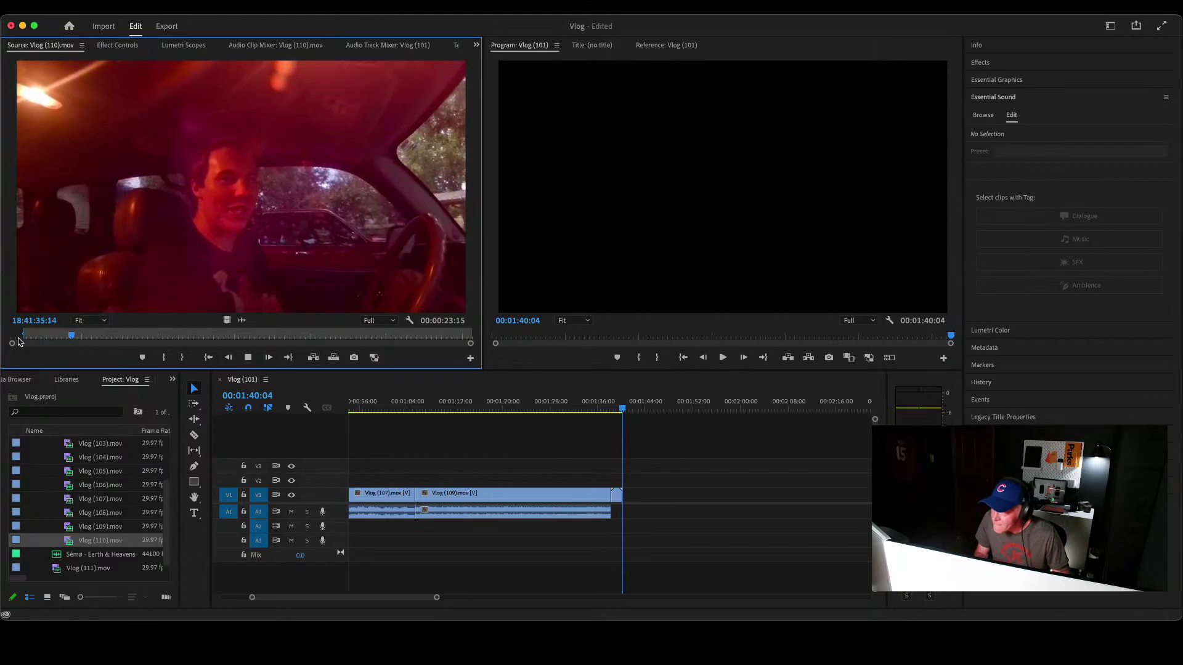
pyautogui.press('space')
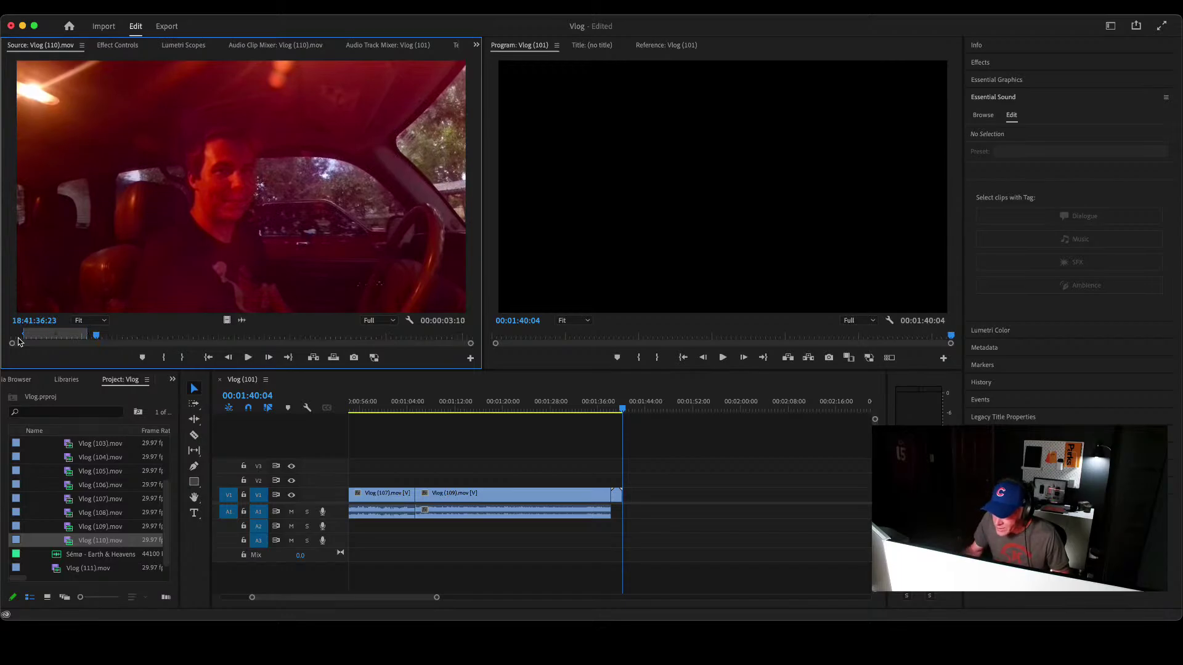
pyautogui.click(314, 360)
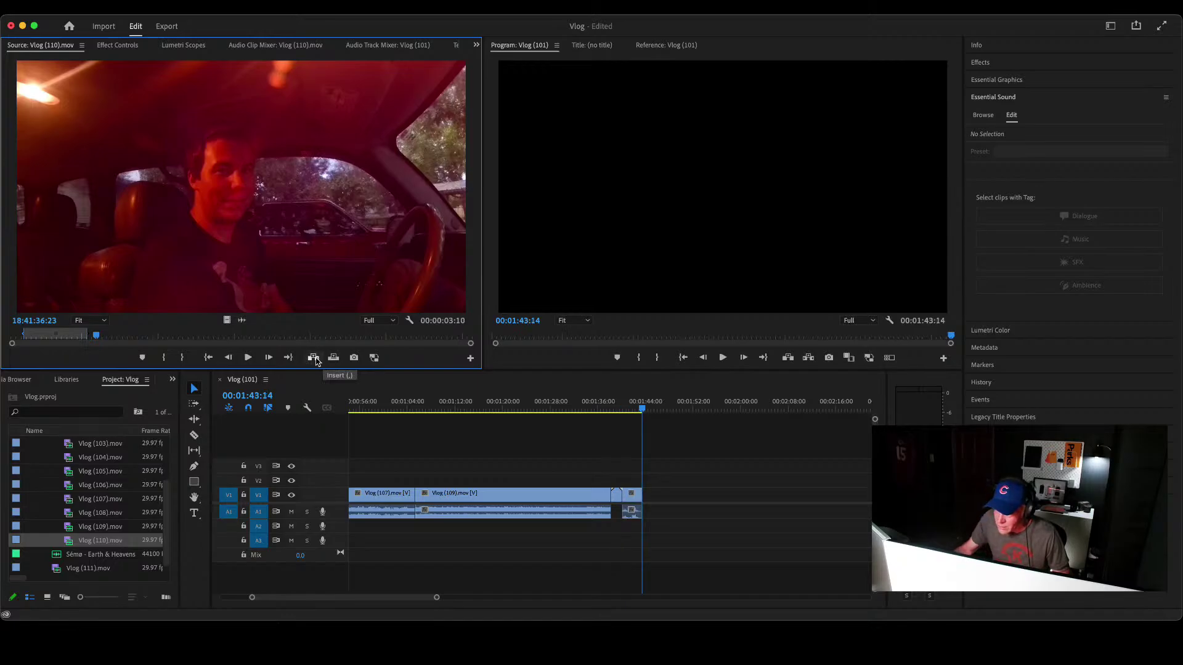
# Step: Return the sequence playhead to 00:01:40:04, the start of the inserted Vlog (110).mov section, and select that clip
pyautogui.press('j')
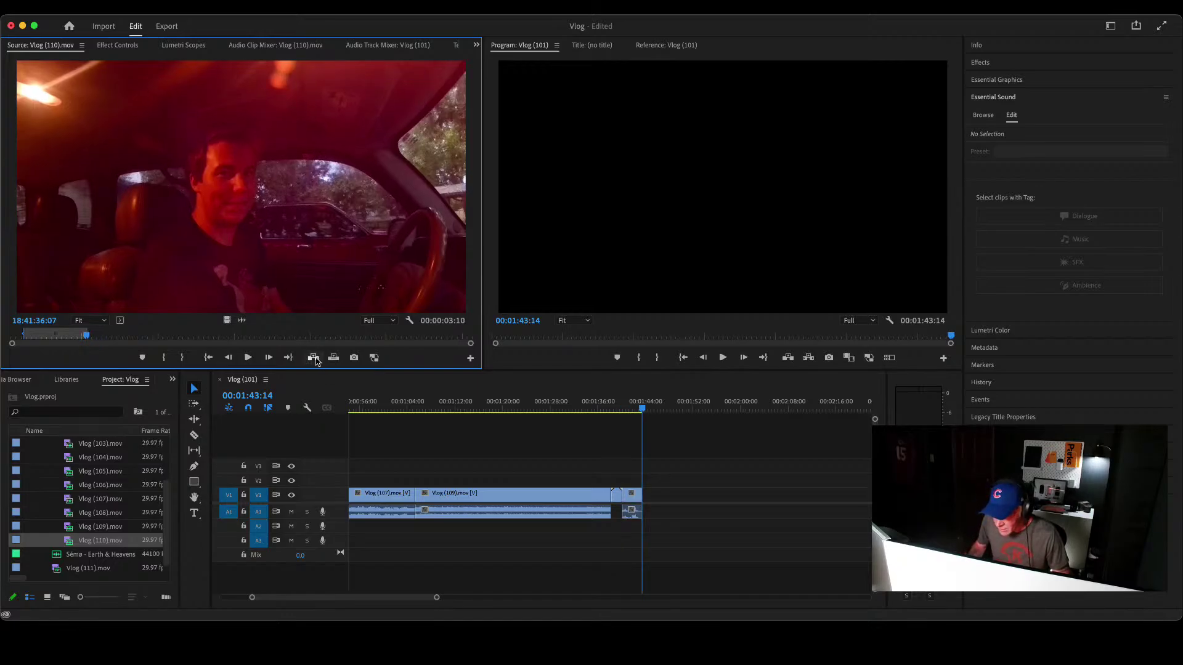
pyautogui.hotkey('shift', '3')
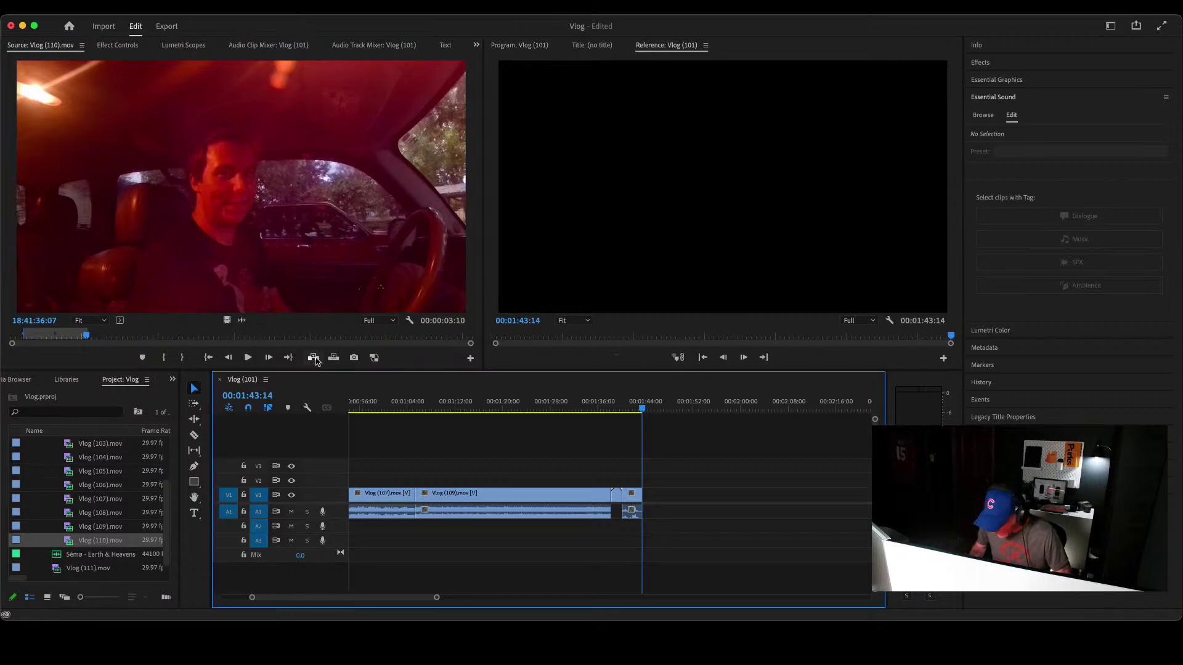
pyautogui.press('Up')
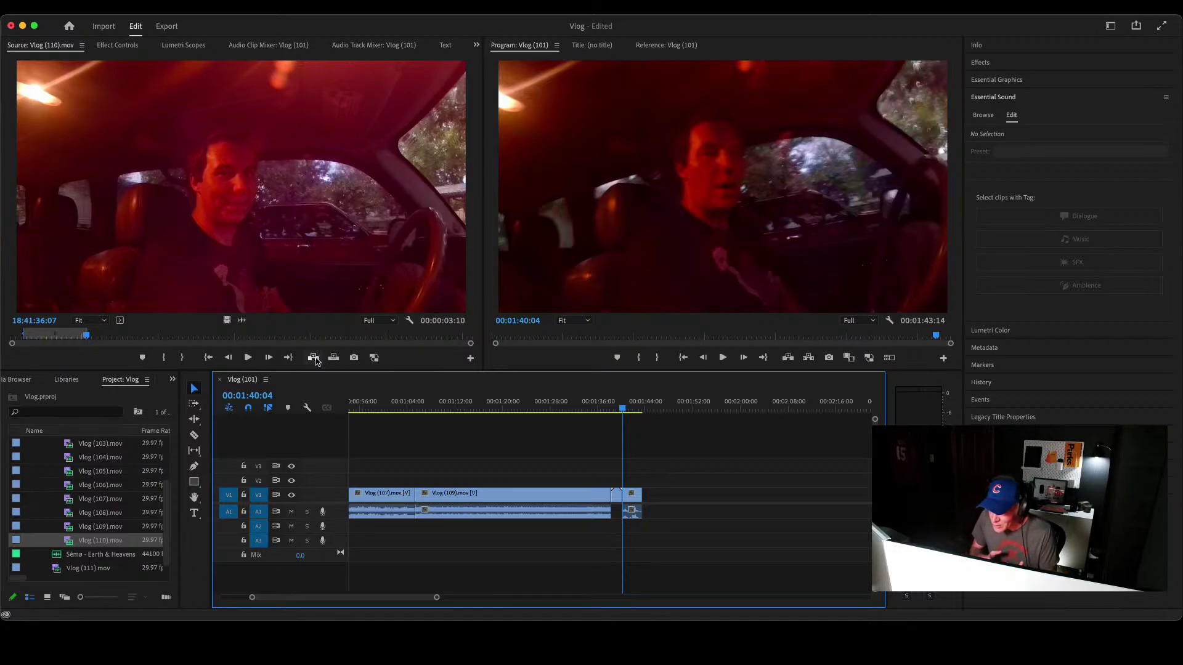
pyautogui.click(631, 497)
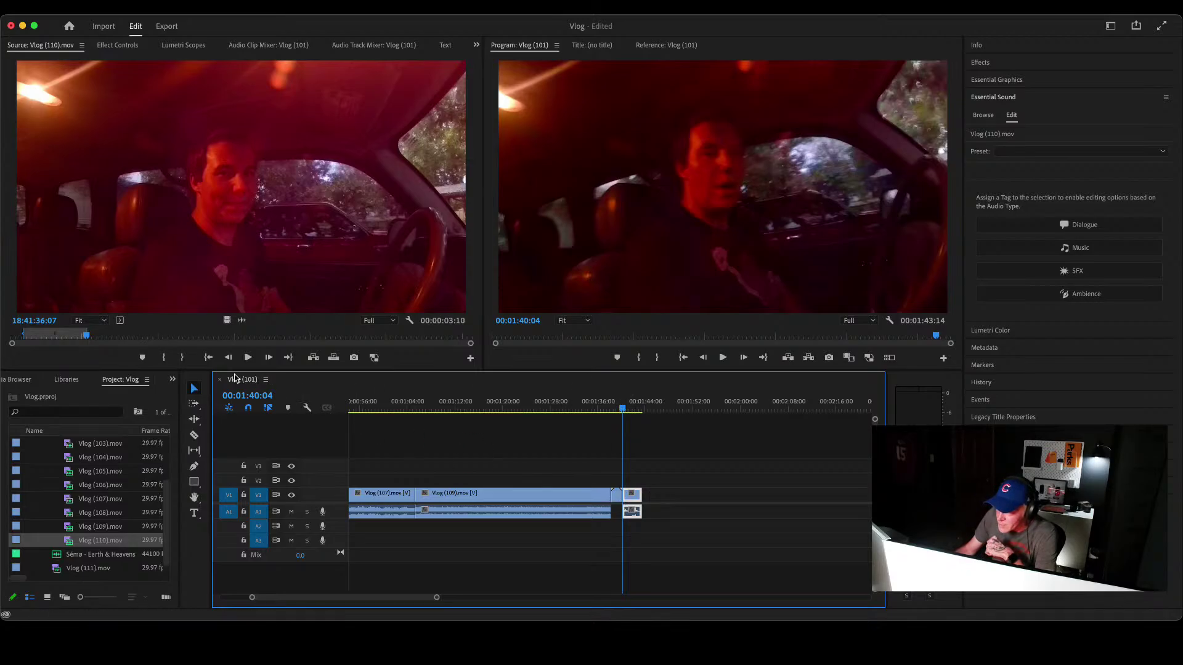
# Step: Scan the rest of the Vlog (110).mov source, including the dashboard shot, and move its Out point to 18:41:53:25
pyautogui.click(116, 335)
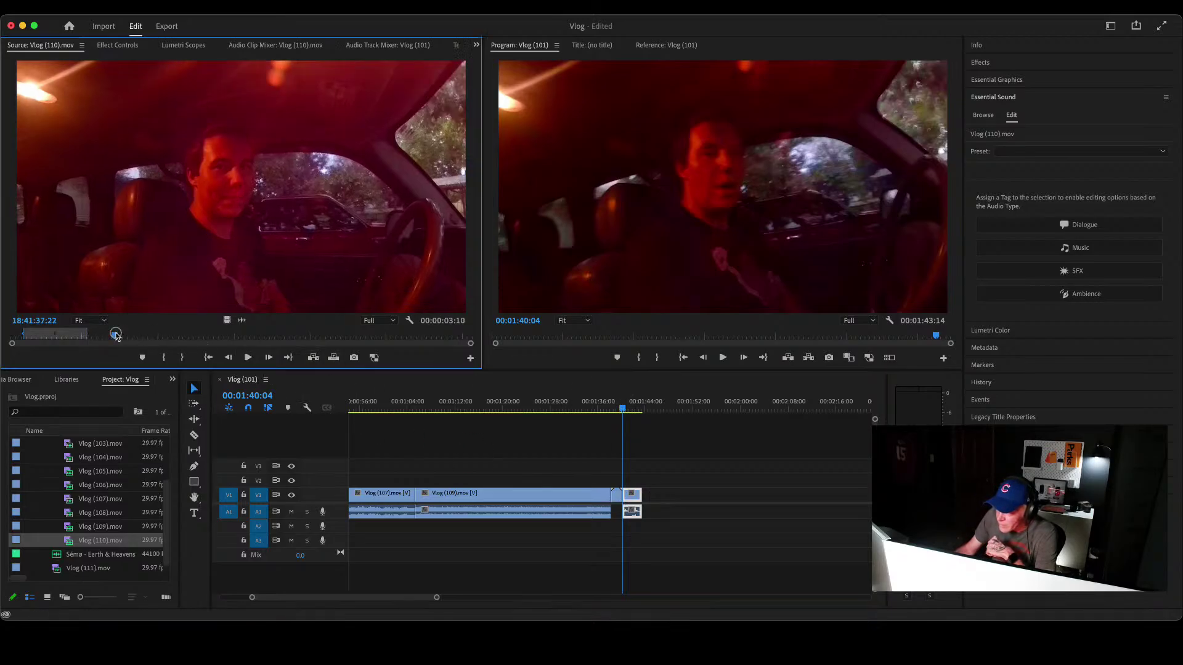
pyautogui.click(212, 337)
pyautogui.moveTo(212, 337); pyautogui.dragTo(346, 338)
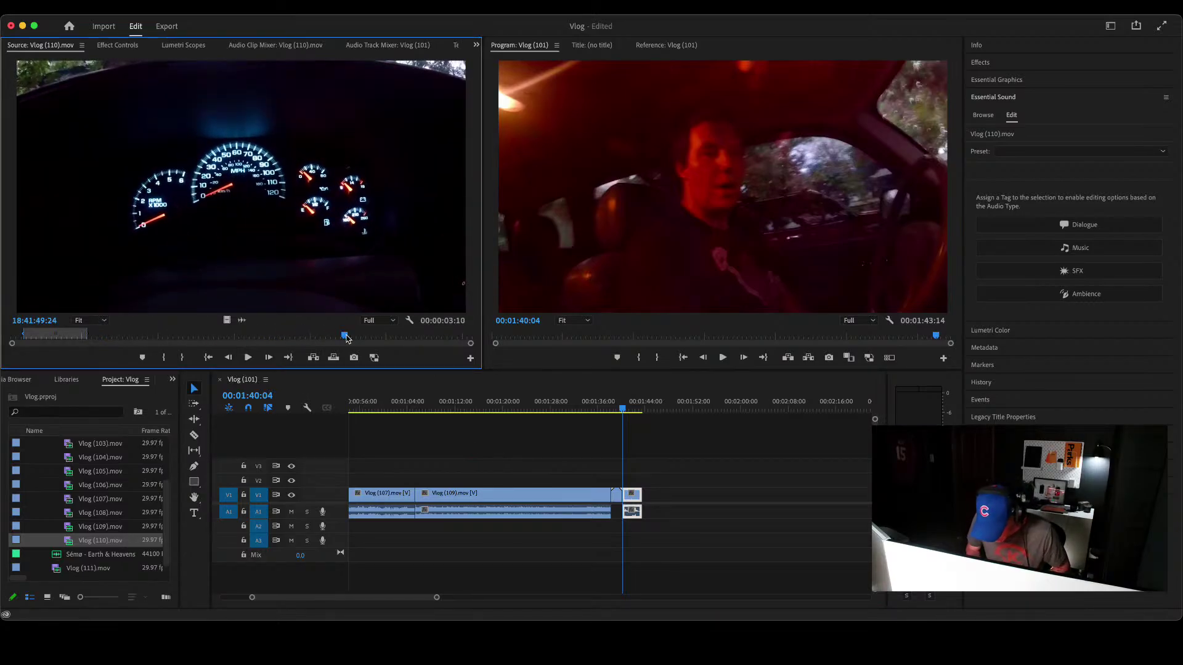
pyautogui.press('space')
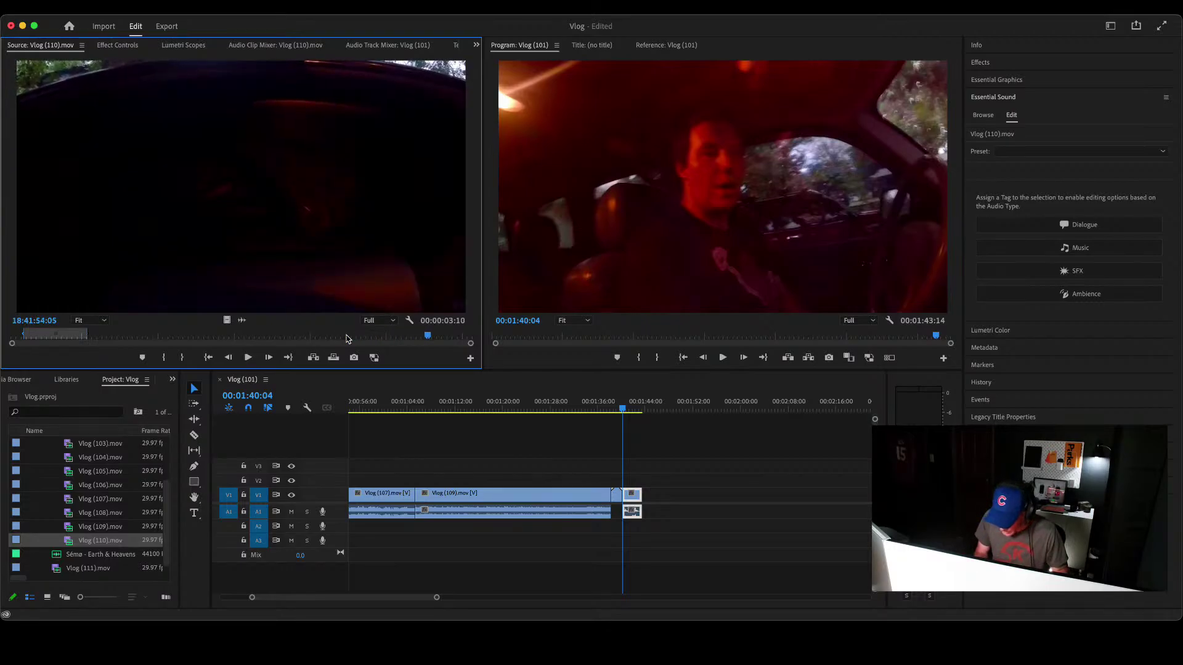
pyautogui.hotkey('shift', 'Left')
pyautogui.hotkey('shift', 'Left')
pyautogui.press('o')
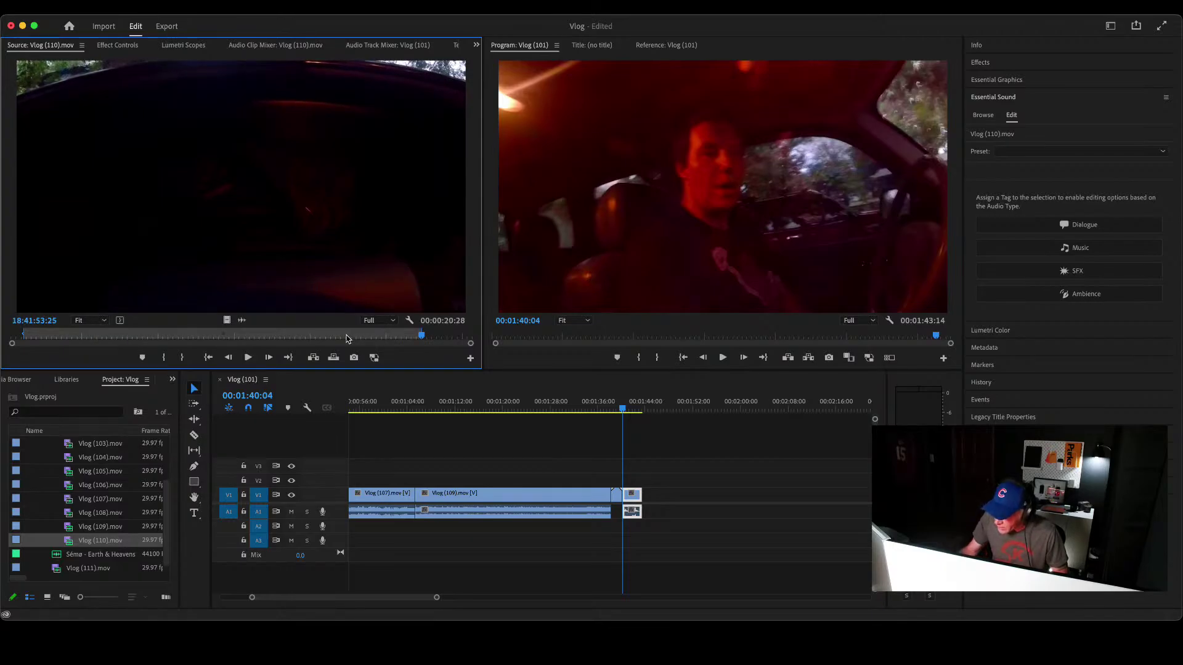
# Step: Play the dashboard shot in the Vlog (110).mov source and advance frame by frame to check where it ends before the Out point
pyautogui.click(346, 336)
pyautogui.press('space')
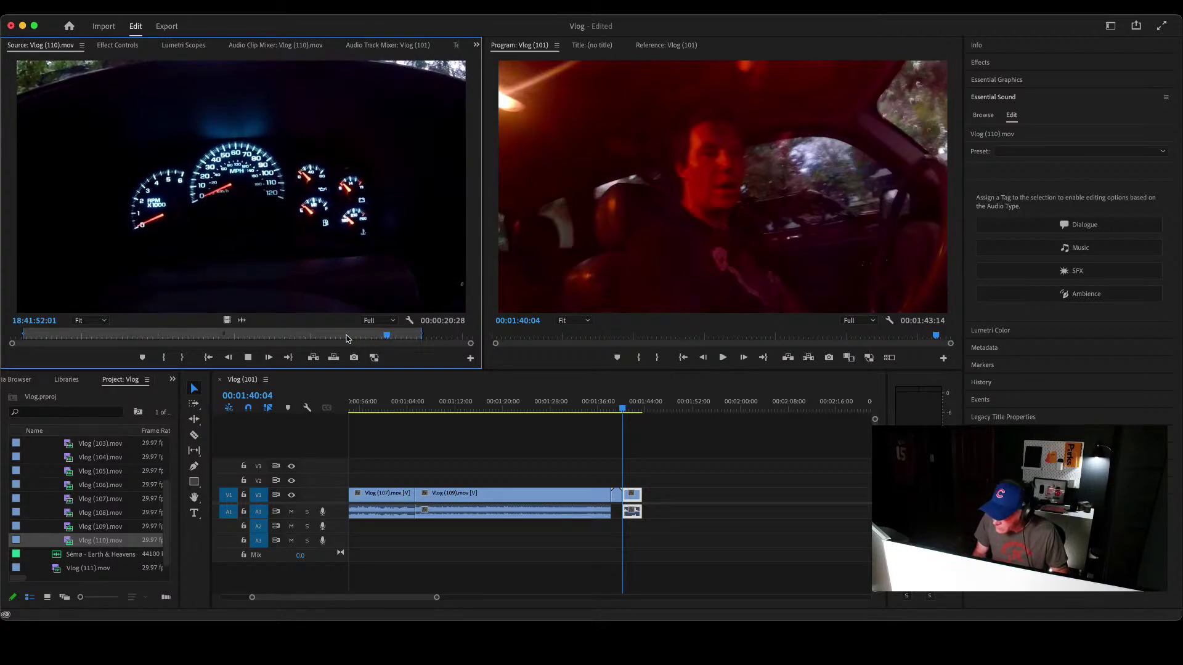
pyautogui.press('space')
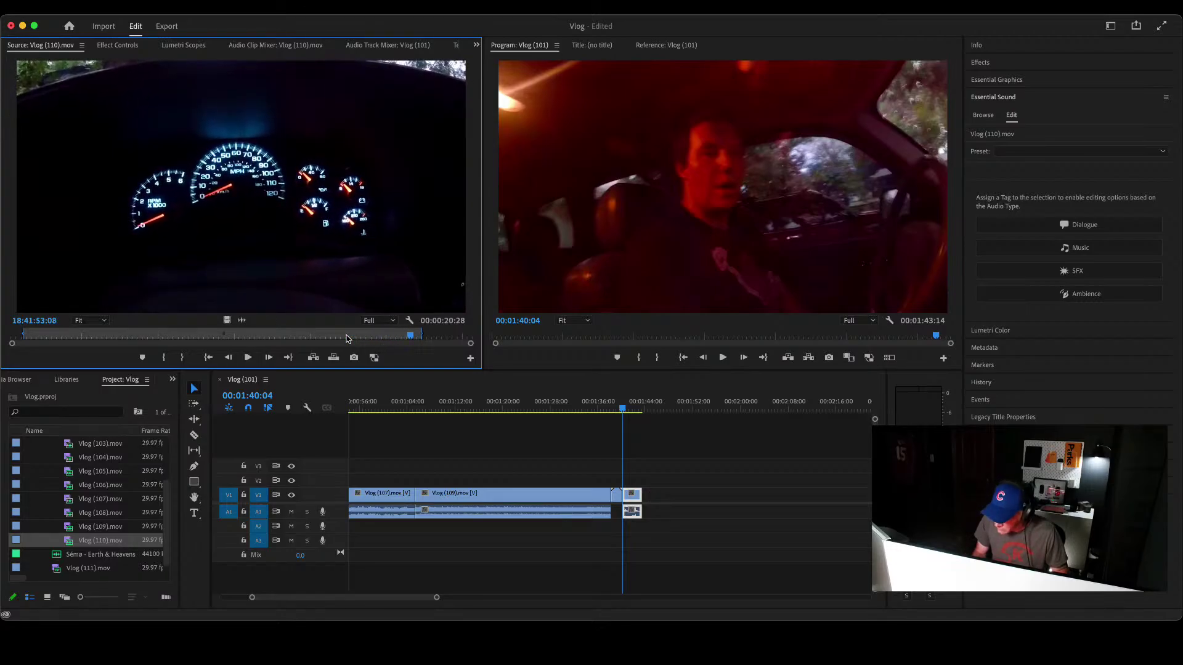
pyautogui.press('Right')
pyautogui.press('Right')
pyautogui.press('Right')
pyautogui.press('Right')
pyautogui.press('Right')
pyautogui.press('Right')
pyautogui.press('Right')
pyautogui.press('Right')
pyautogui.press('Right')
pyautogui.press('Right')
pyautogui.press('Right')
pyautogui.press('Right')
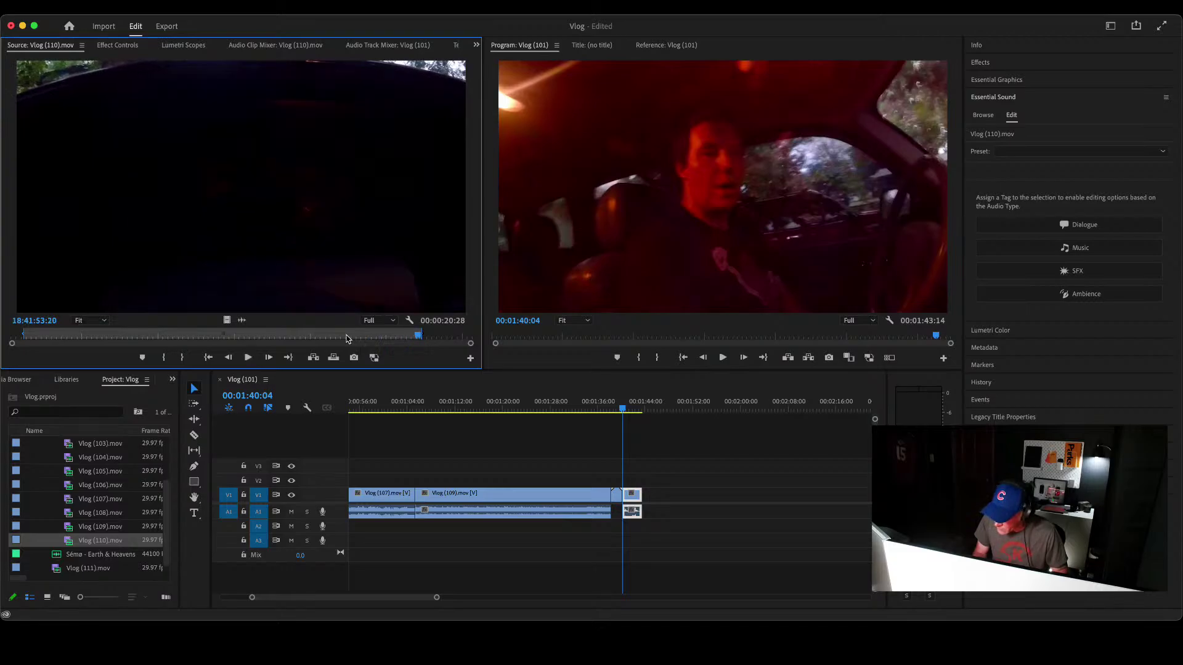
# Step: Mark the In point of Vlog (110).mov at 18:41:52:15 and insert the dashboard section at 00:01:40:04, before the talking shot
pyautogui.hotkey('shift', 'Left')
pyautogui.hotkey('shift', 'Left')
pyautogui.hotkey('shift', 'Left')
pyautogui.hotkey('shift', 'Left')
pyautogui.hotkey('shift', 'Left')
pyautogui.hotkey('shift', 'Left')
pyautogui.hotkey('shift', 'Left')
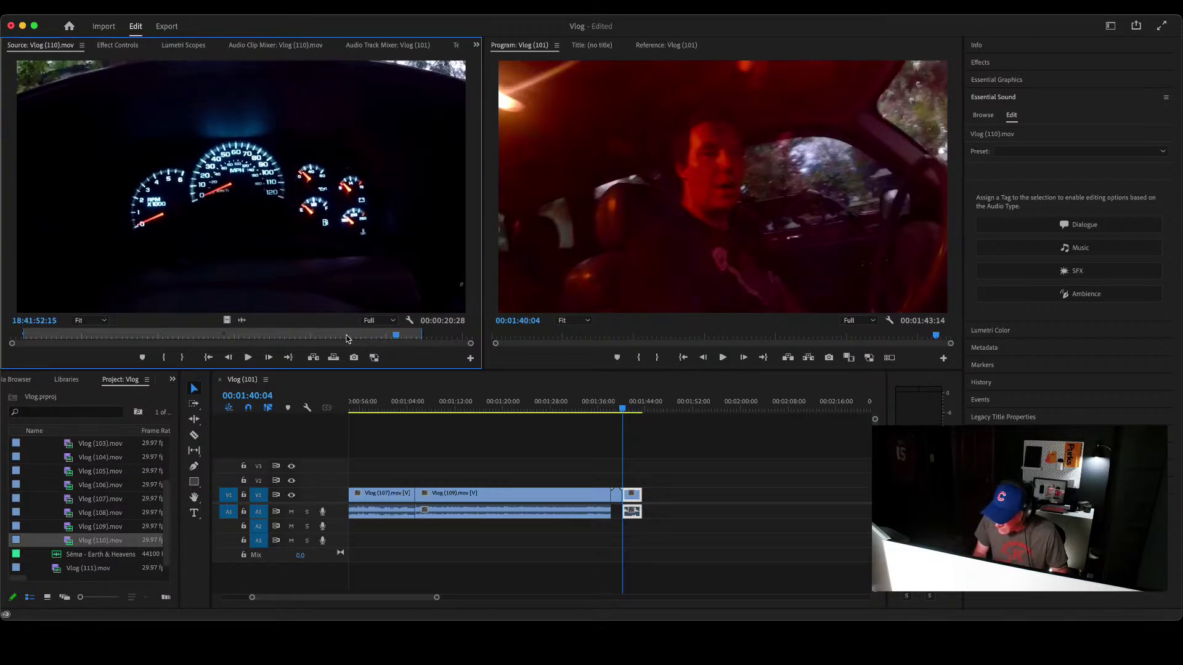
pyautogui.press('i')
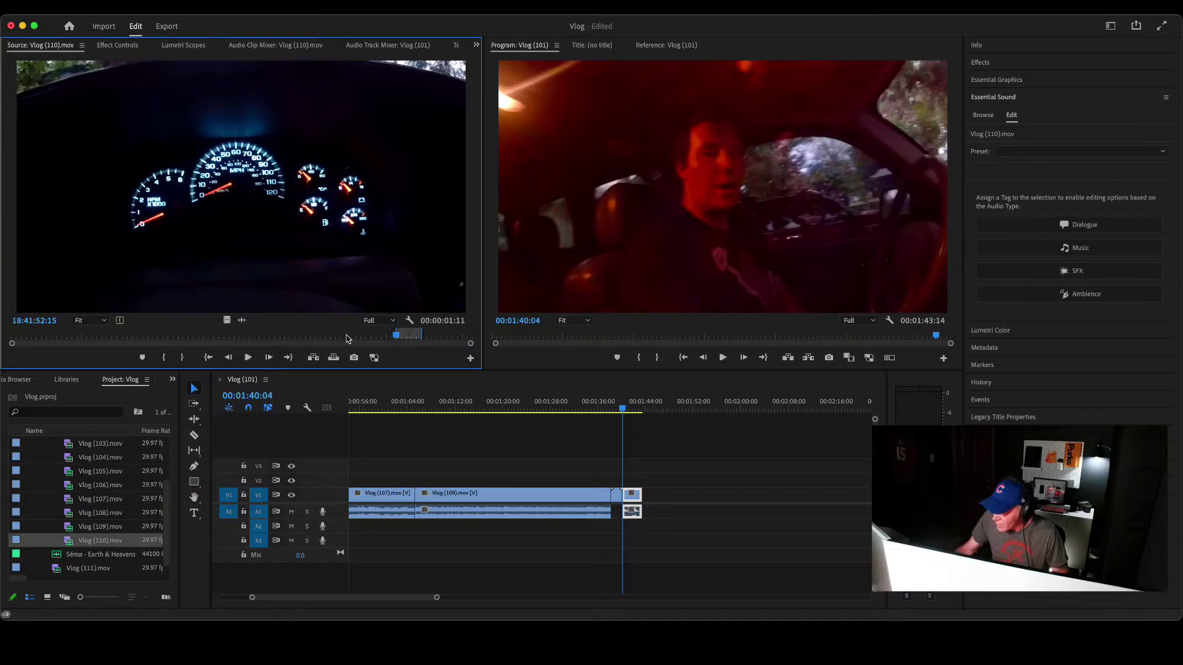
pyautogui.click(314, 357)
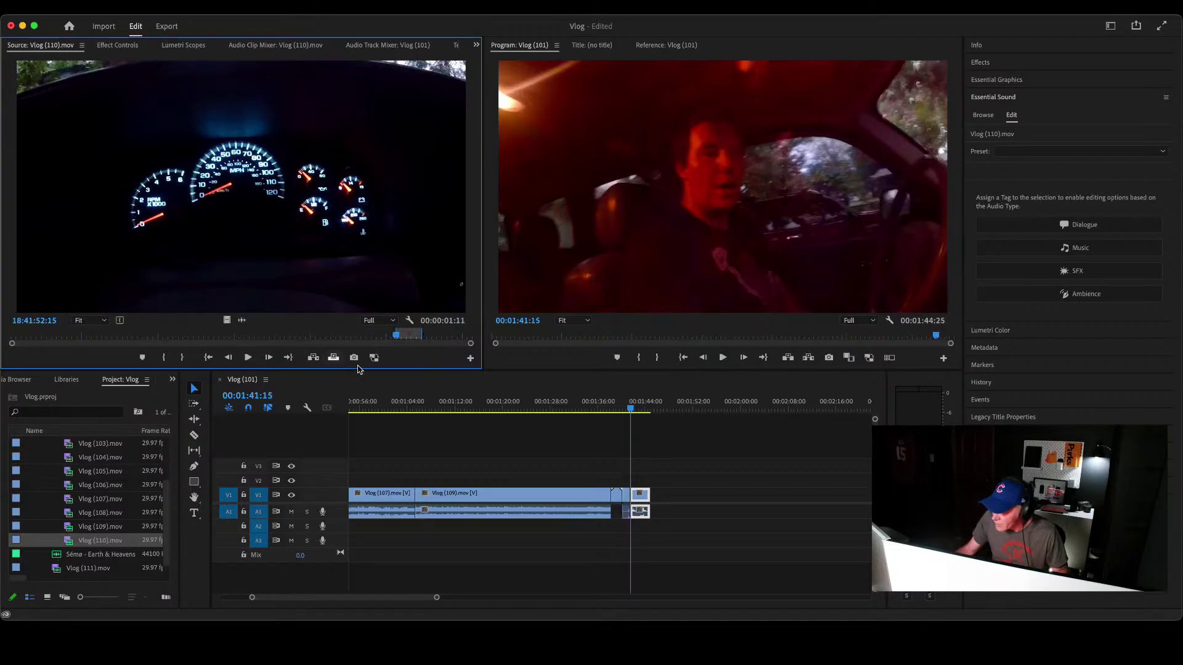
# Step: Play the sequence from 00:01:32:14 through its end to check the inserted dashboard shot, and clear the clip selection
pyautogui.click(577, 410)
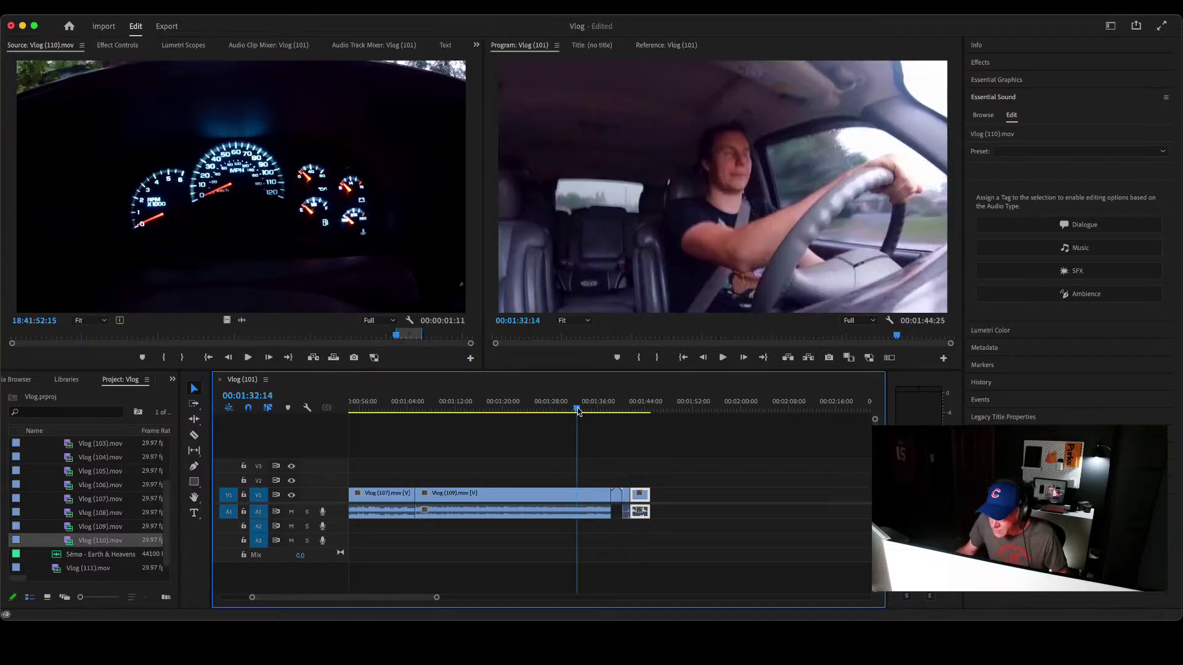
pyautogui.press('space')
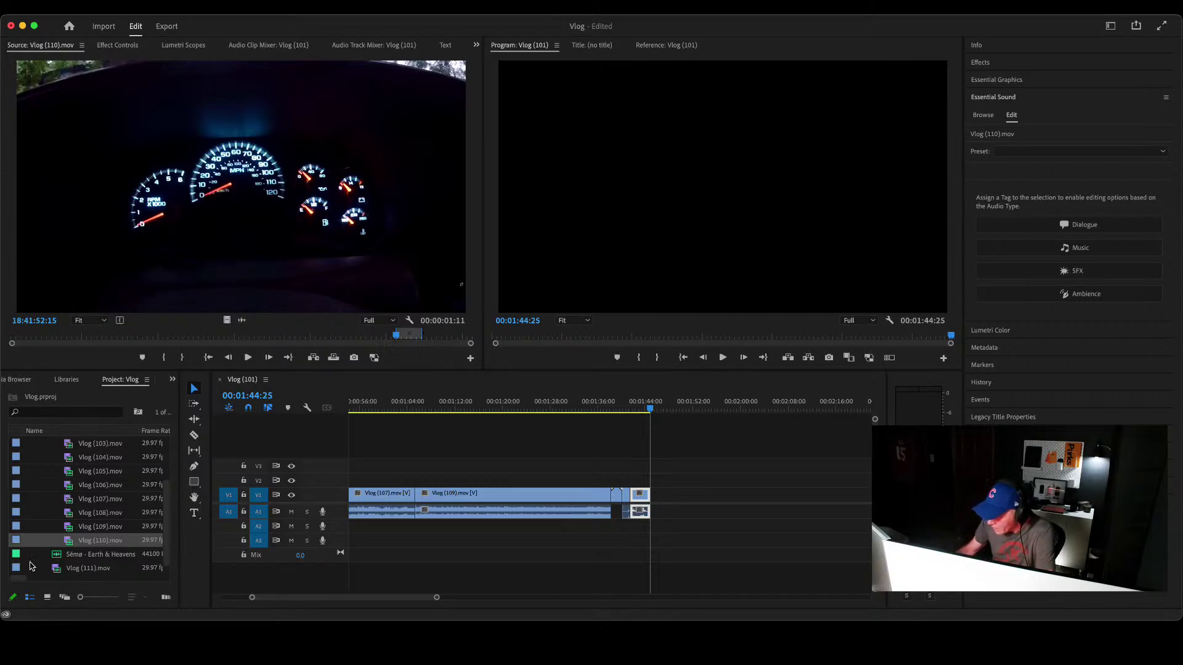
pyautogui.click(700, 448)
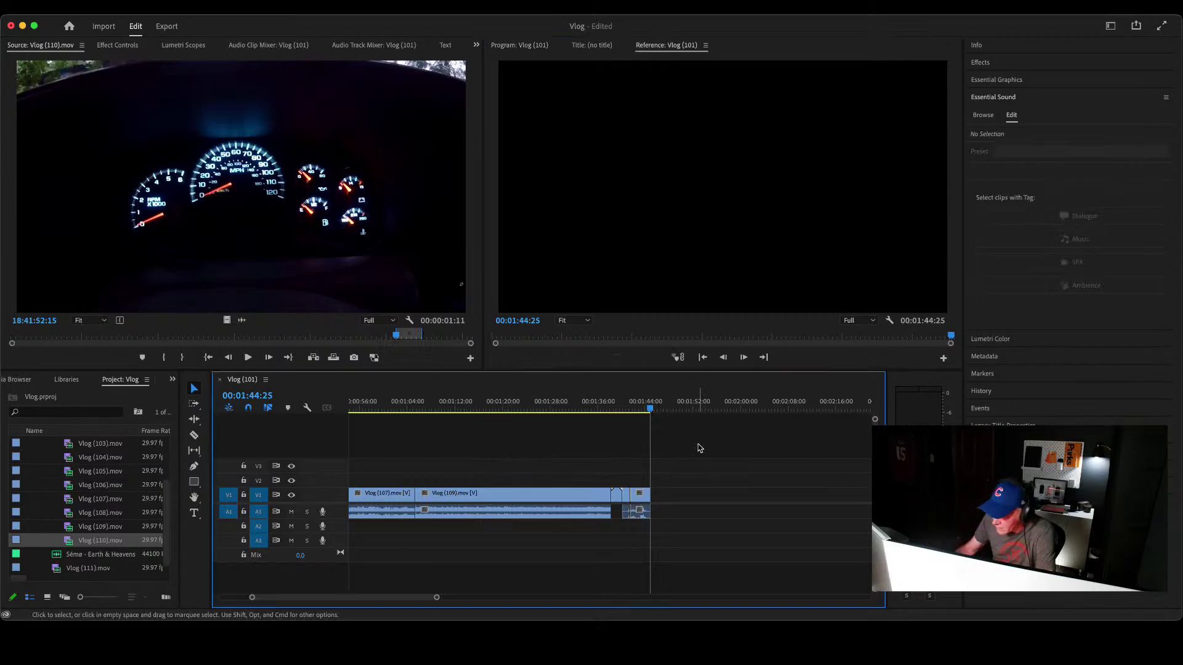
# Step: Open Vlog (111).mov as the source clip and mark the In point at 18:42:26:28, on the puddle shot
pyautogui.doubleClick(55, 569)
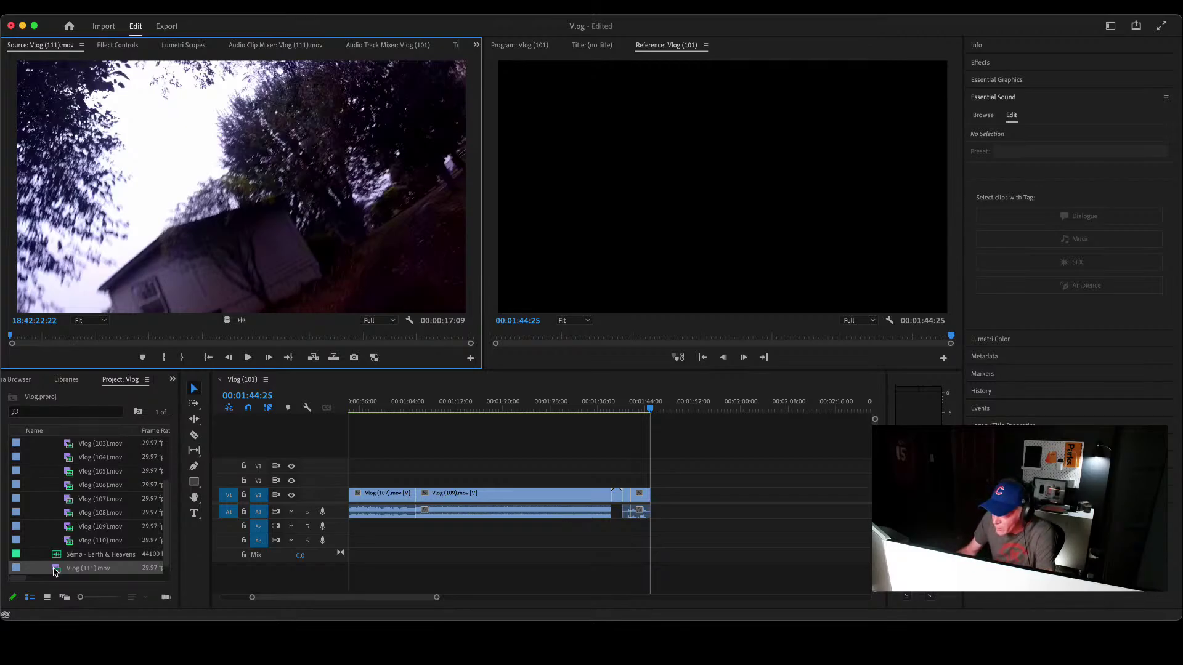
pyautogui.click(96, 339)
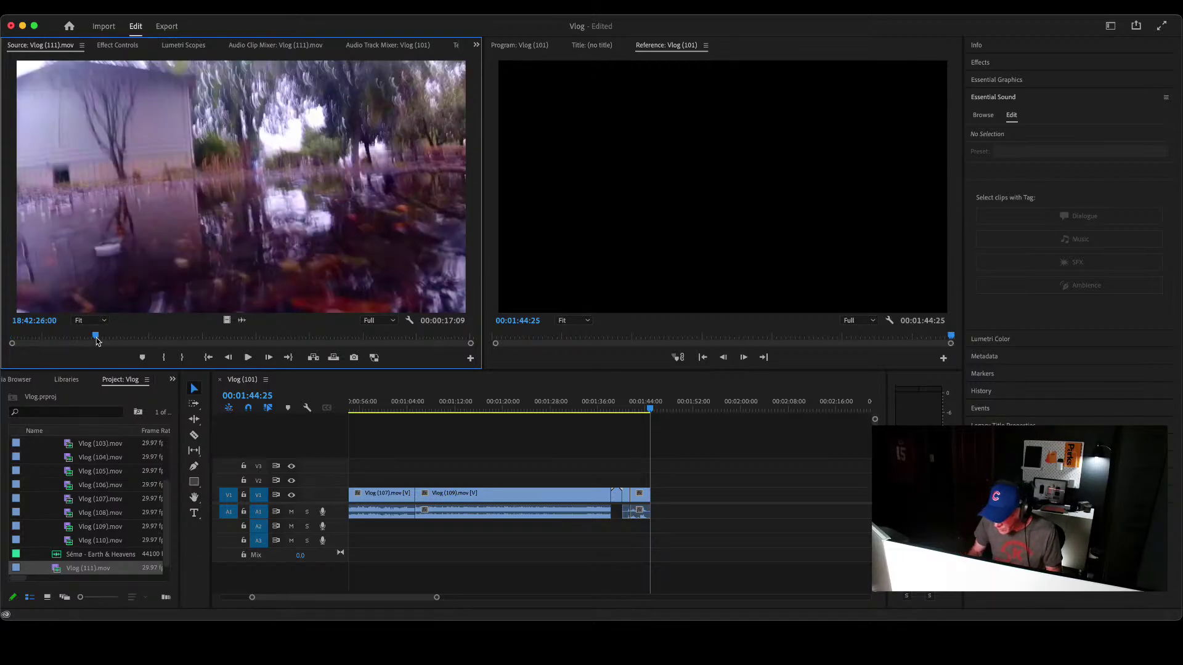
pyautogui.press('space')
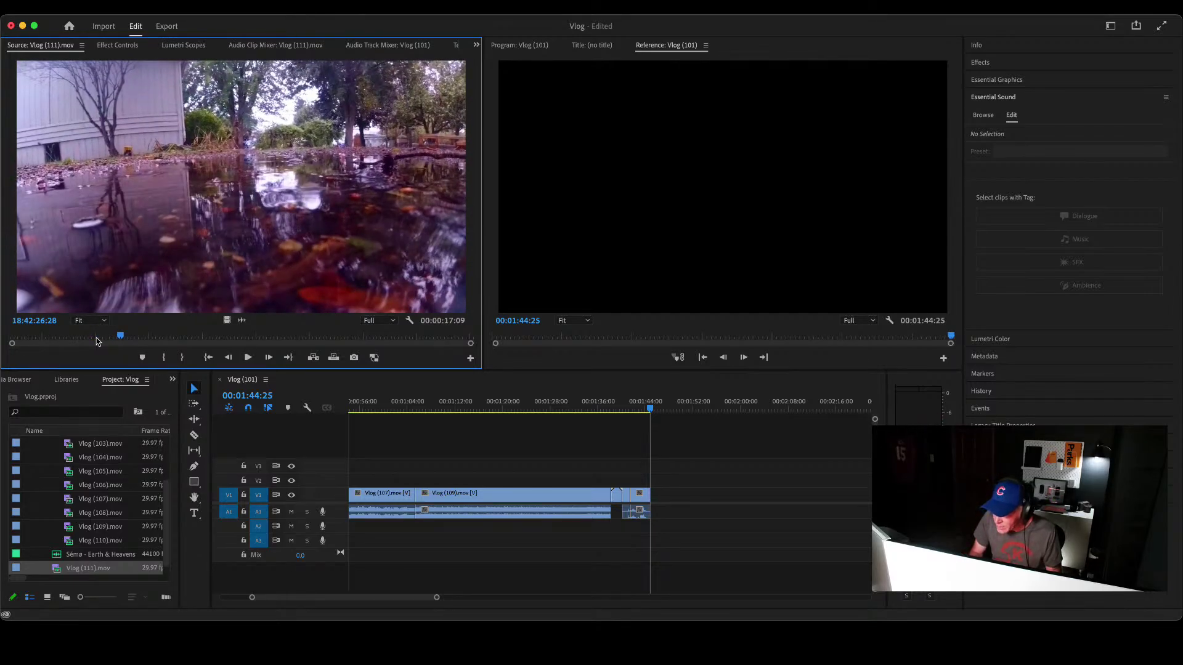
pyautogui.press('i')
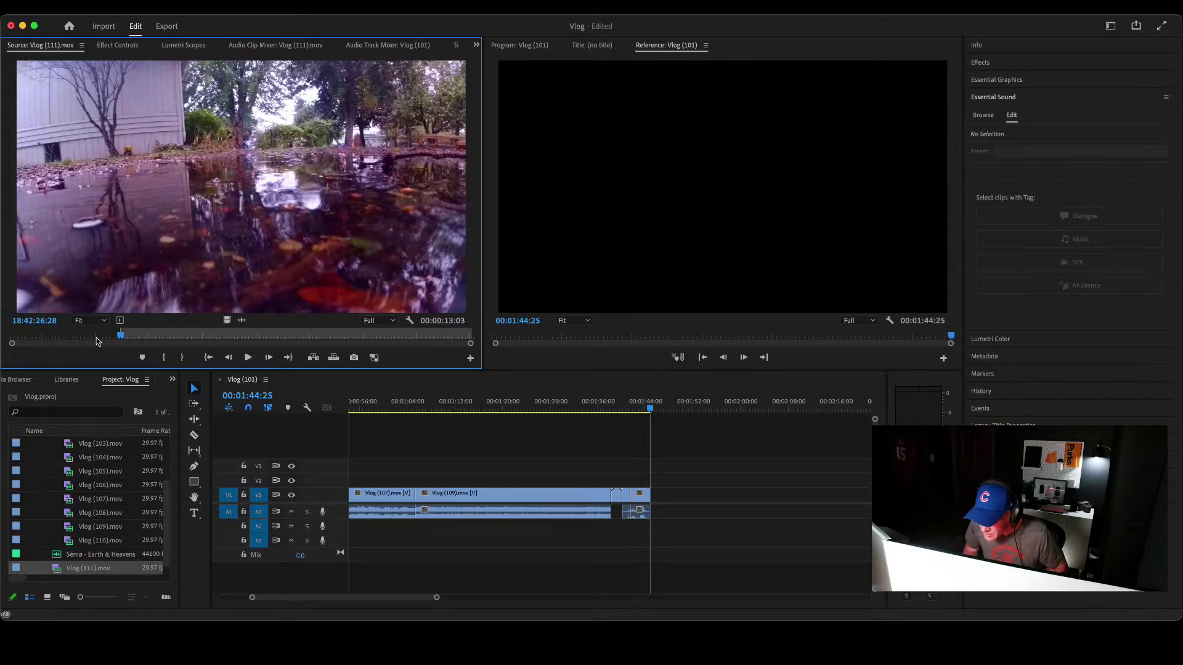
# Step: Mark the Out point of Vlog (111).mov for a 00:00:04:26 section and insert it at the sequence's end
pyautogui.press('space')
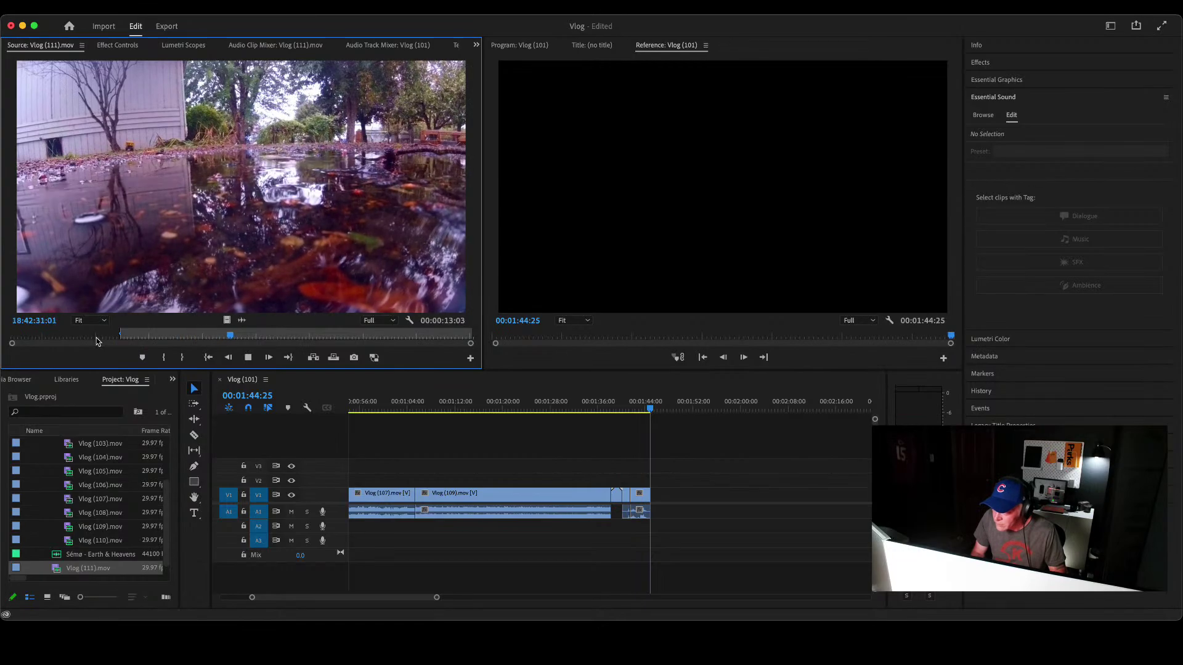
pyautogui.press('o')
pyautogui.press('space')
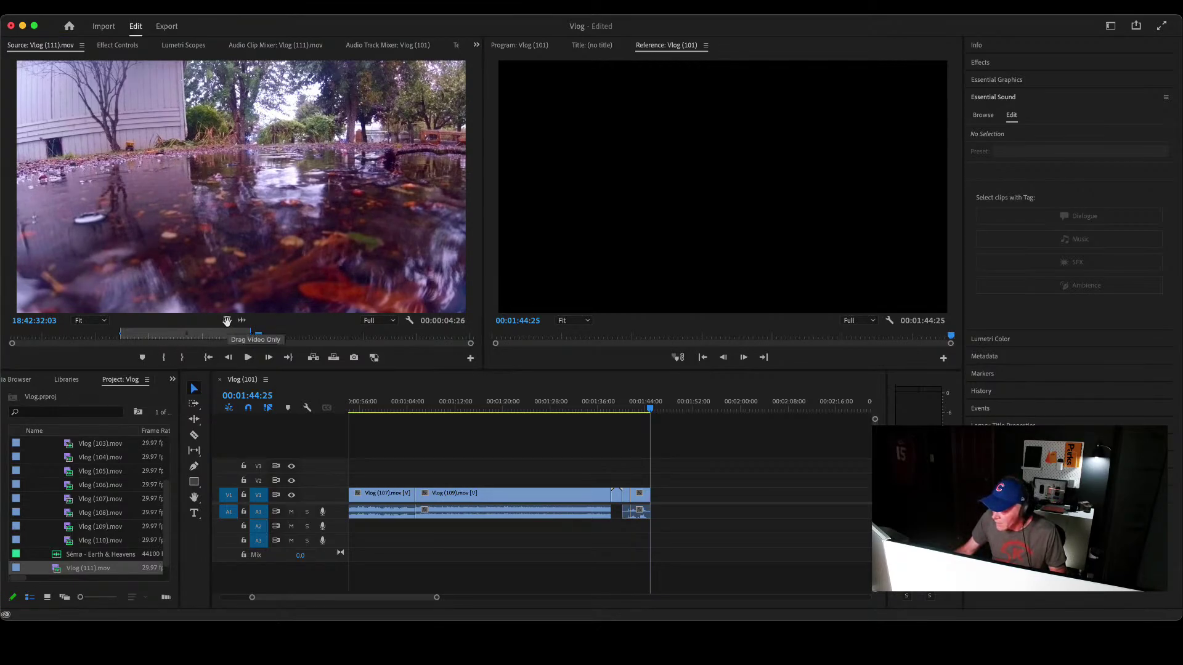
pyautogui.click(314, 358)
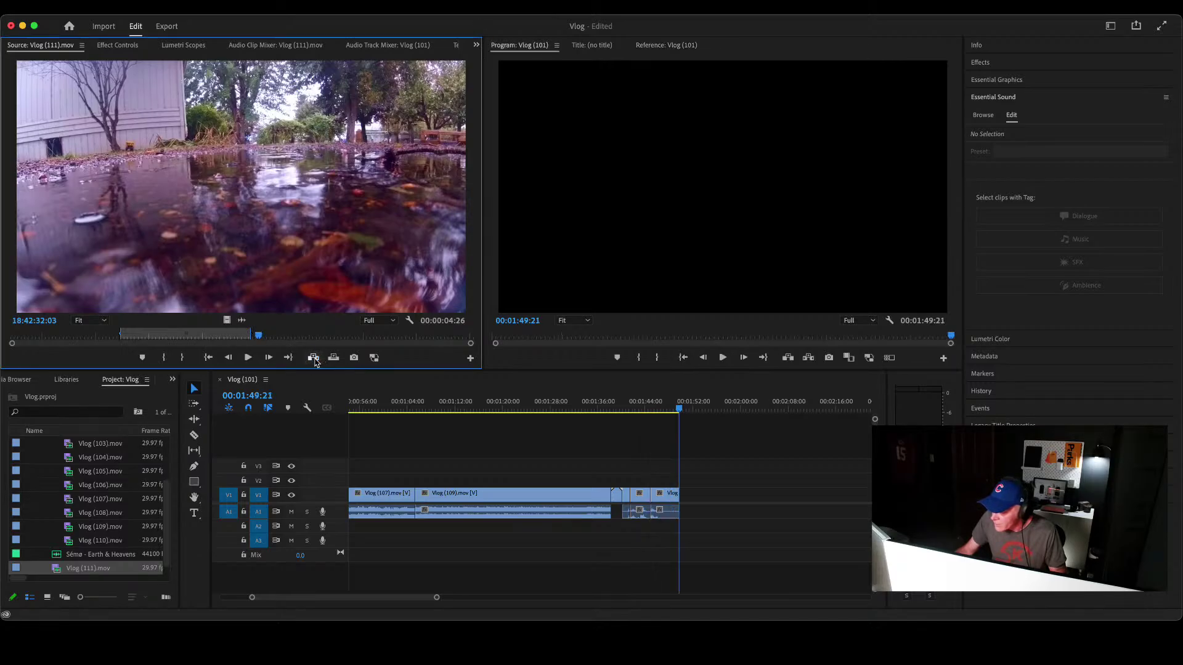
# Step: Return the playhead to the sequence start and place only the video of the Vlog (111).mov section on V2 at 00:00:00:00
pyautogui.click(417, 409)
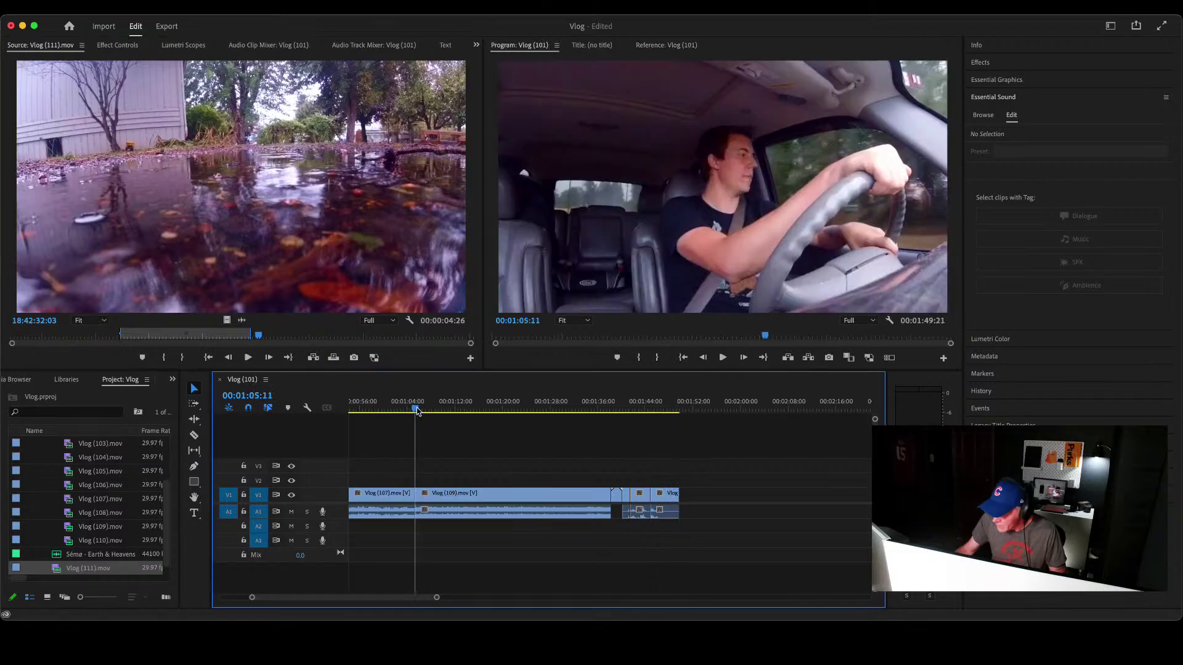
pyautogui.press('Home')
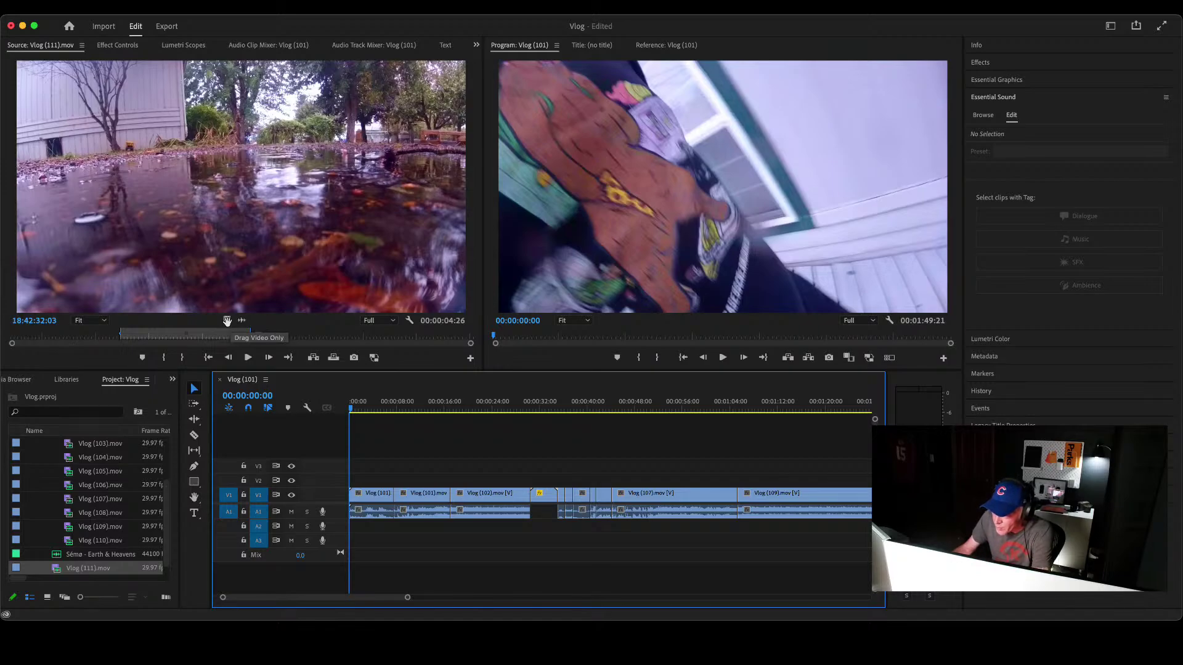
pyautogui.moveTo(227, 321); pyautogui.dragTo(352, 481)
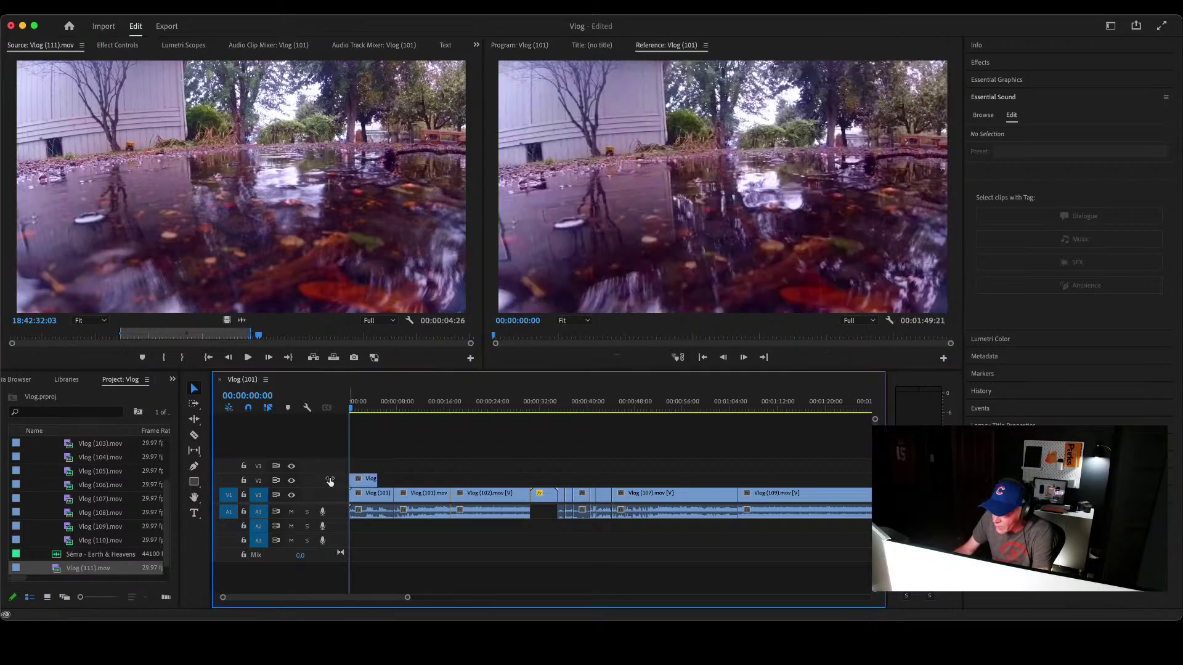
# Step: Enlarge the timeline around the sequence's opening and expand the audio track heights to show the waveforms in detail
pyautogui.click(381, 407)
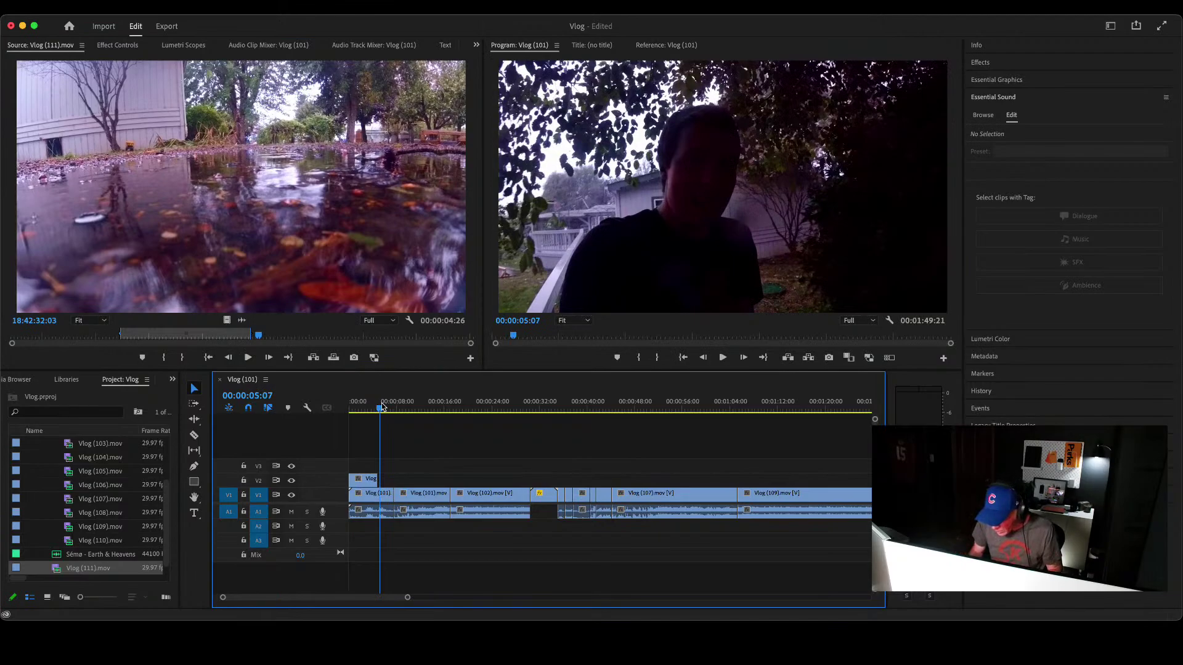
pyautogui.press('=')
pyautogui.press('=')
pyautogui.press('=')
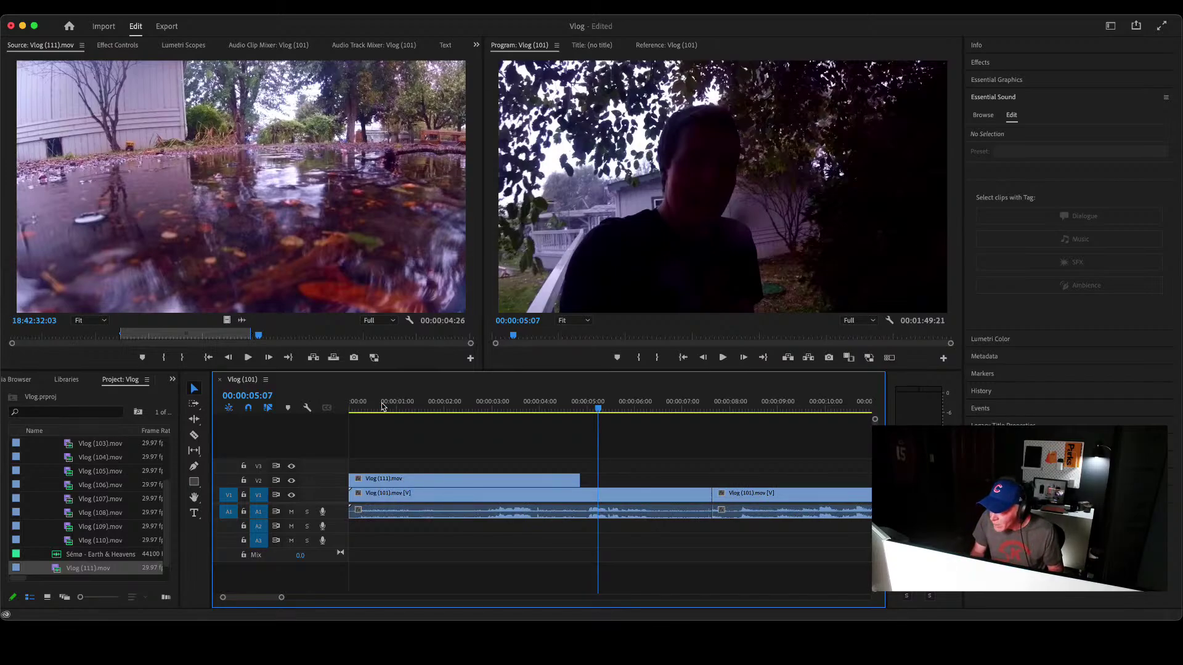
pyautogui.hotkey('alt', '=')
pyautogui.hotkey('alt', '=')
pyautogui.hotkey('alt', '=')
pyautogui.hotkey('alt', '=')
pyautogui.hotkey('alt', '=')
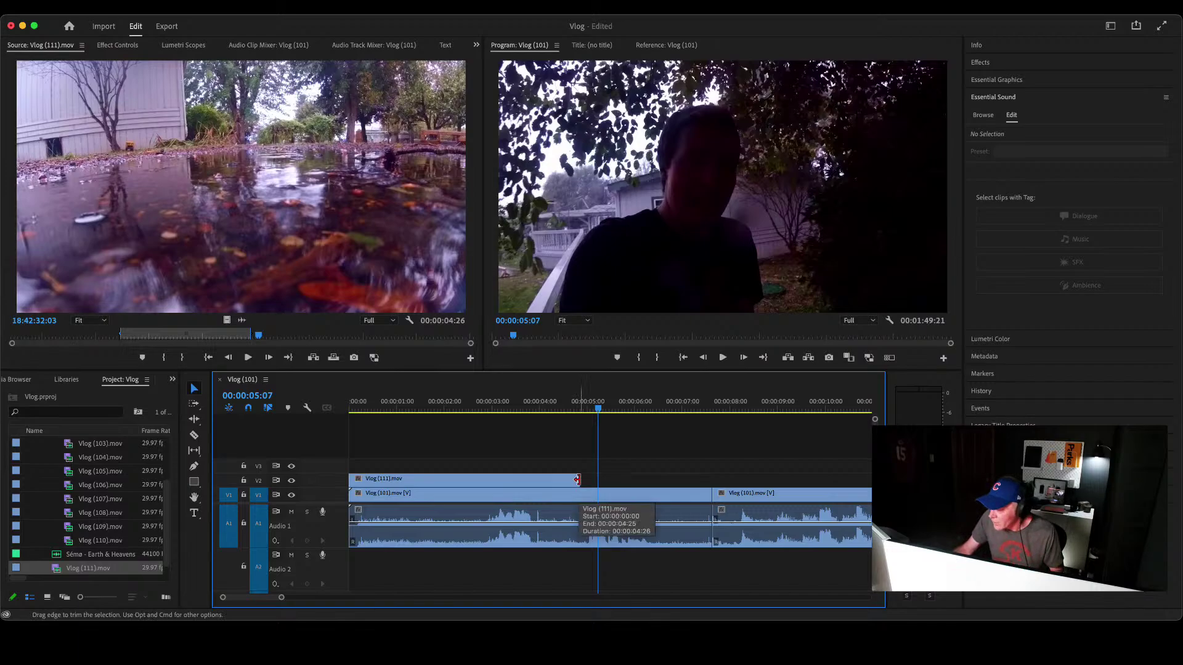
# Step: Check the speech start under the V2 clip's end and extend the Vlog (111).mov clip to 00:00:05:00
pyautogui.moveTo(577, 480); pyautogui.dragTo(584, 480)
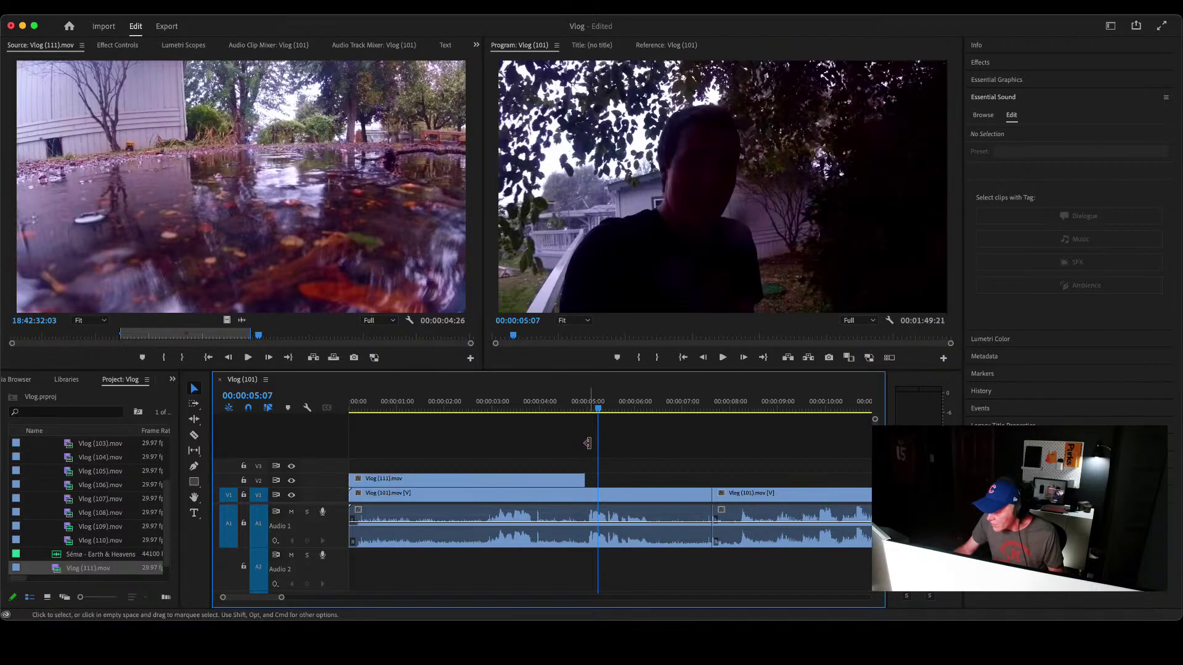
pyautogui.click(594, 411)
pyautogui.click(589, 413)
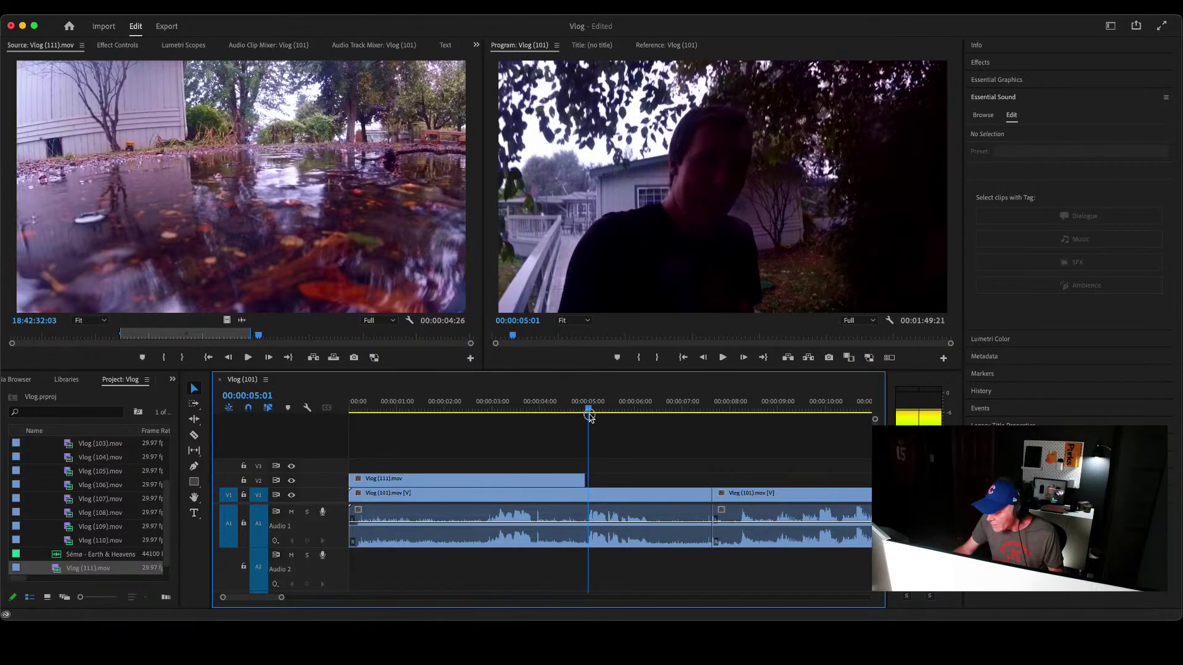
pyautogui.press('space')
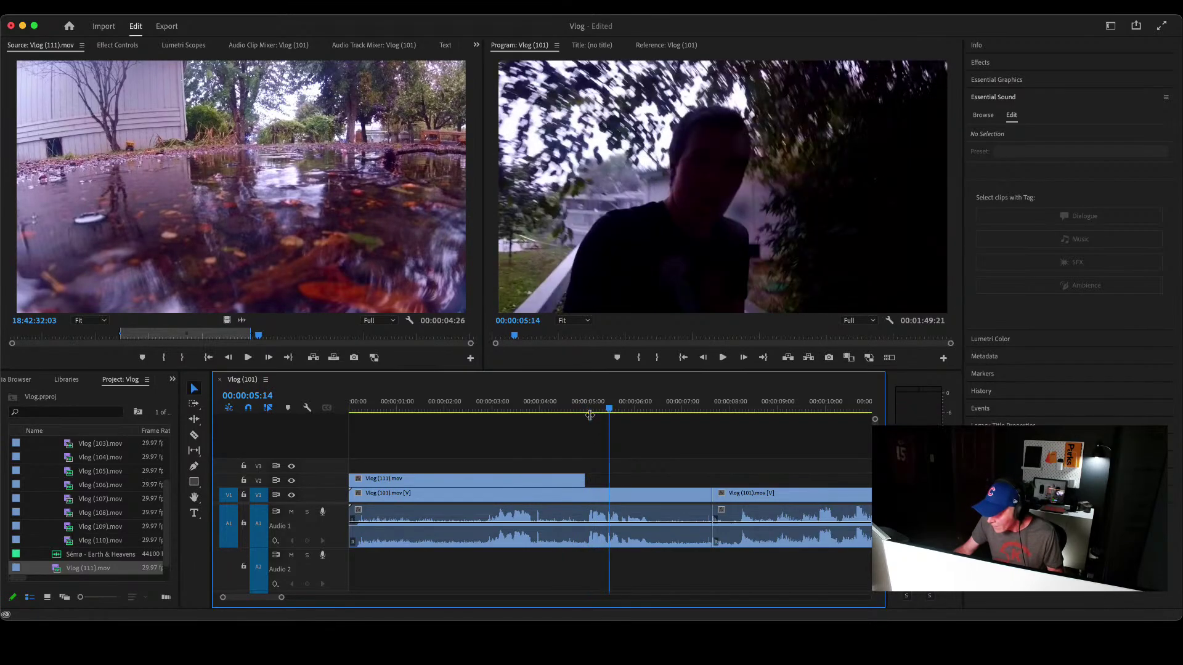
pyautogui.click(589, 411)
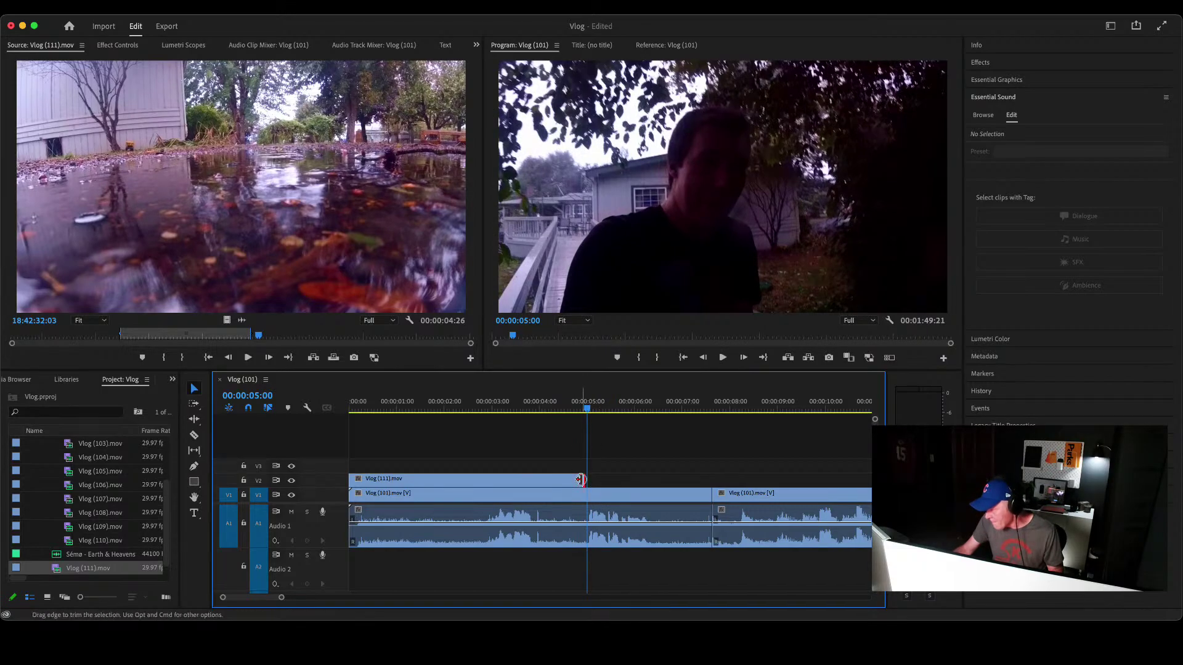
pyautogui.moveTo(580, 481); pyautogui.dragTo(583, 479)
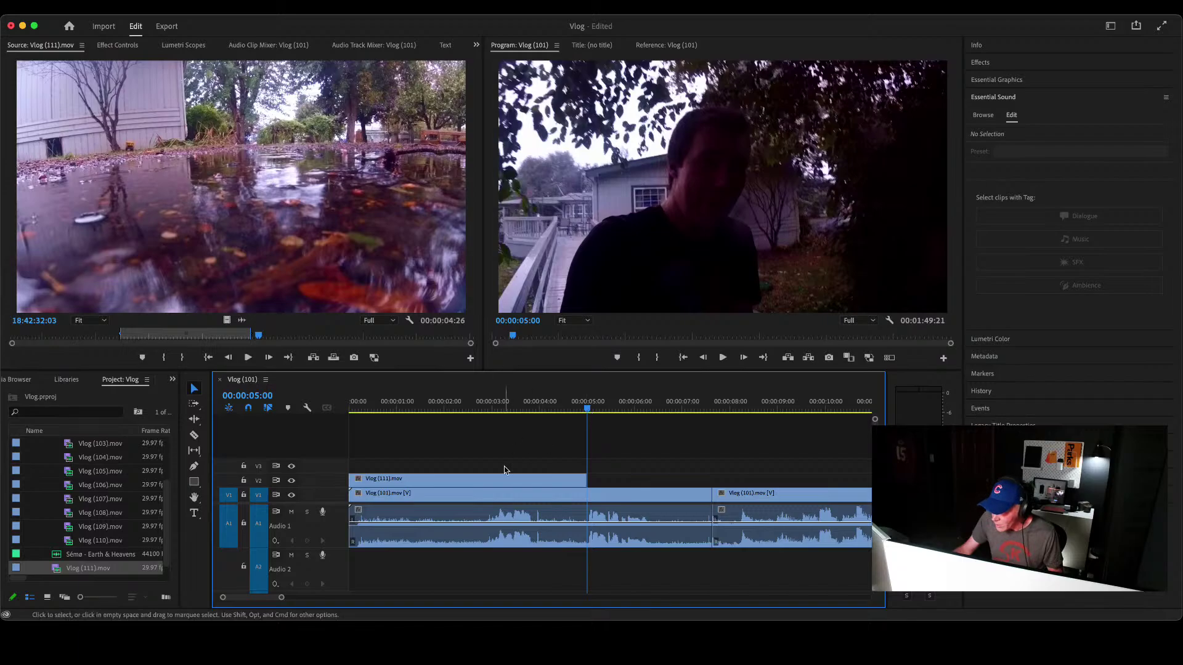
# Step: Select the V2 clip, return the playhead to 00:00:00:00 and turn off the V2 track output
pyautogui.click(494, 481)
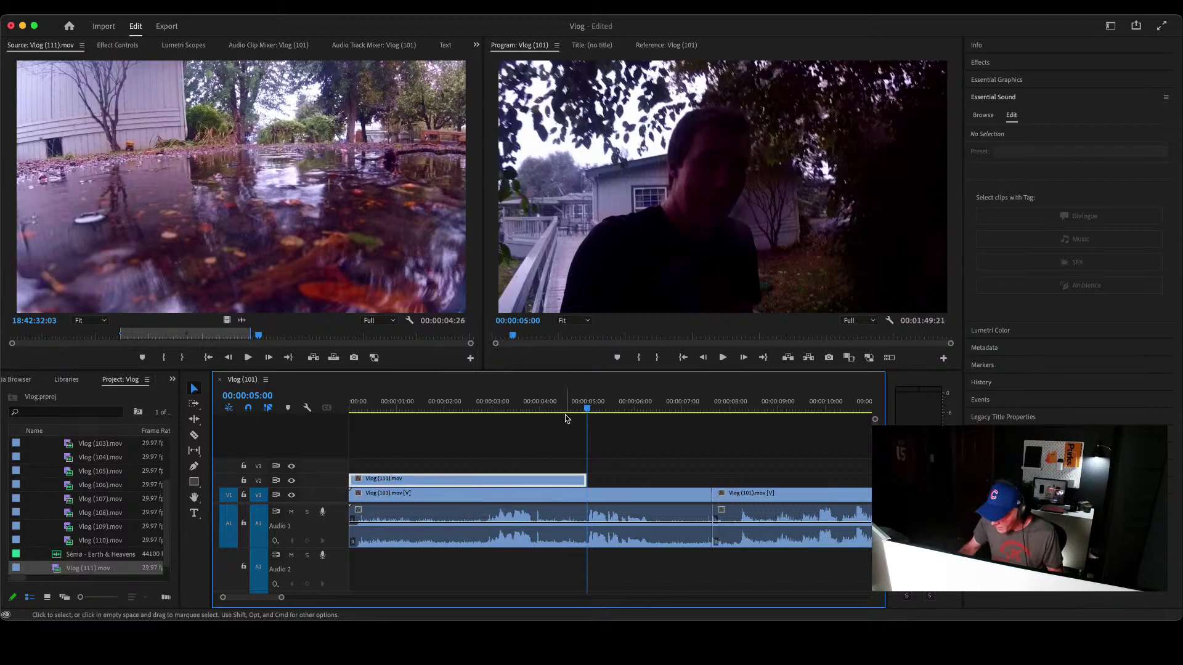
pyautogui.press('Home')
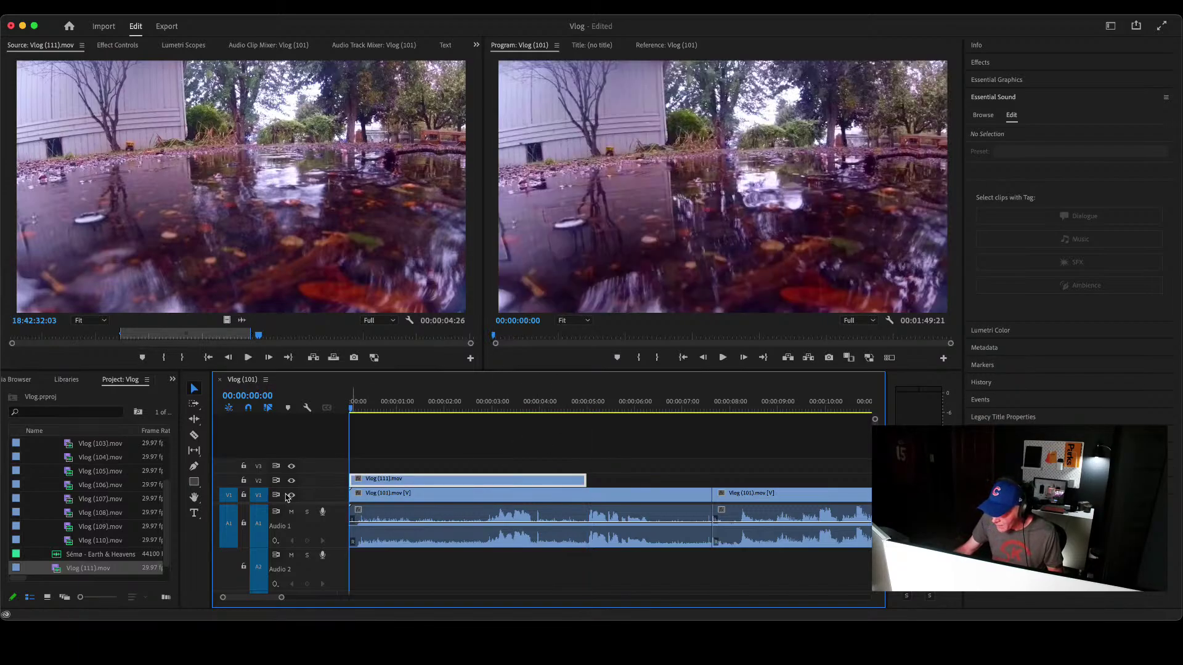
pyautogui.click(292, 481)
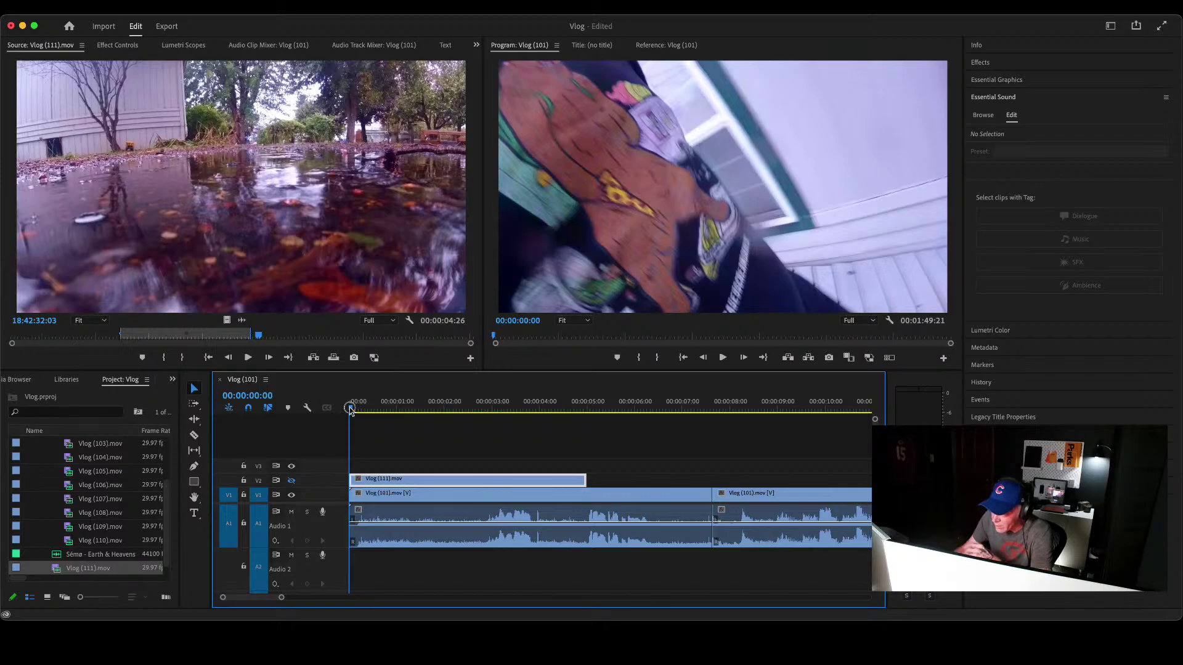
# Step: Play parts of the opening Vlog (101).mov clip from 00:00:02:24 and 00:00:00:23 to review the footage beneath the V2 clip
pyautogui.moveTo(350, 411); pyautogui.dragTo(349, 455)
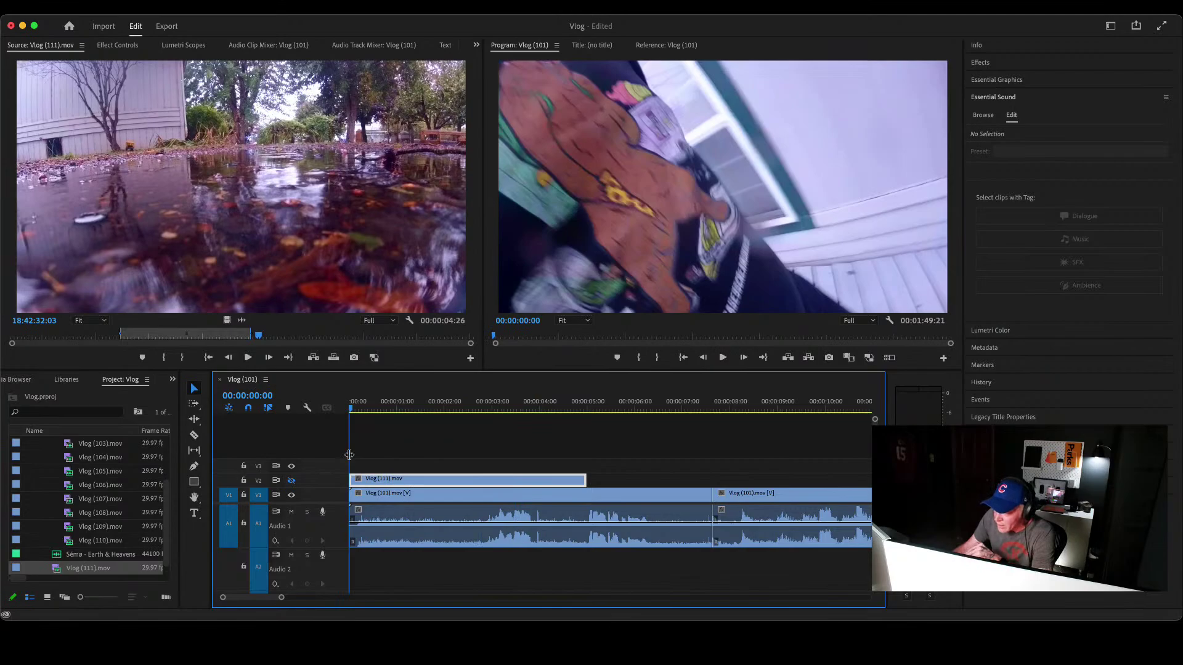
pyautogui.click(483, 402)
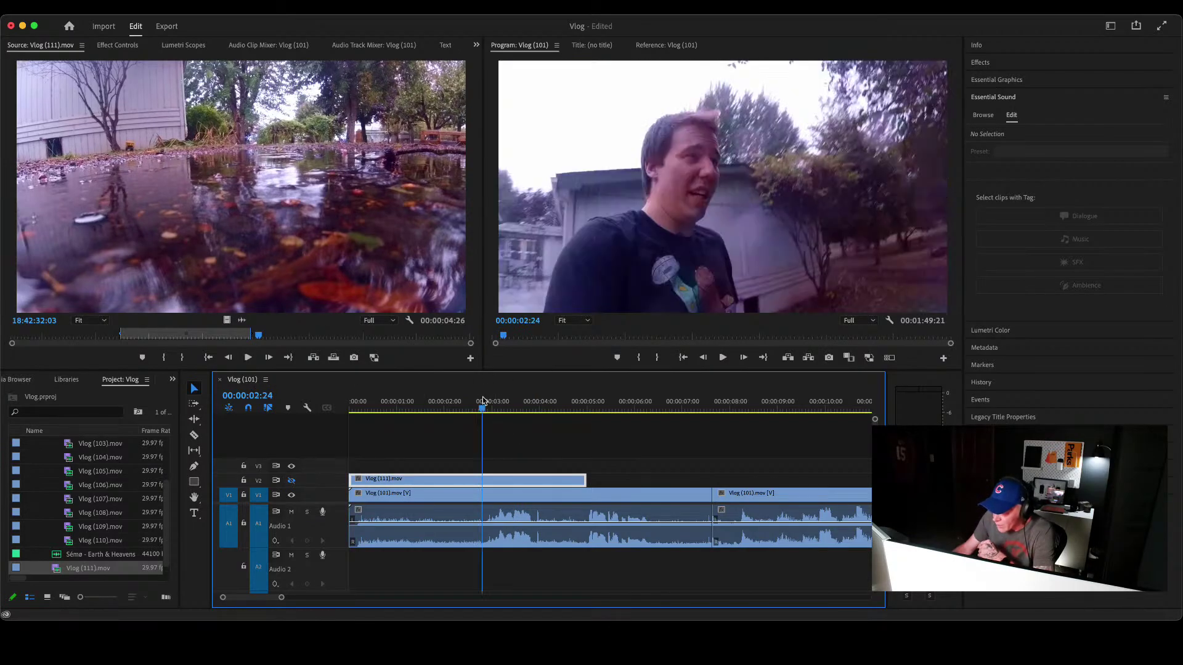
pyautogui.press('space')
pyautogui.press('space')
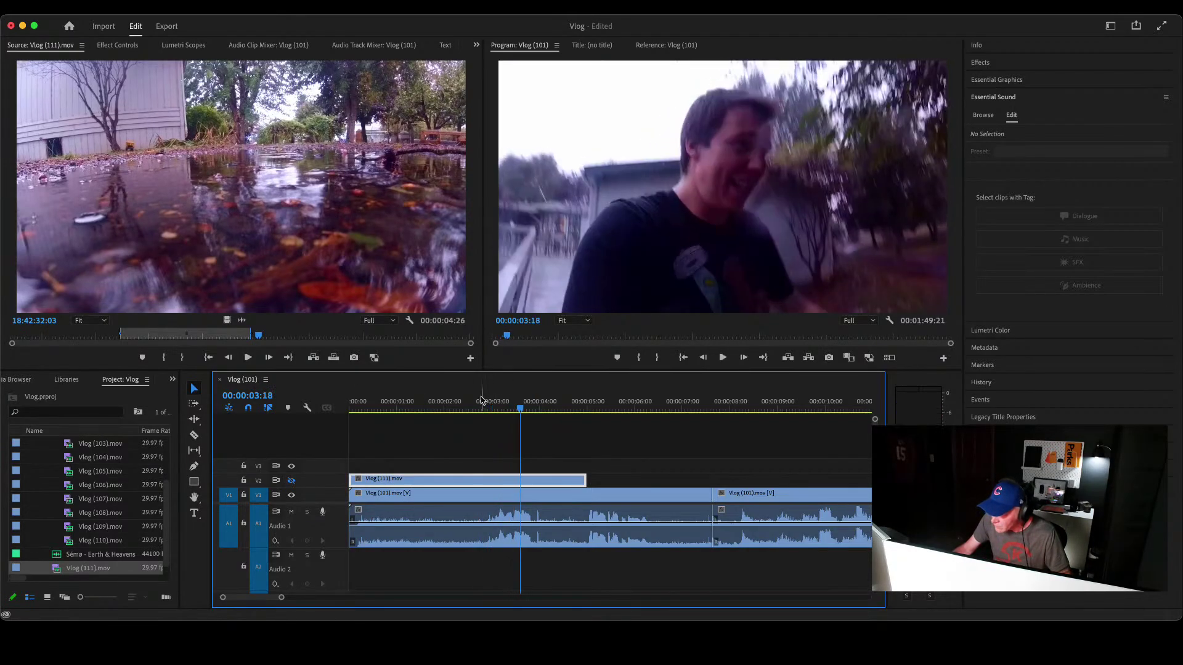
pyautogui.click(386, 410)
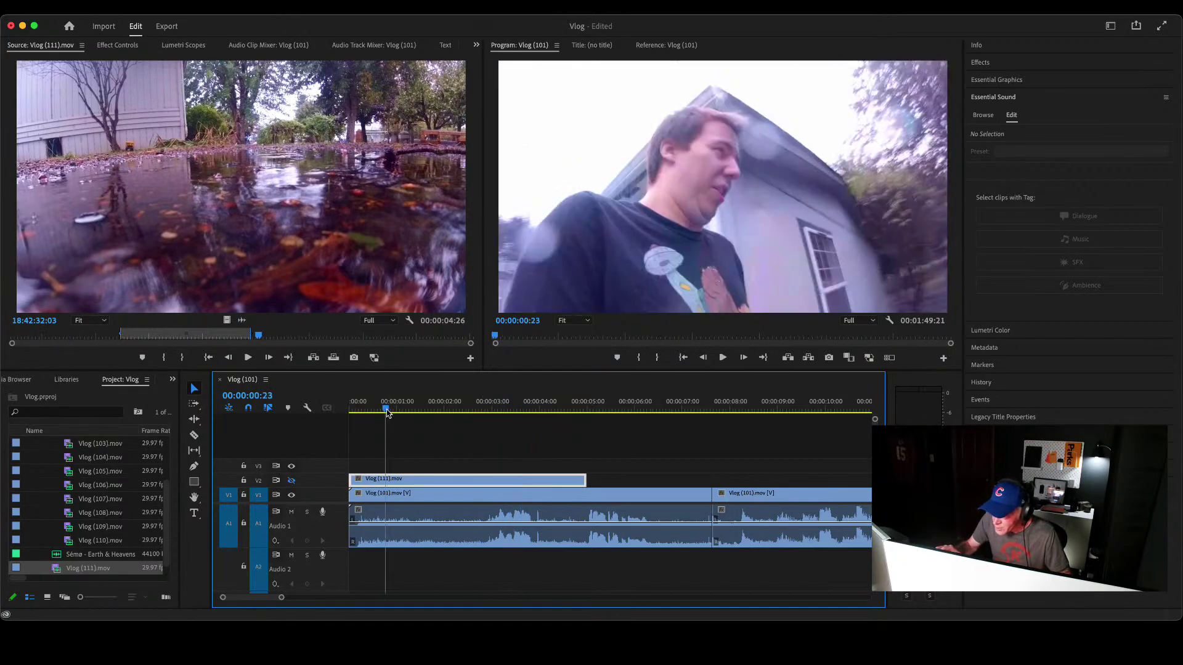
pyautogui.press('space')
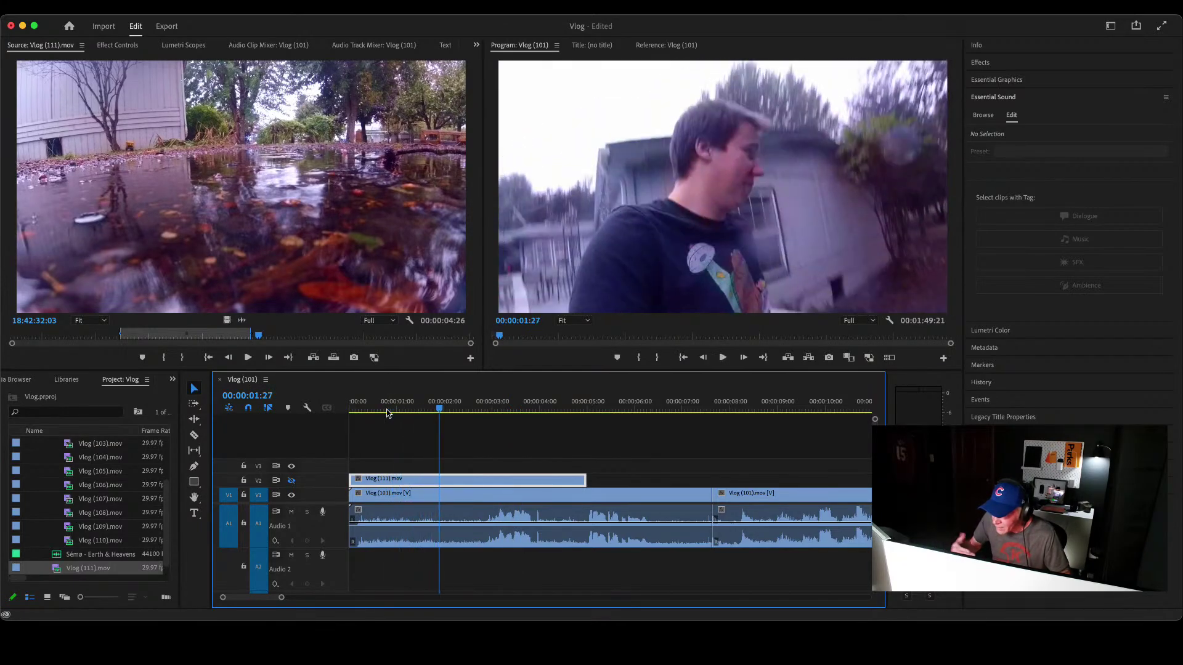
# Step: Turn the V2 track output back on and play the sequence from 00:00:00:00 to review the opening with its B Roll
pyautogui.press('Home')
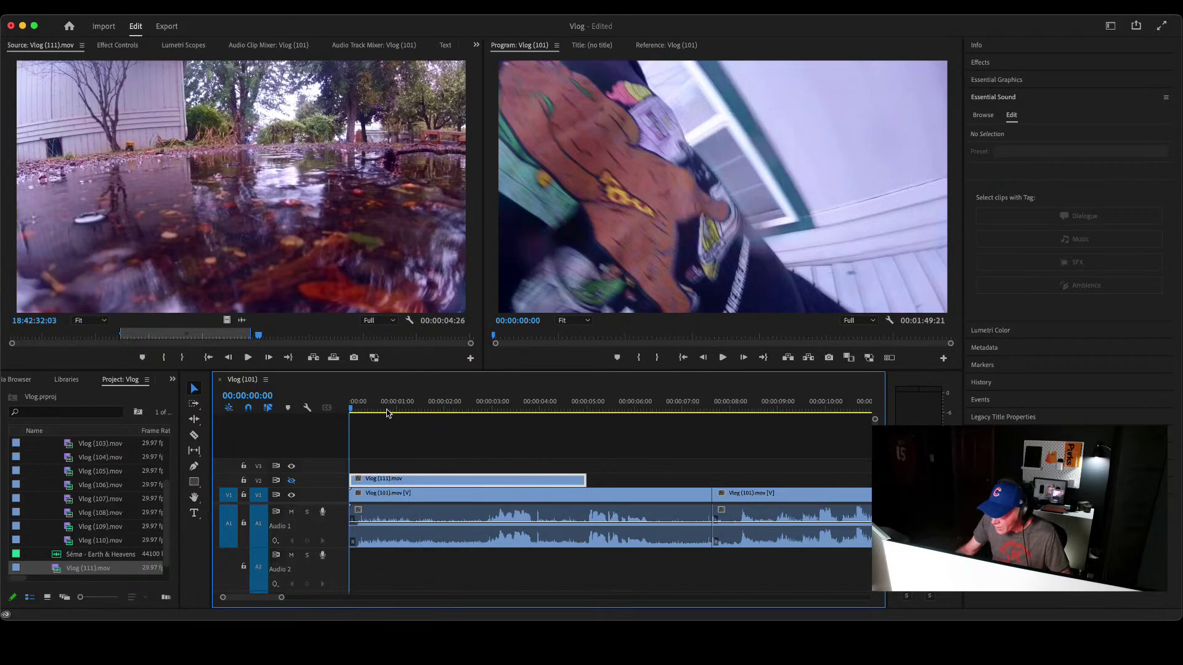
pyautogui.click(292, 481)
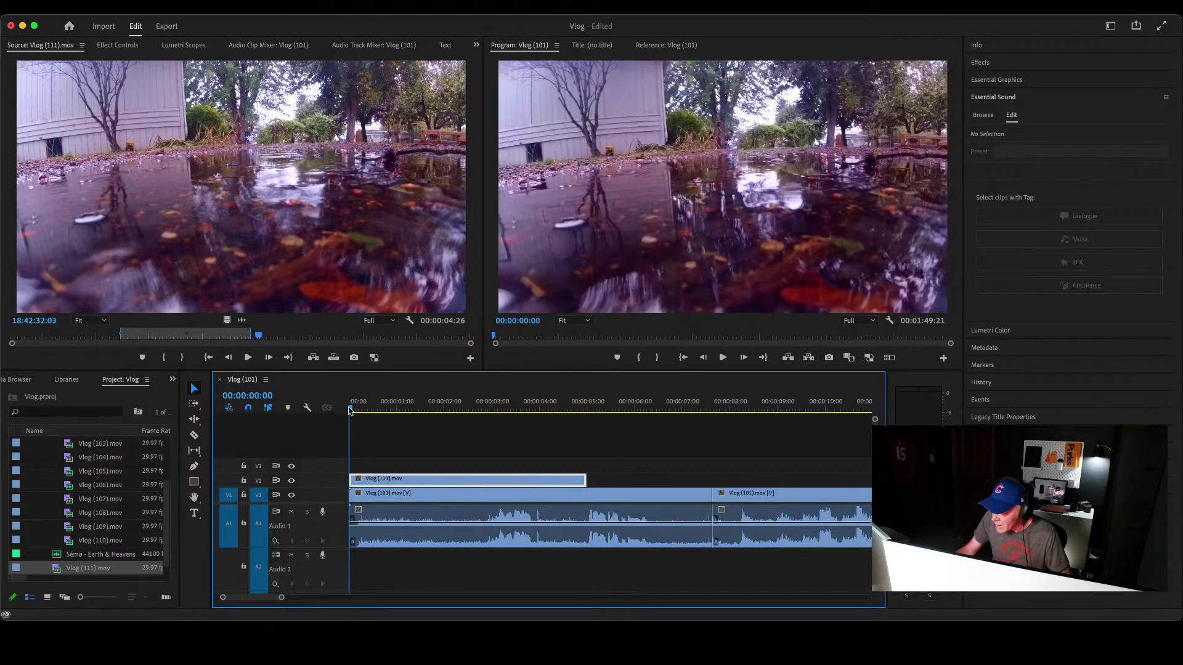
pyautogui.press('space')
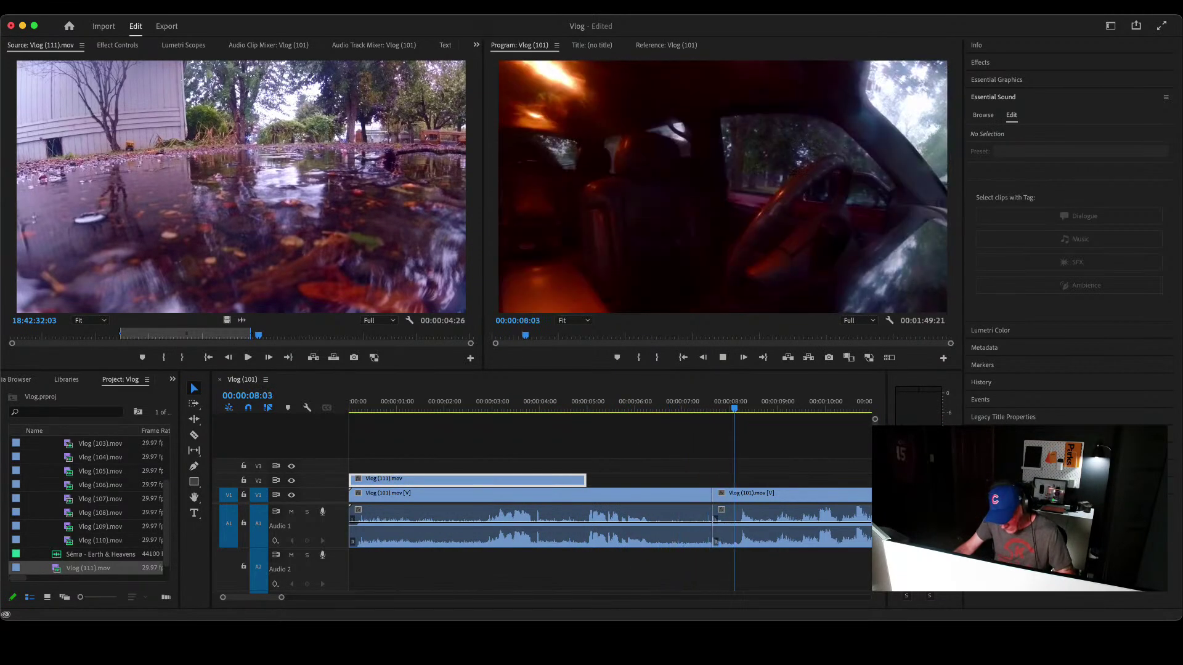
pyautogui.click(497, 448)
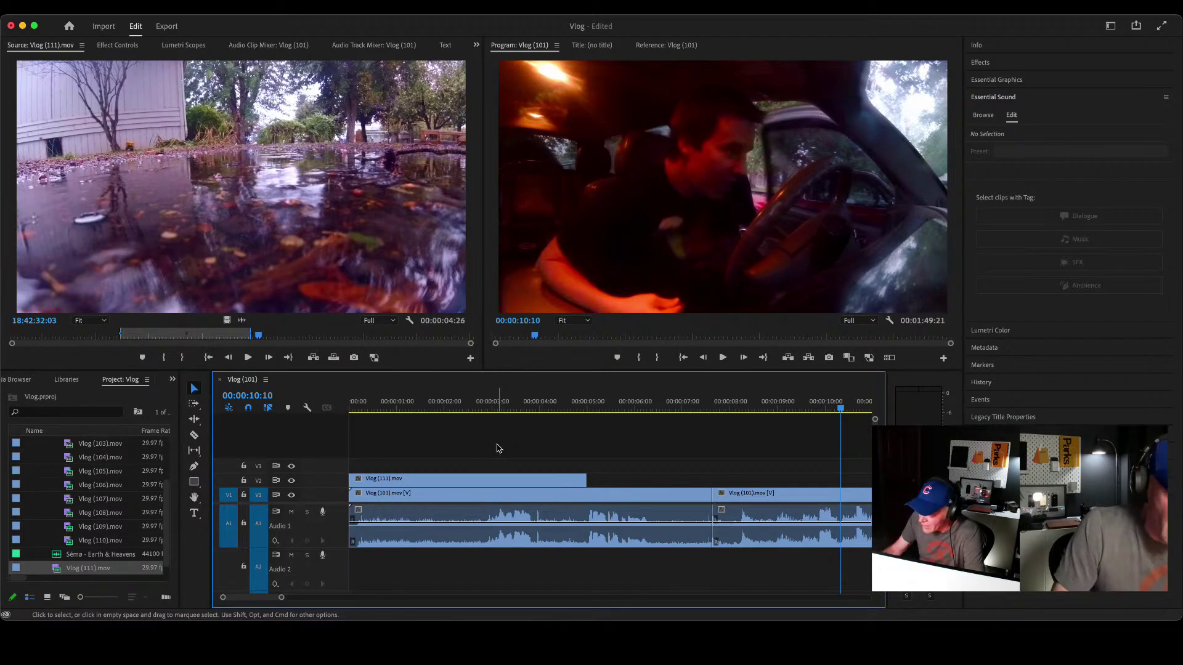
# Step: Play the opening B Roll from 00:00:01:17, then go to the next edit point at 00:00:07:19
pyautogui.click(425, 409)
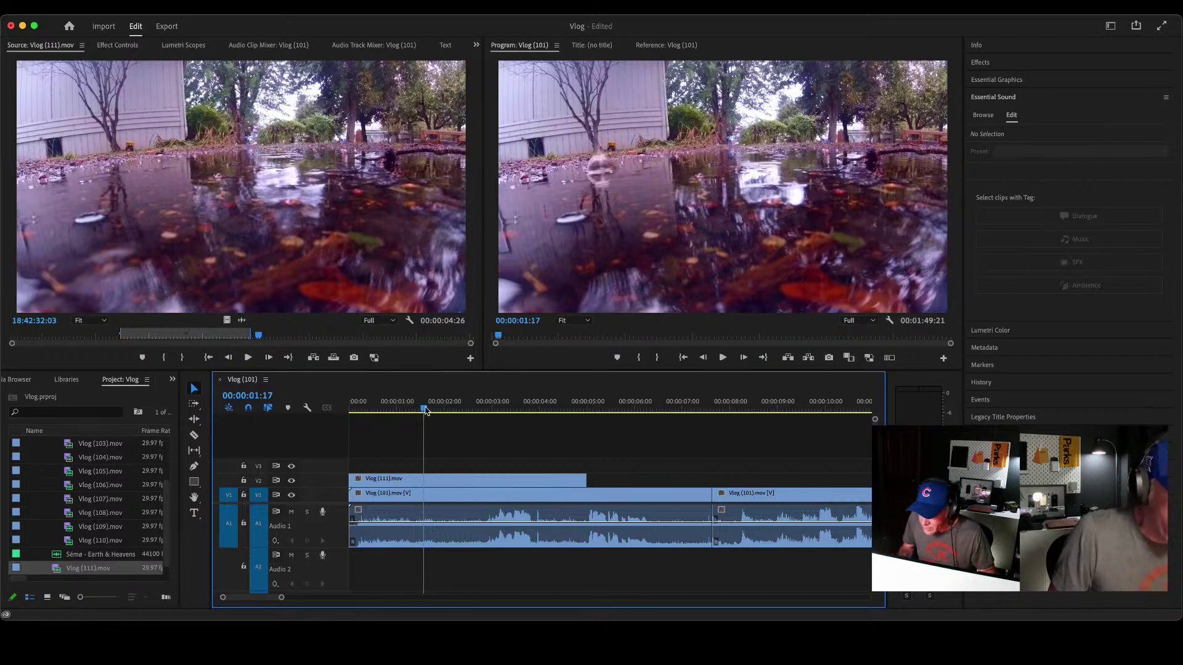
pyautogui.press('space')
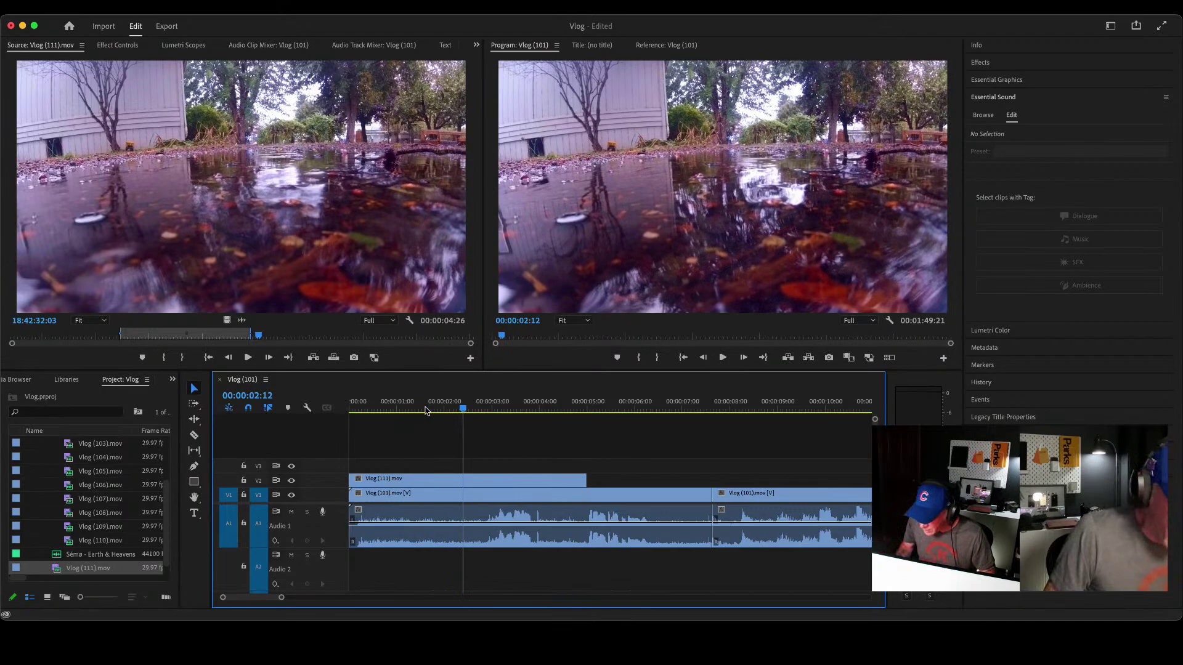
pyautogui.press('space')
pyautogui.press('Down')
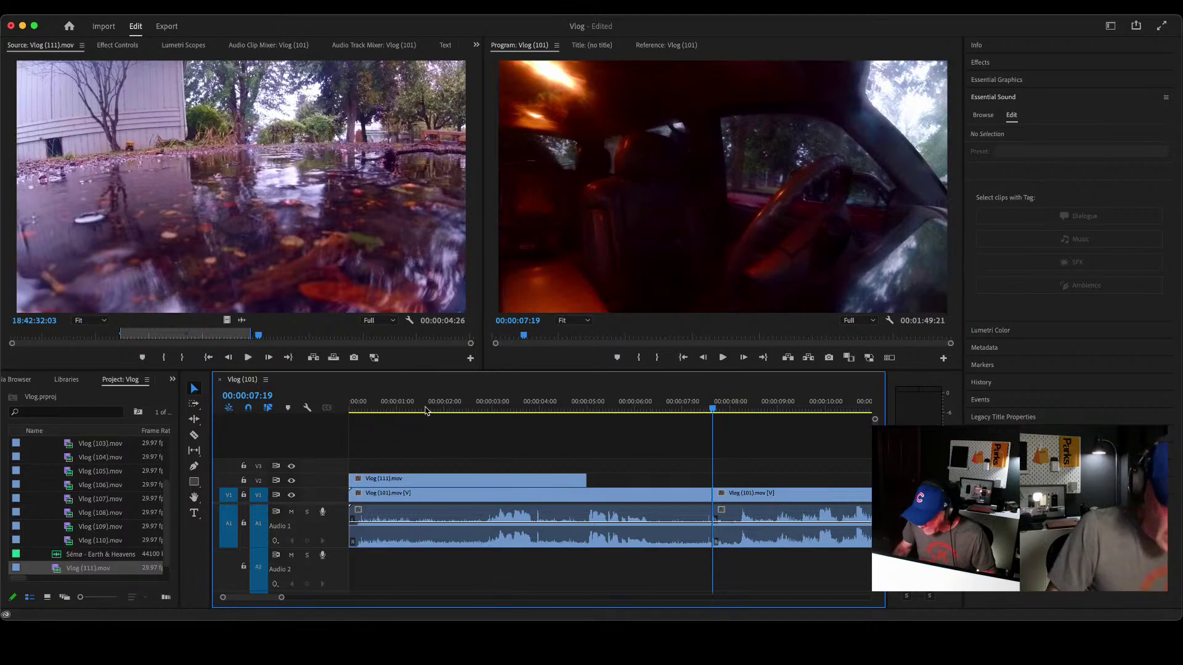
# Step: Show more of the timeline and play from 00:00:07:19 through the second Vlog (101).mov clip into Vlog (102).mov
pyautogui.press('-')
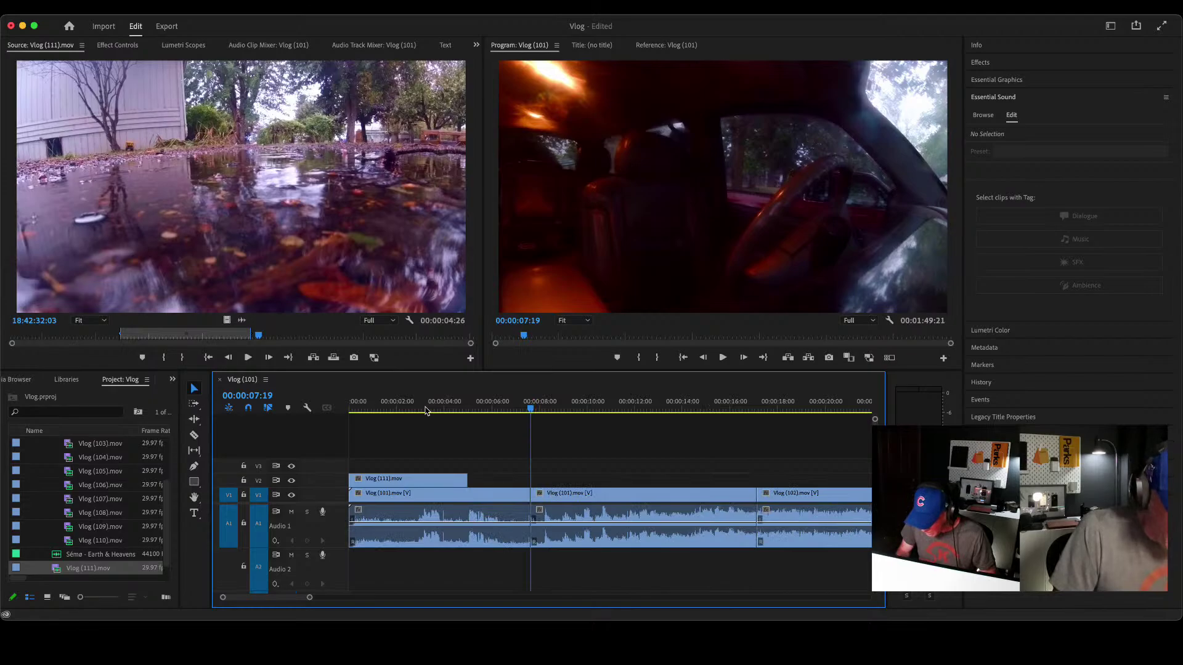
pyautogui.press('-')
pyautogui.press('-')
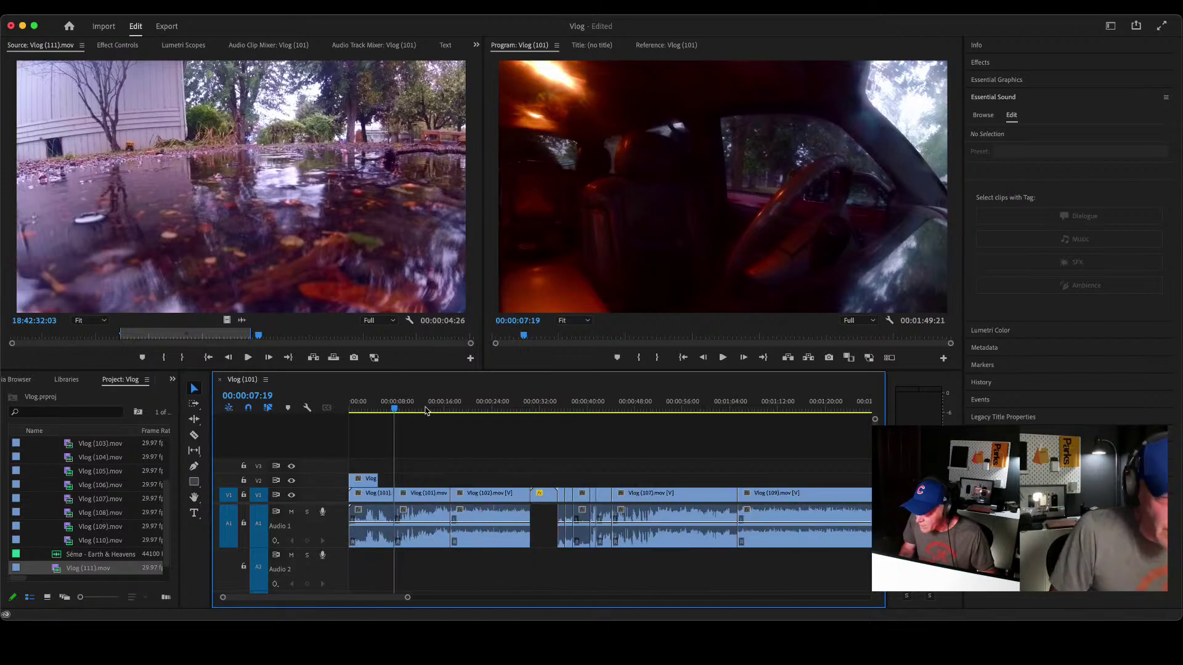
pyautogui.press('space')
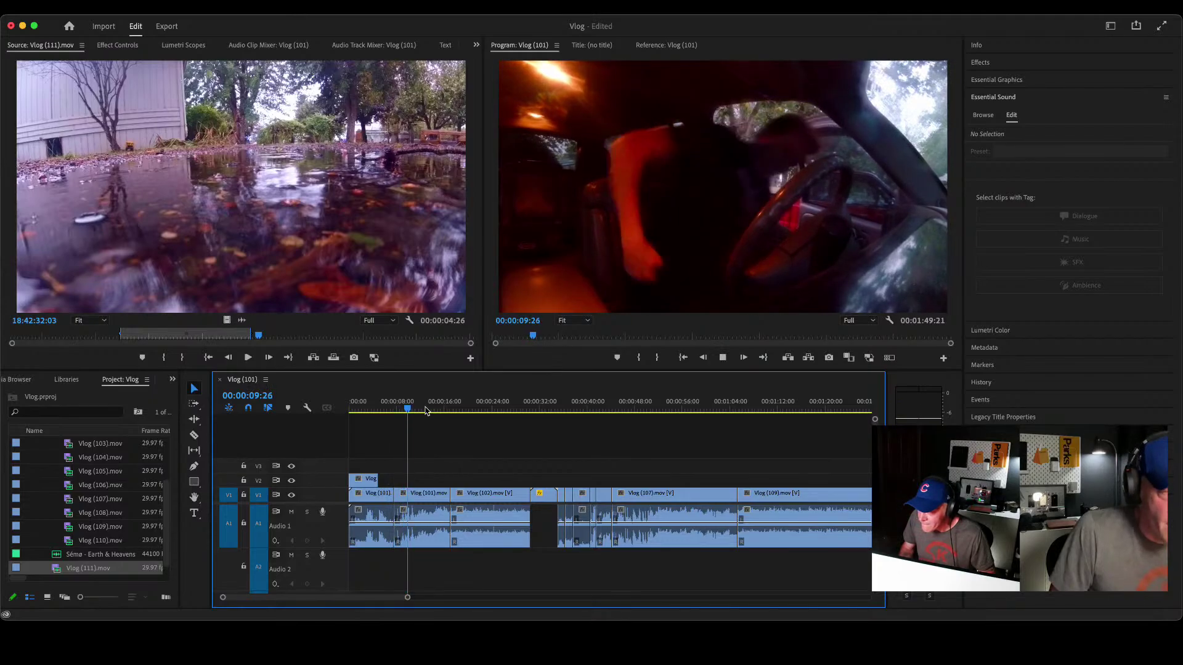
pyautogui.press('space')
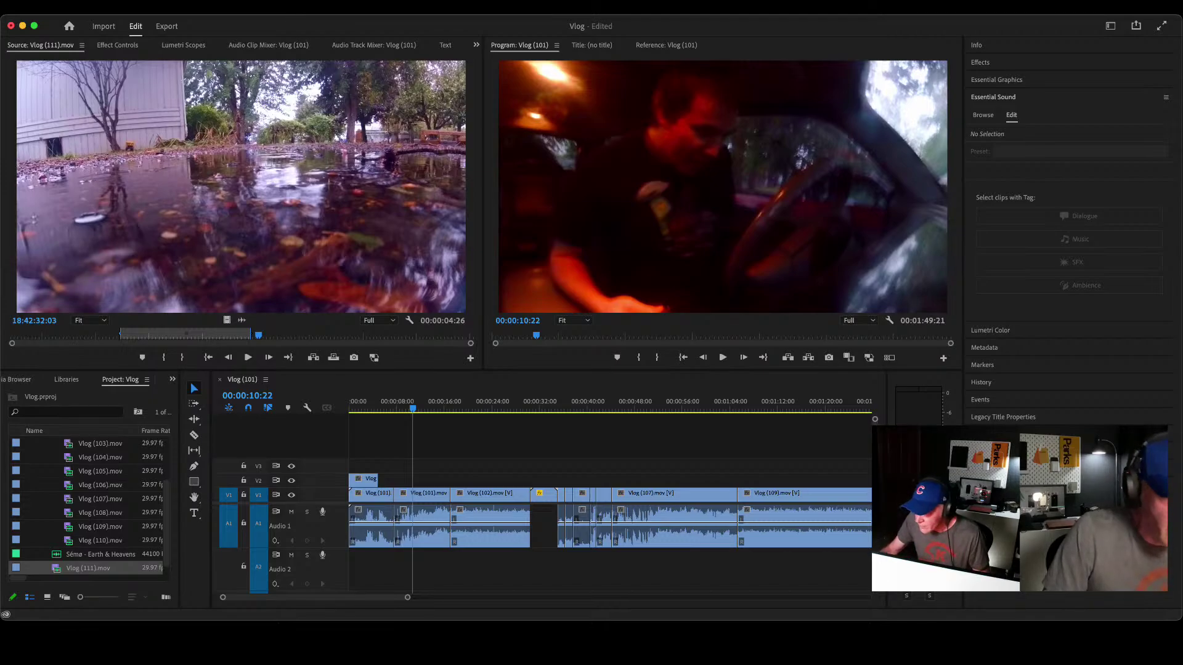
pyautogui.click(421, 408)
pyautogui.press('space')
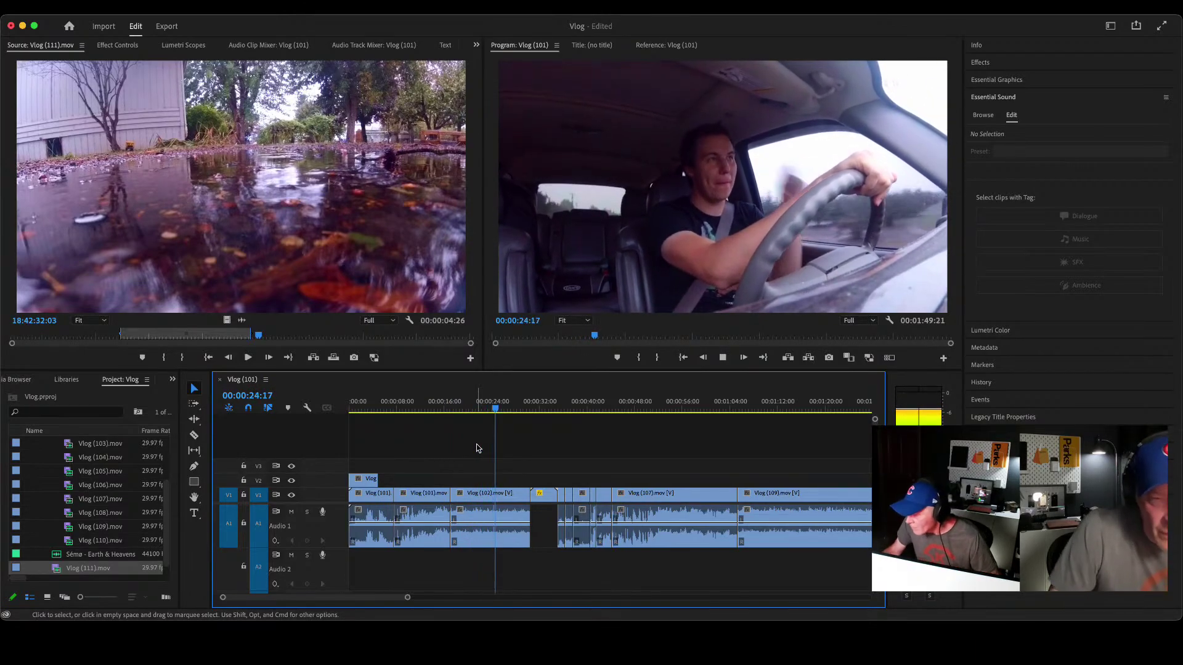
pyautogui.press('space')
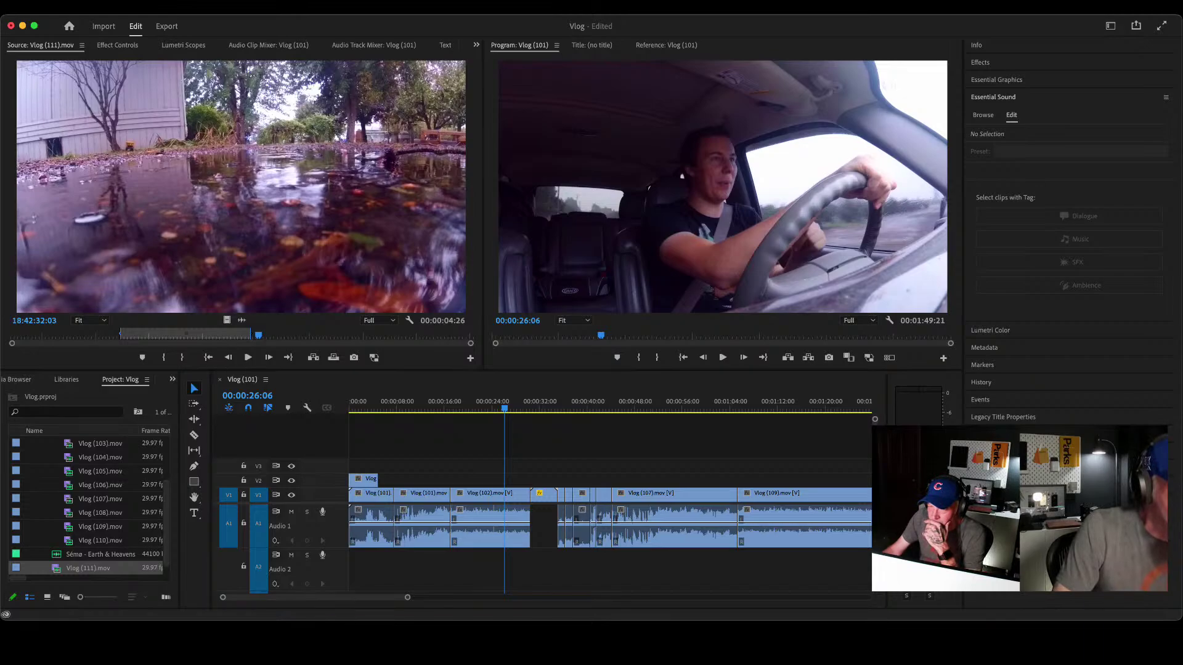
# Step: Render the Vlog (101) sequence from In to Out and stop the playback that follows
pyautogui.click(187, 10)
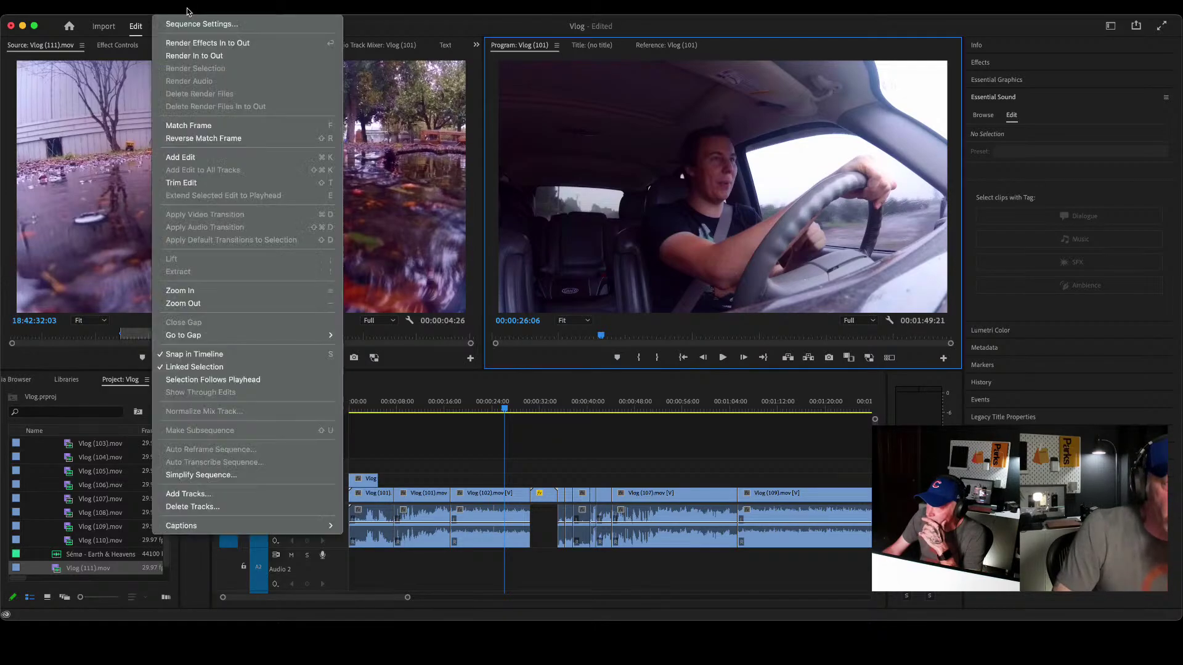
pyautogui.click(180, 56)
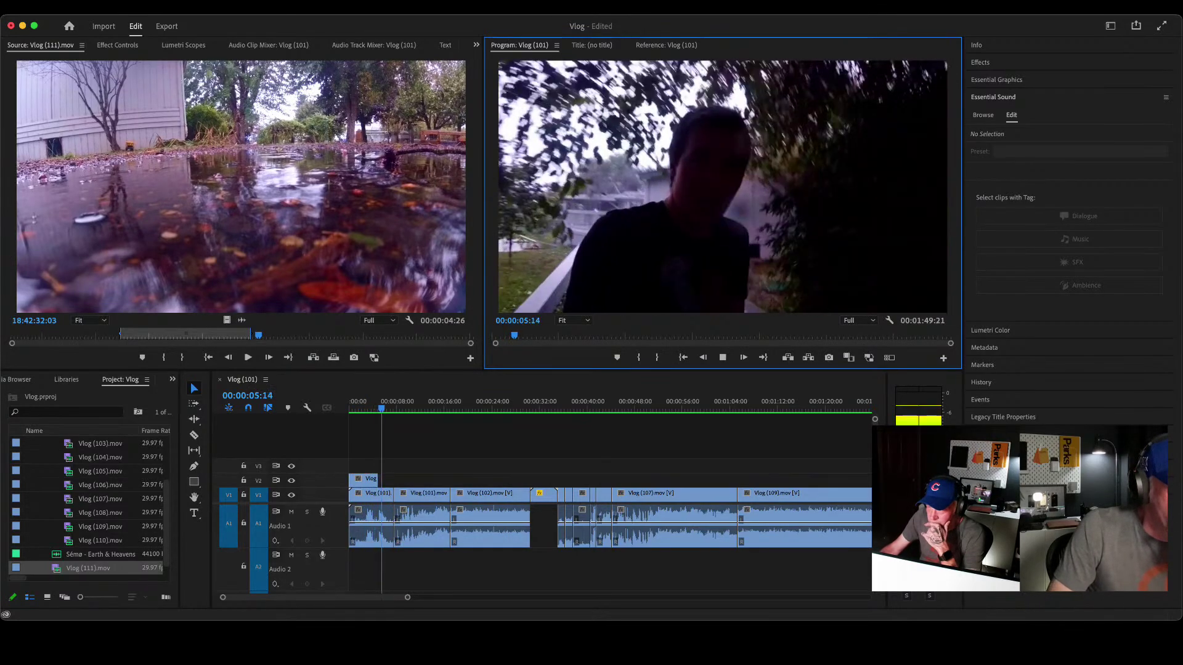
pyautogui.click(418, 421)
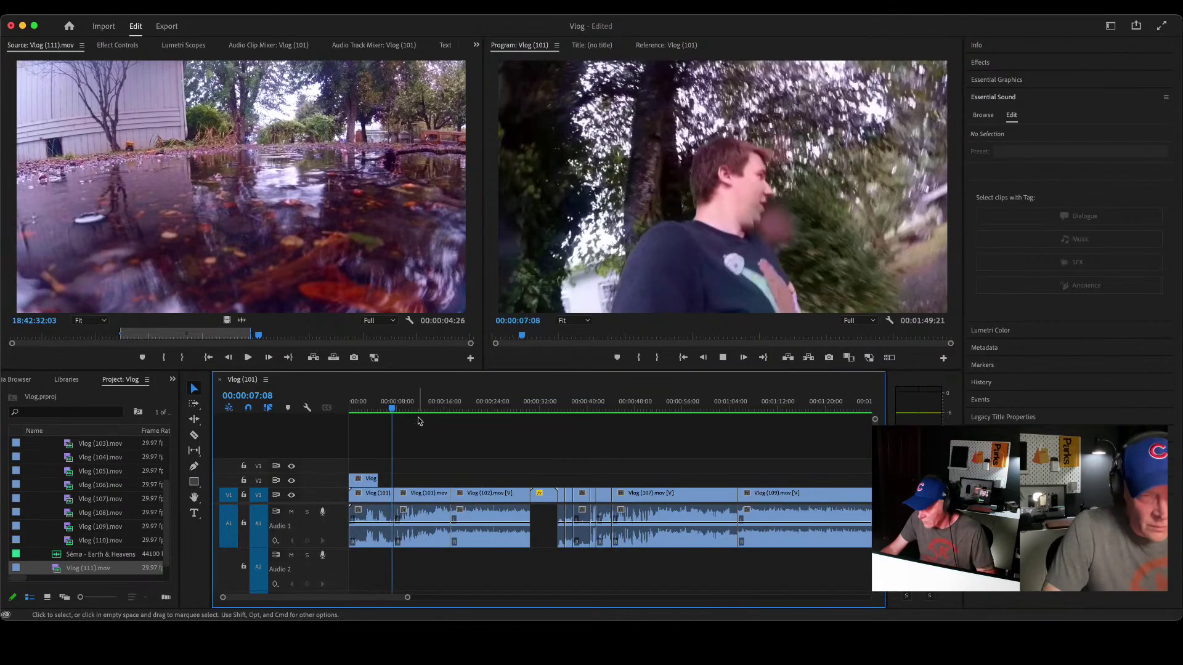
pyautogui.press('space')
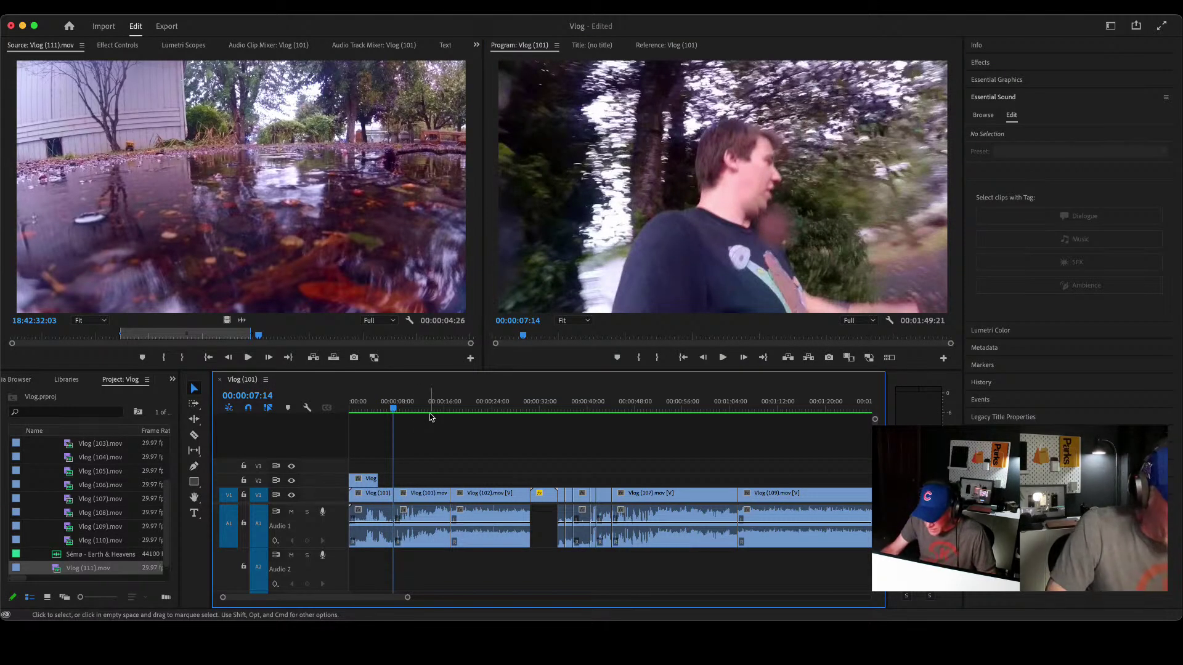
# Step: Play parts of the rendered sequence across Vlog (102).mov and the store clips up to 00:00:42:24 to check playback
pyautogui.click(489, 401)
pyautogui.press('space')
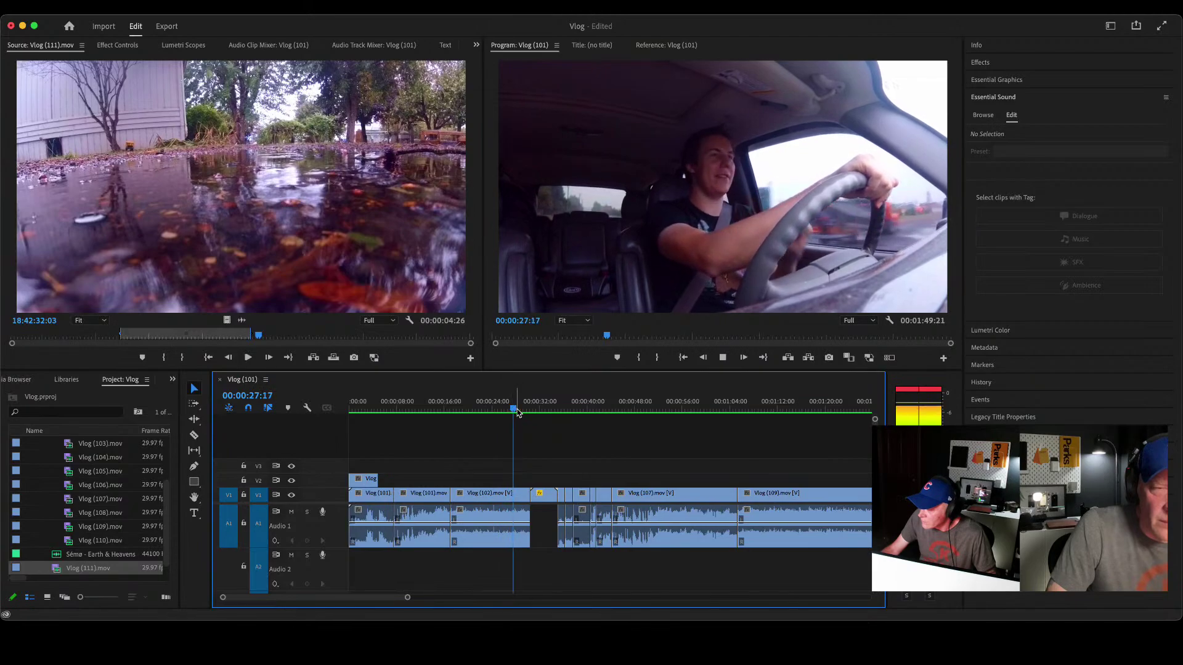
pyautogui.press('space')
pyautogui.click(563, 409)
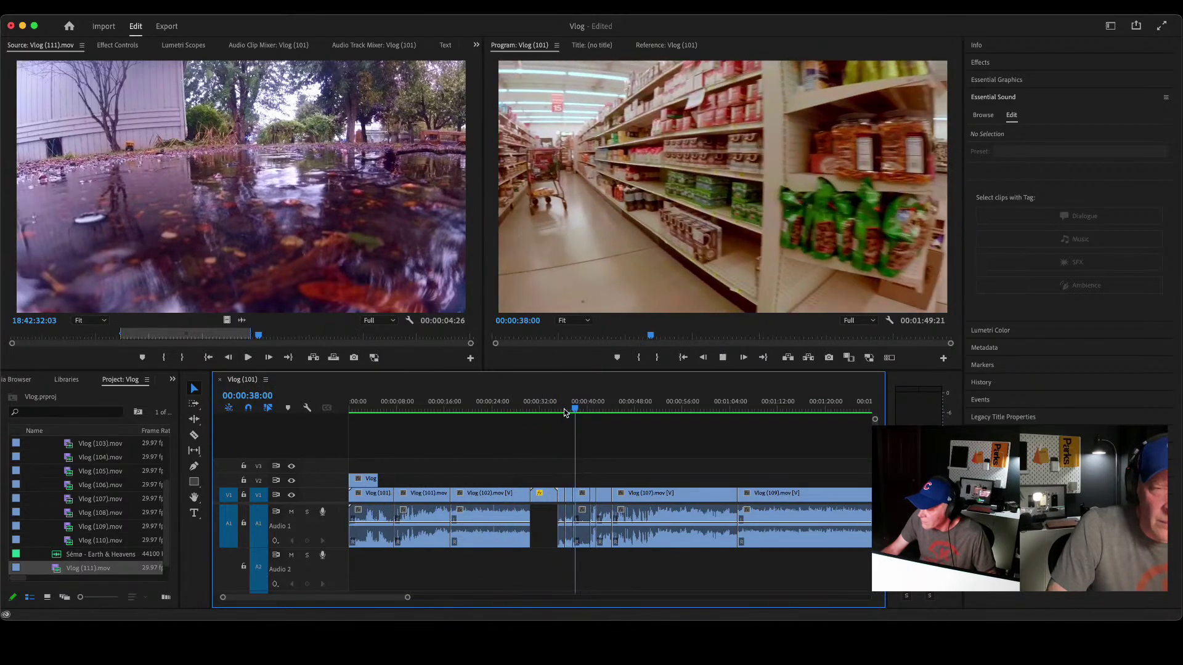
pyautogui.press('space')
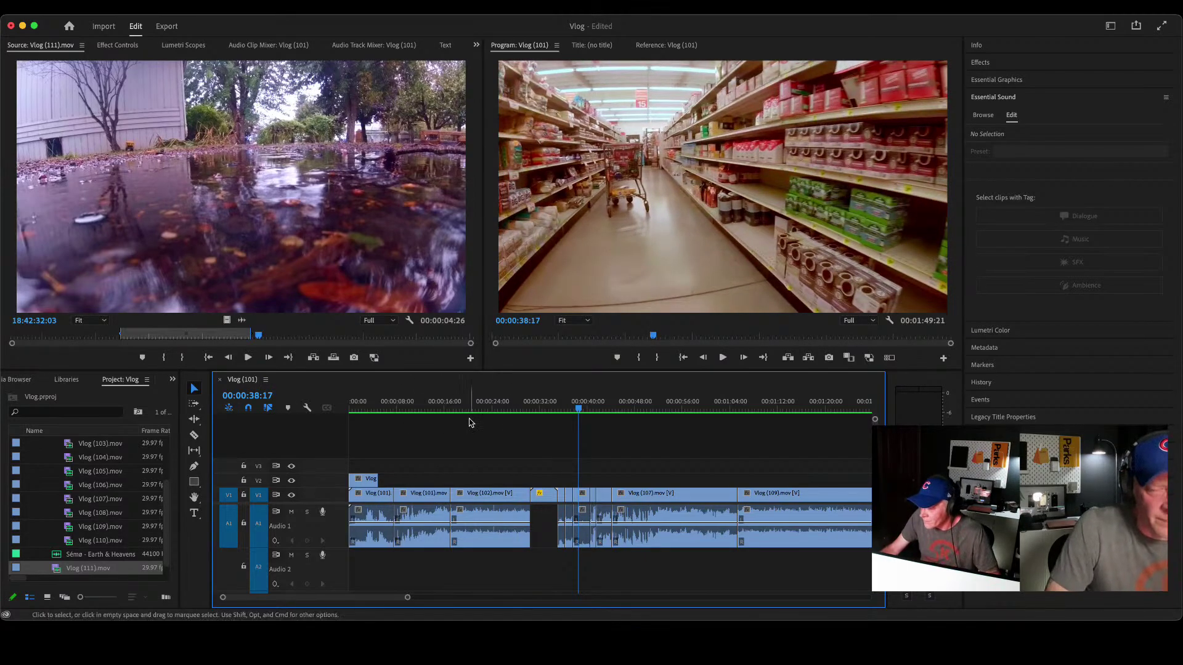
pyautogui.press('space')
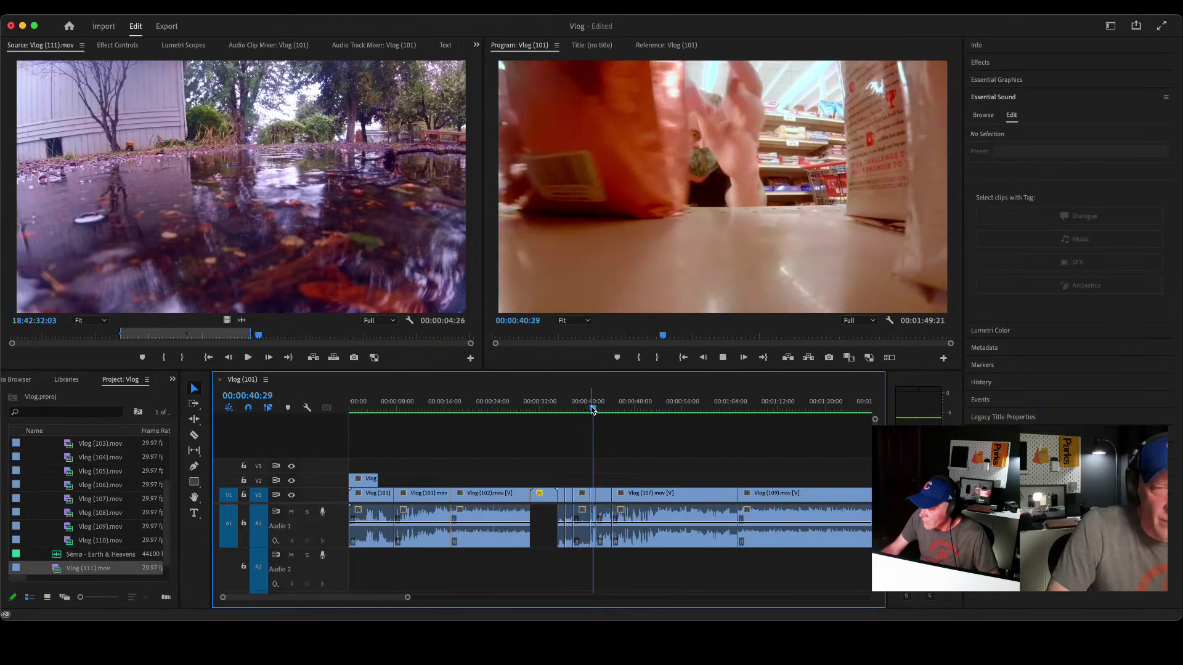
pyautogui.press('space')
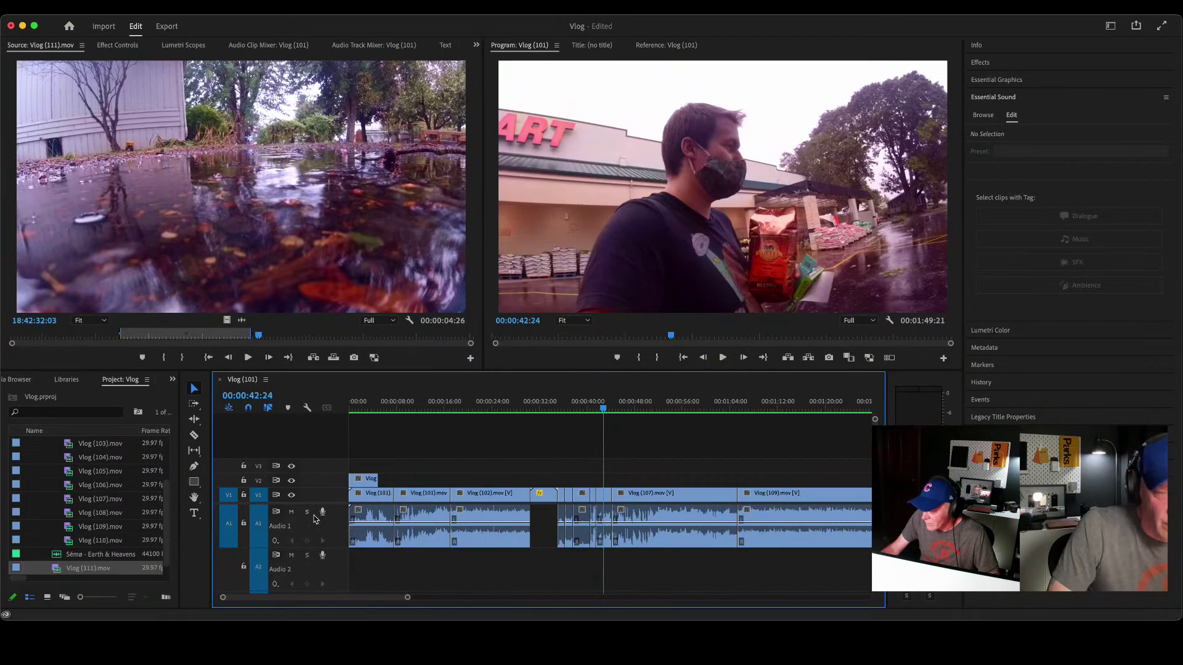
# Step: Mute the Audio 1 track and play the sequence from 00:00:18:22 with more of the timeline in view
pyautogui.click(292, 513)
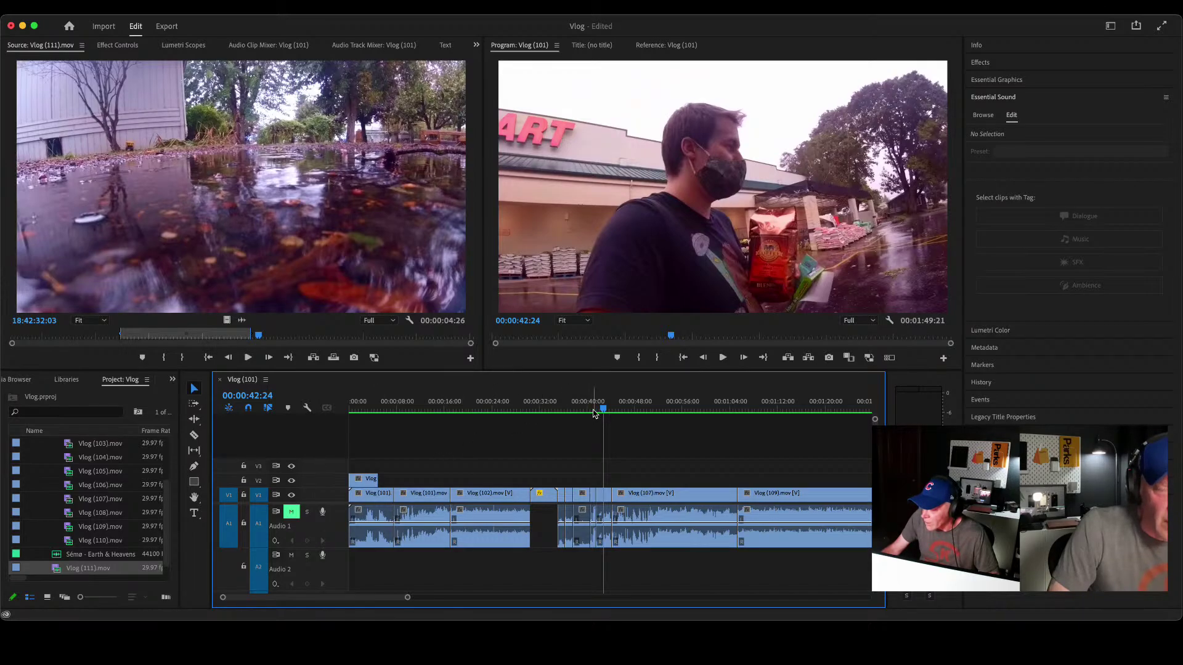
pyautogui.click(463, 410)
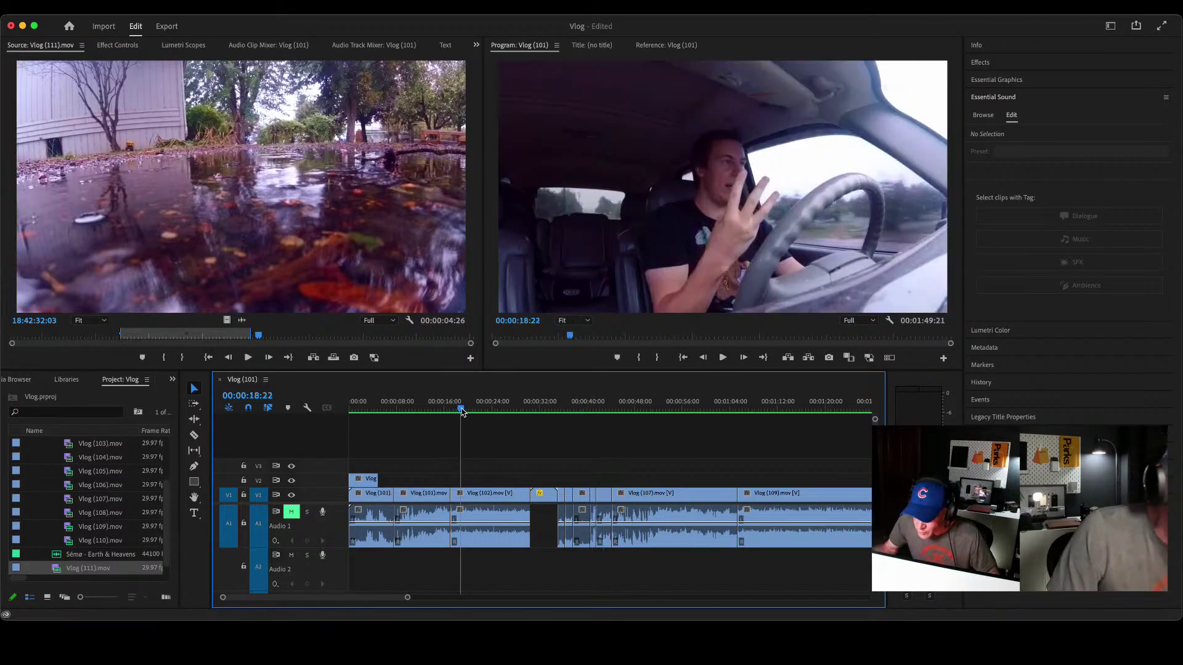
pyautogui.press('space')
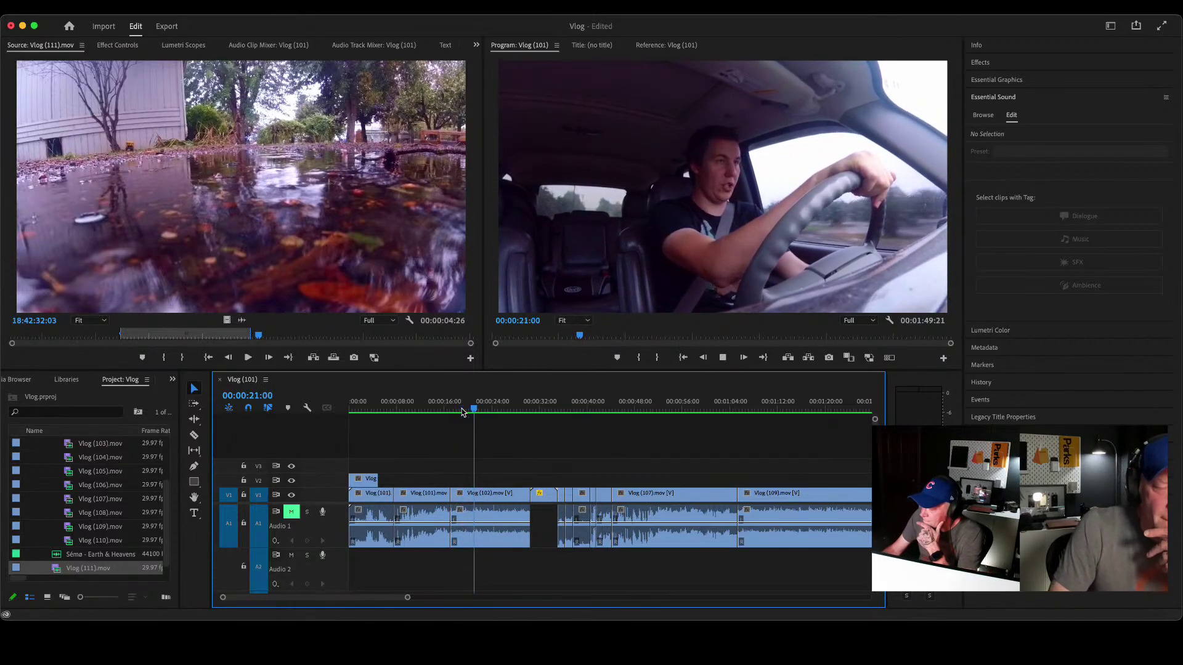
pyautogui.press('-')
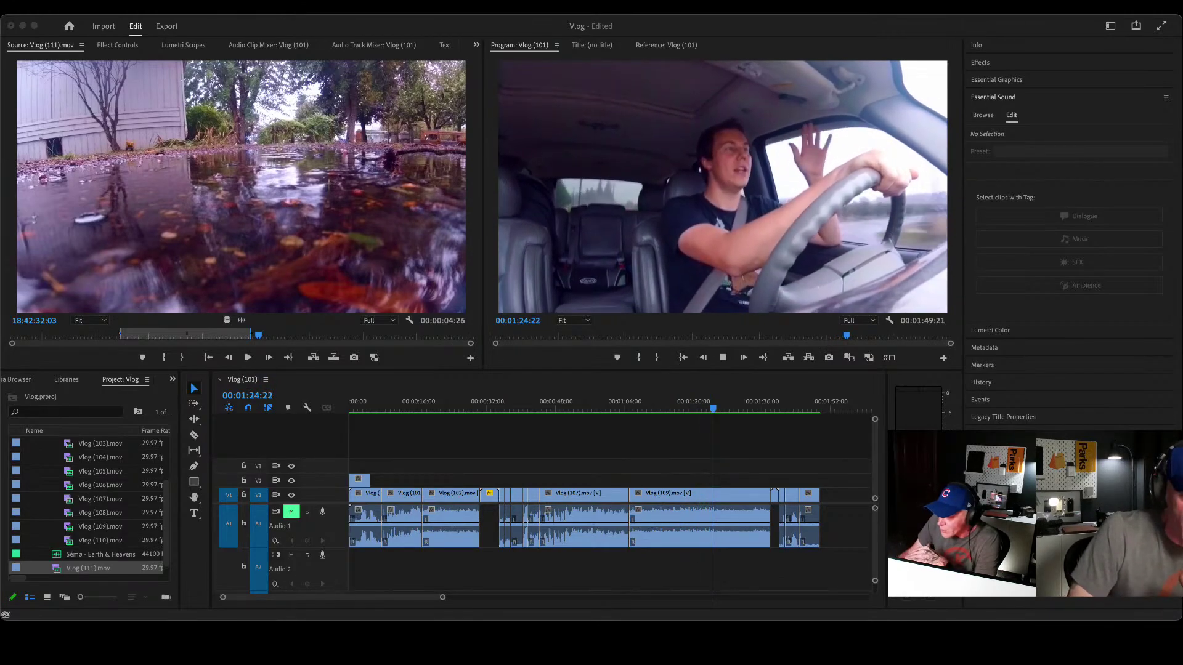
# Step: Return the playhead to 00:00:16:04 and scrub forward to 00:00:52:05 in the Vlog (107).mov clip
pyautogui.click(420, 412)
pyautogui.click(419, 410)
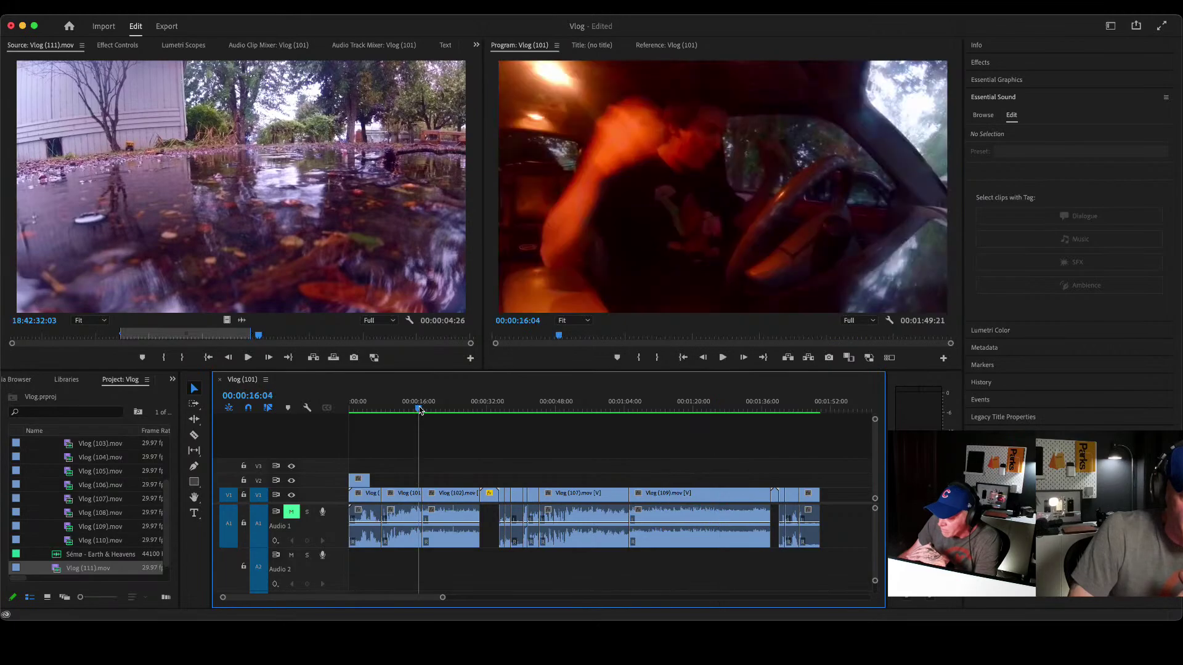
pyautogui.moveTo(419, 410); pyautogui.dragTo(573, 425)
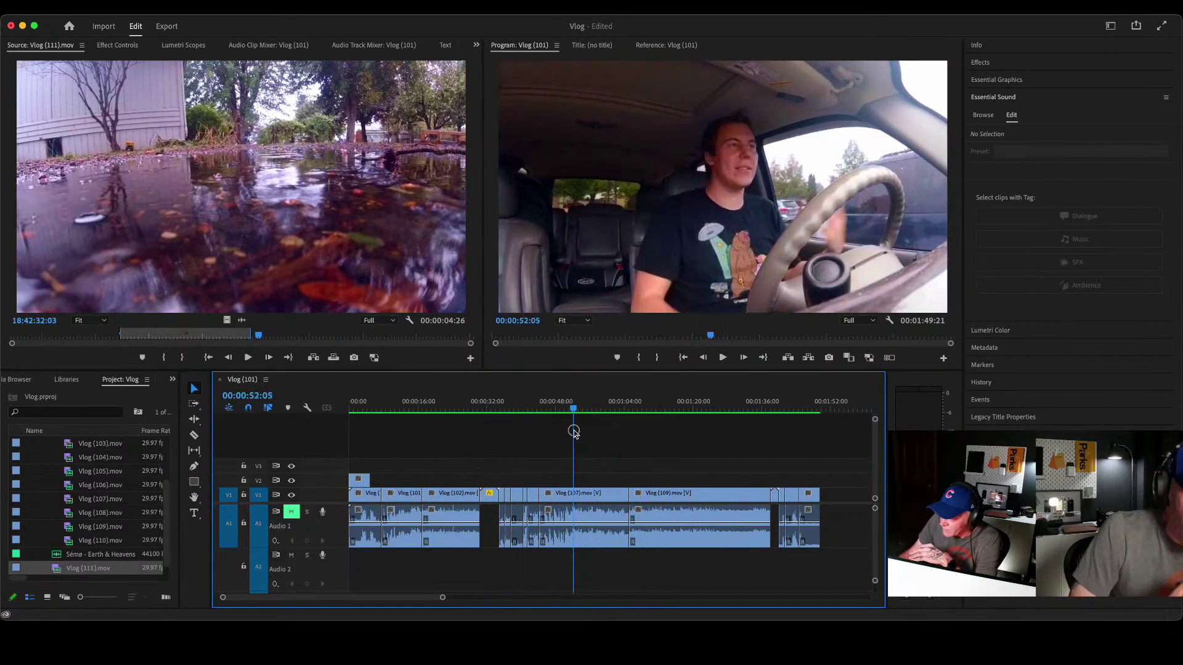